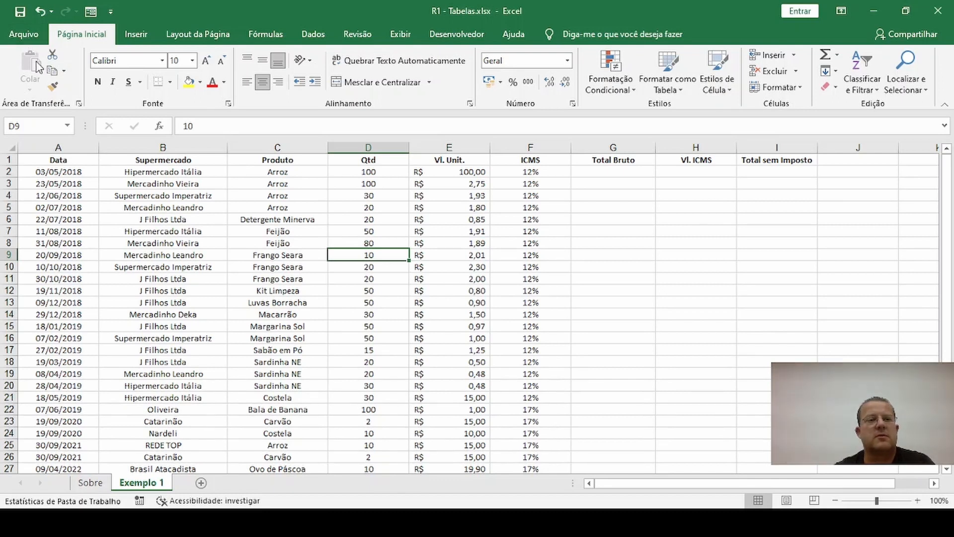
# Check the installed Office product and version in the account information, and return to the worksheet.
pyautogui.click(24, 34)
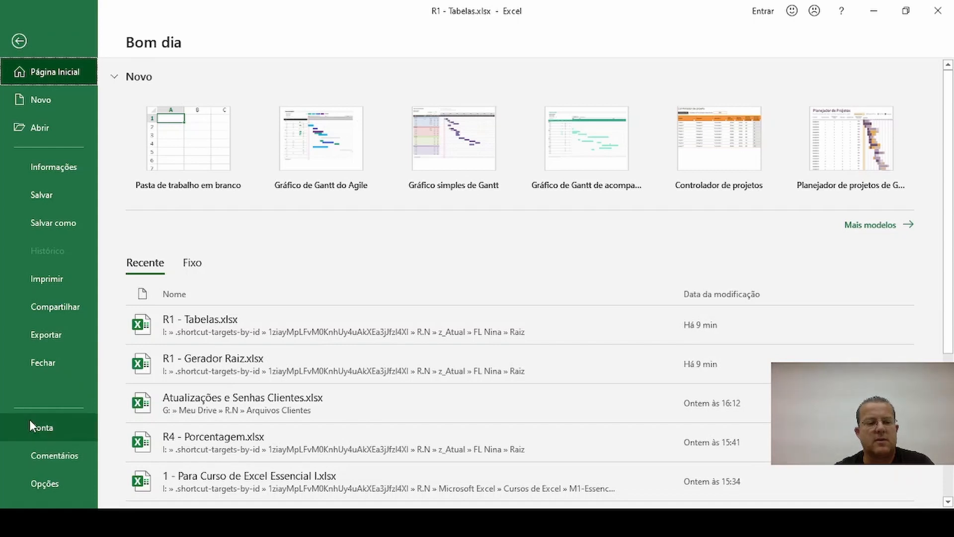
pyautogui.click(46, 431)
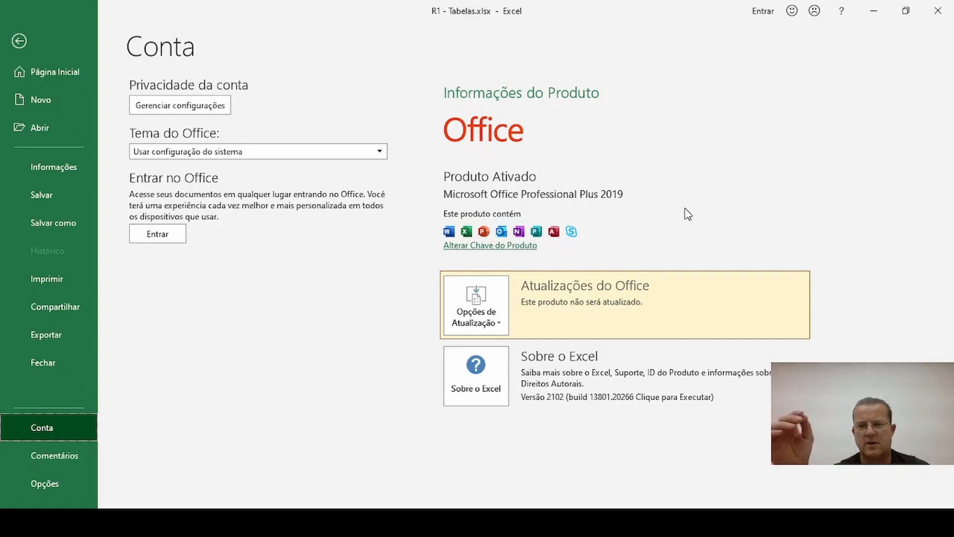
pyautogui.press('Escape')
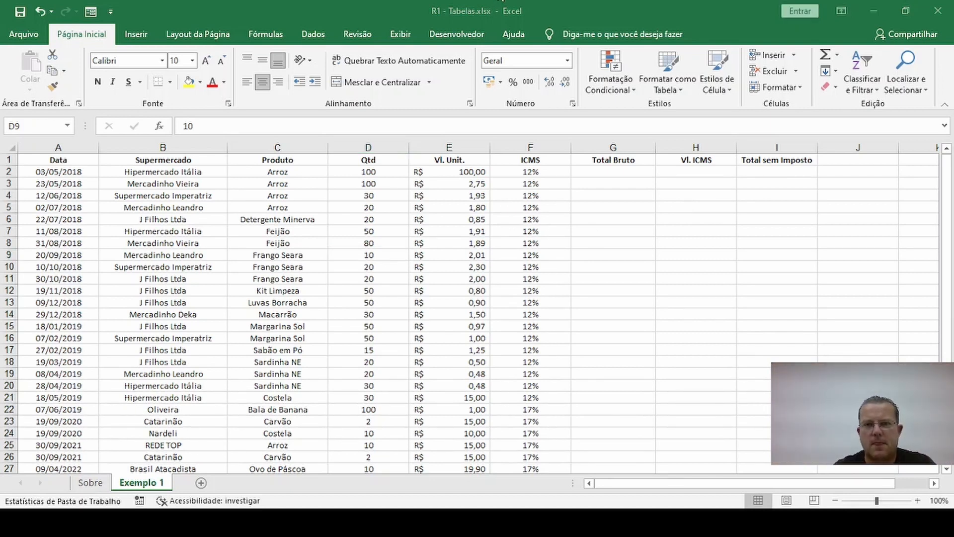
pyautogui.click(495, 1)
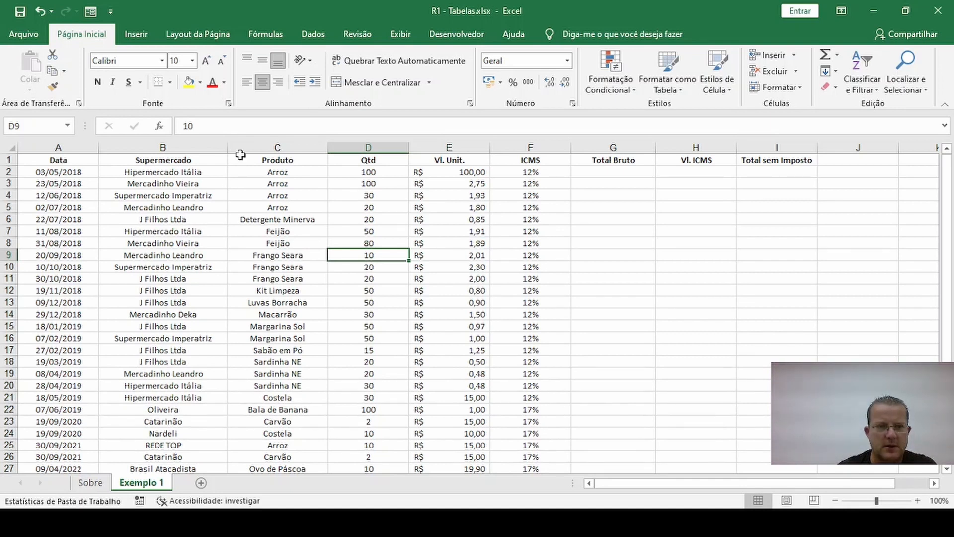
# Examine the data in the Exemplo 1 sheet, from the header row and dates down to the last record and the empty total columns.
pyautogui.moveTo(83, 159); pyautogui.dragTo(745, 160)
pyautogui.click(69, 173)
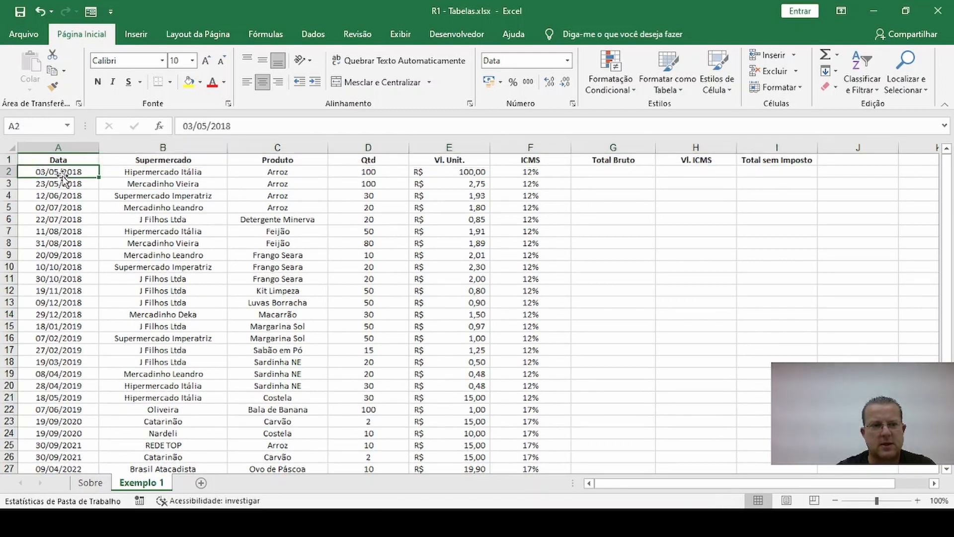
pyautogui.click(78, 183)
pyautogui.click(85, 197)
pyautogui.click(89, 231)
pyautogui.click(214, 267)
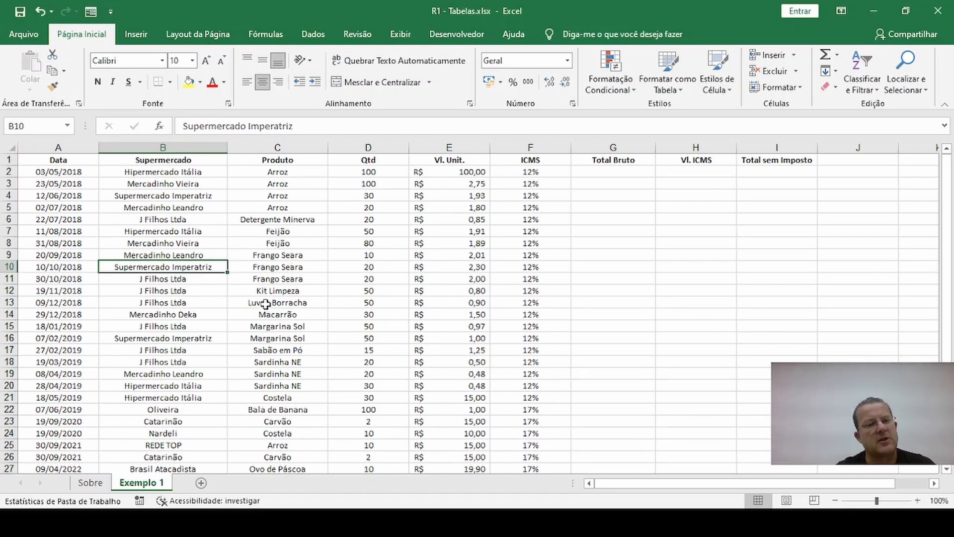
pyautogui.scroll(-2, 276, 293)
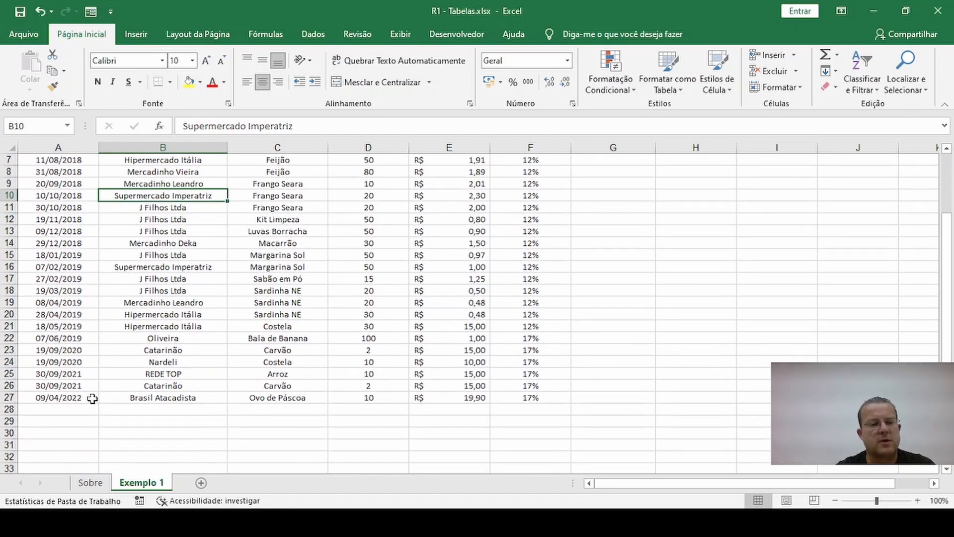
pyautogui.scroll(2, 327, 352)
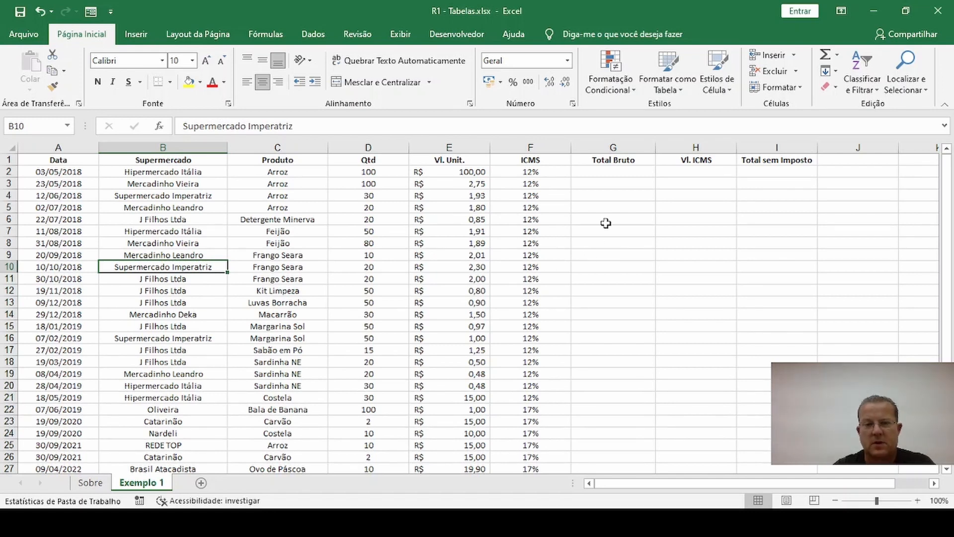
pyautogui.click(610, 185)
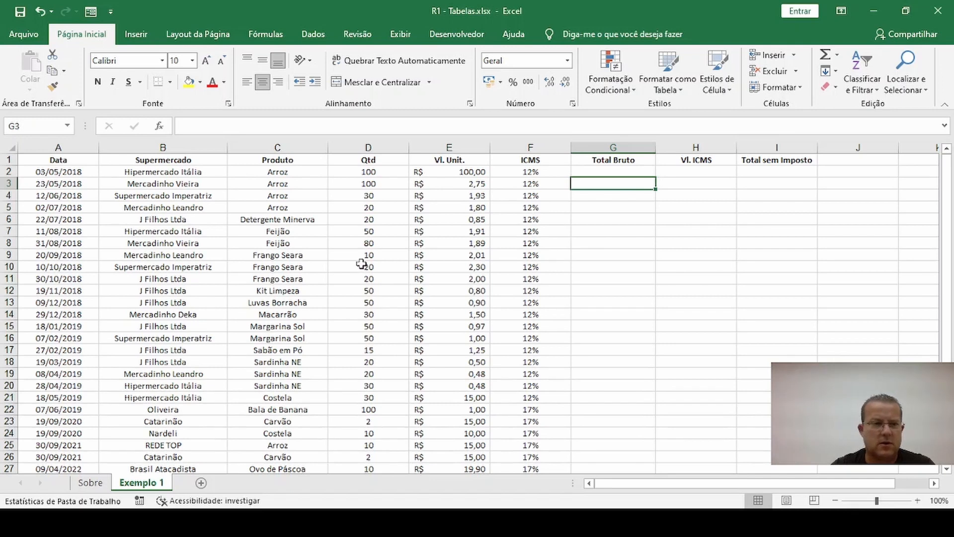
pyautogui.scroll(-1, 356, 301)
pyautogui.scroll(2, 356, 301)
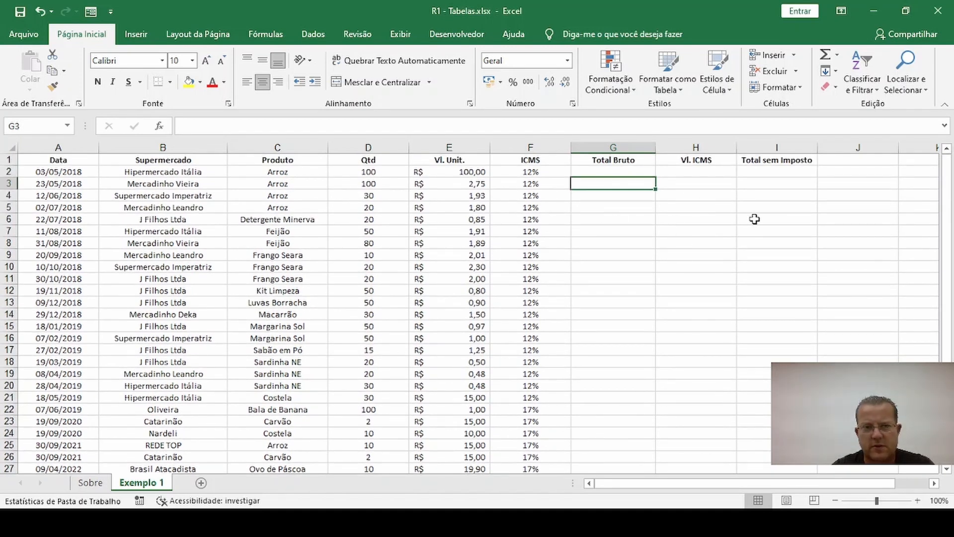
pyautogui.scroll(-1, 558, 330)
pyautogui.scroll(1, 558, 330)
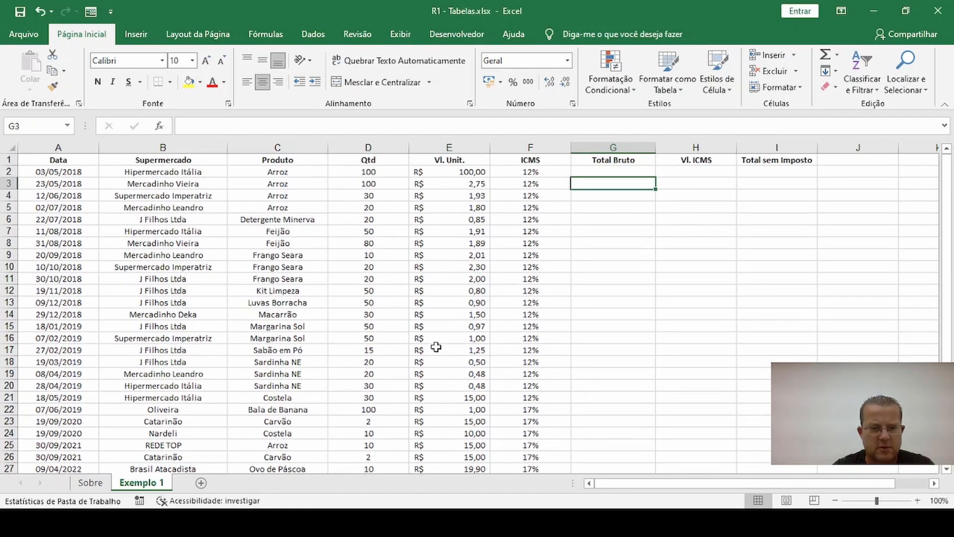
pyautogui.click(305, 205)
pyautogui.click(306, 244)
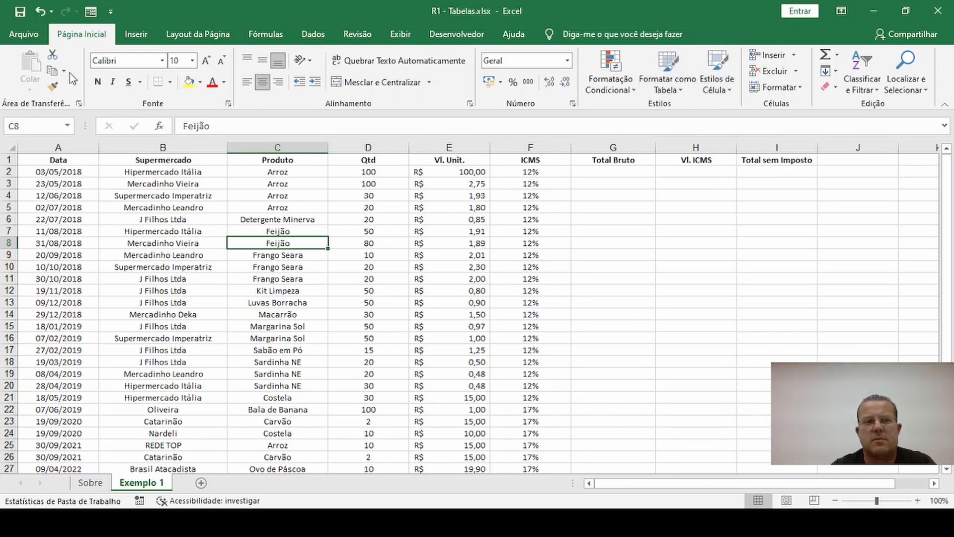
pyautogui.click(676, 94)
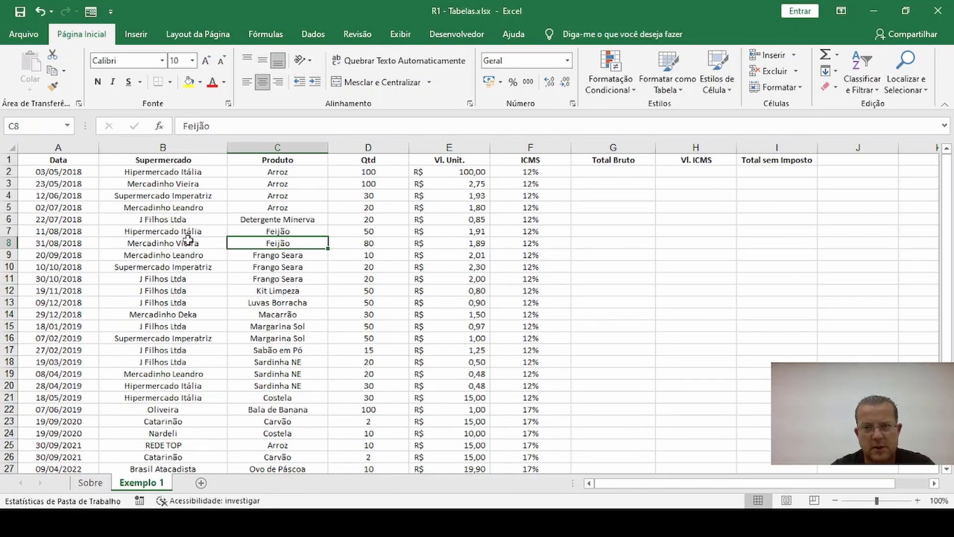
pyautogui.moveTo(277, 249); pyautogui.dragTo(276, 204)
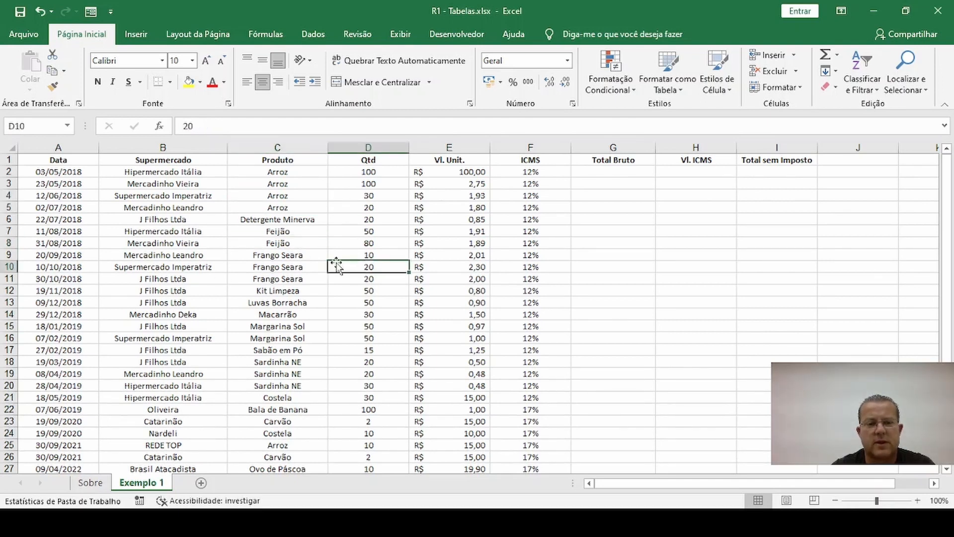
pyautogui.click(305, 243)
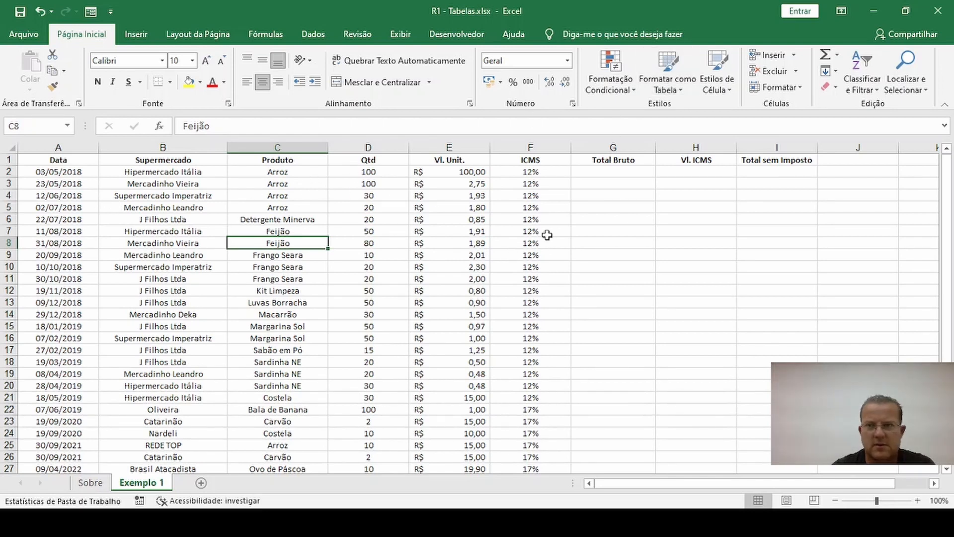
pyautogui.click(383, 290)
pyautogui.click(288, 339)
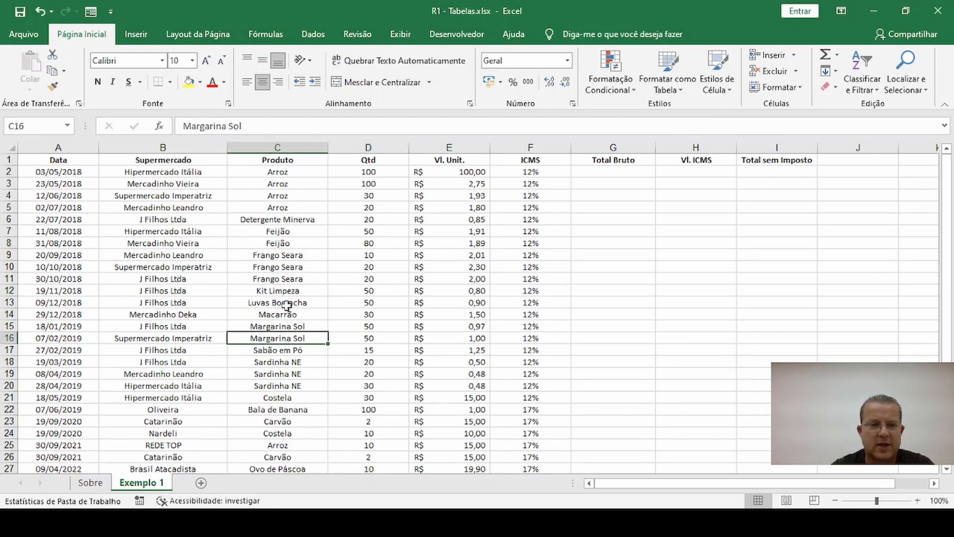
pyautogui.click(277, 278)
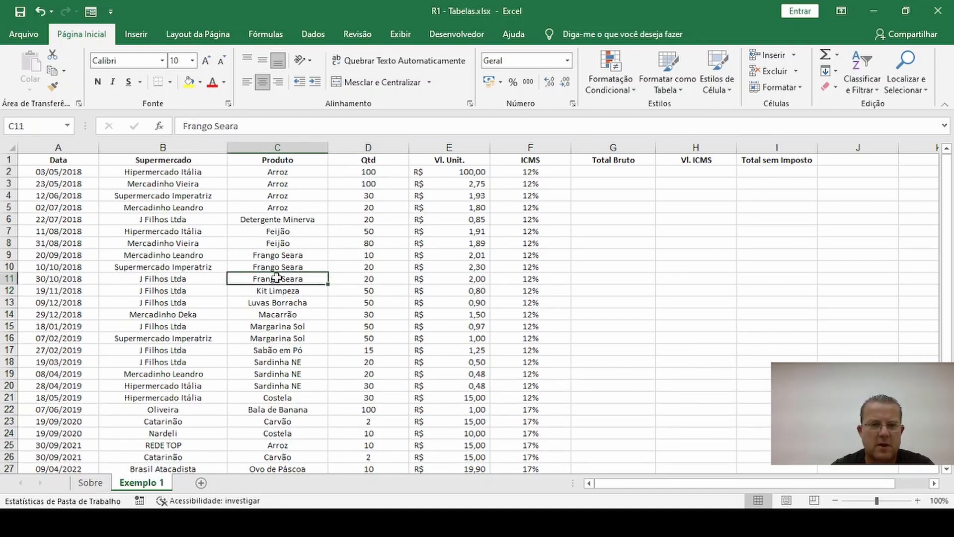
# Insert a blank row between the headers and the first record and another above the headers, and select A1:I1.
pyautogui.click(7, 171)
pyautogui.hotkey('ctrl', '+')
pyautogui.click(164, 267)
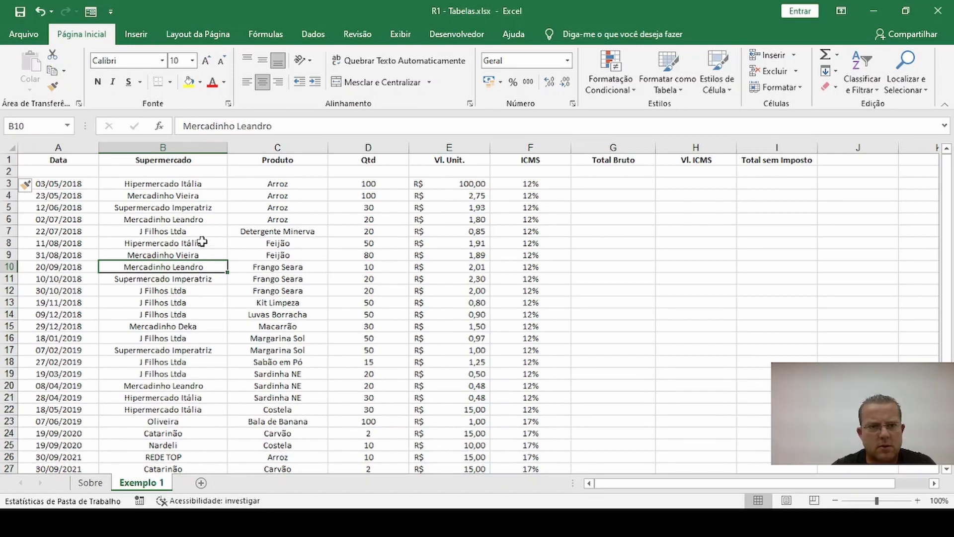
pyautogui.click(9, 160)
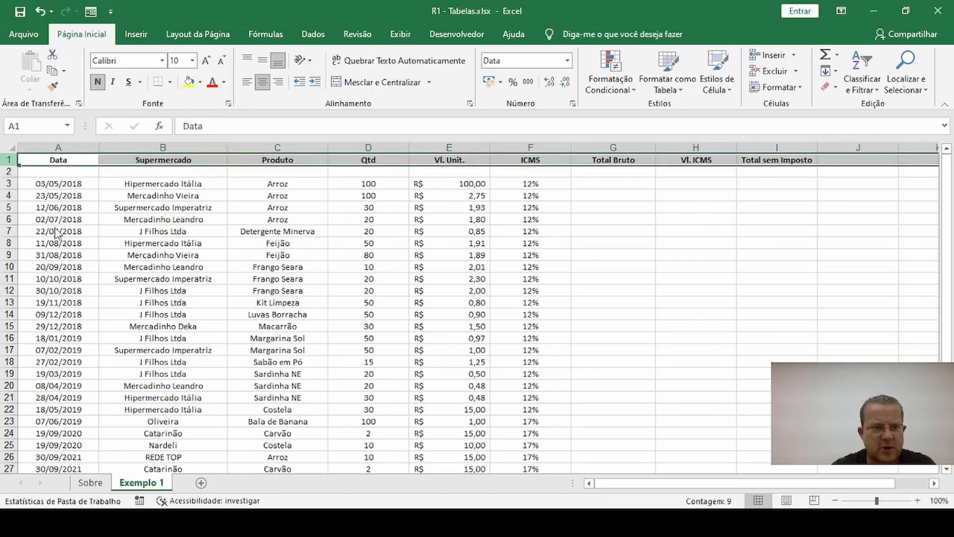
pyautogui.hotkey('ctrl', '+')
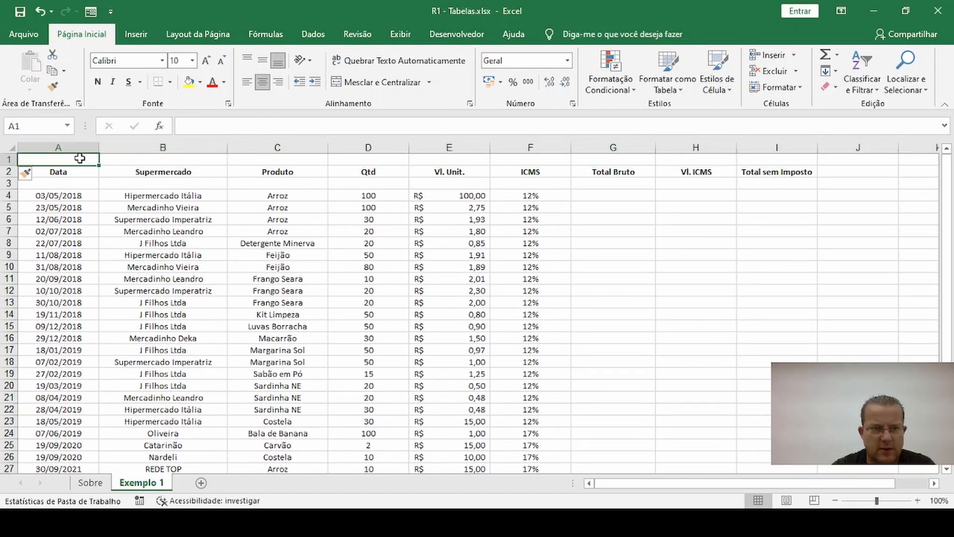
pyautogui.moveTo(75, 159); pyautogui.dragTo(670, 161)
pyautogui.moveTo(766, 158); pyautogui.dragTo(766, 158)
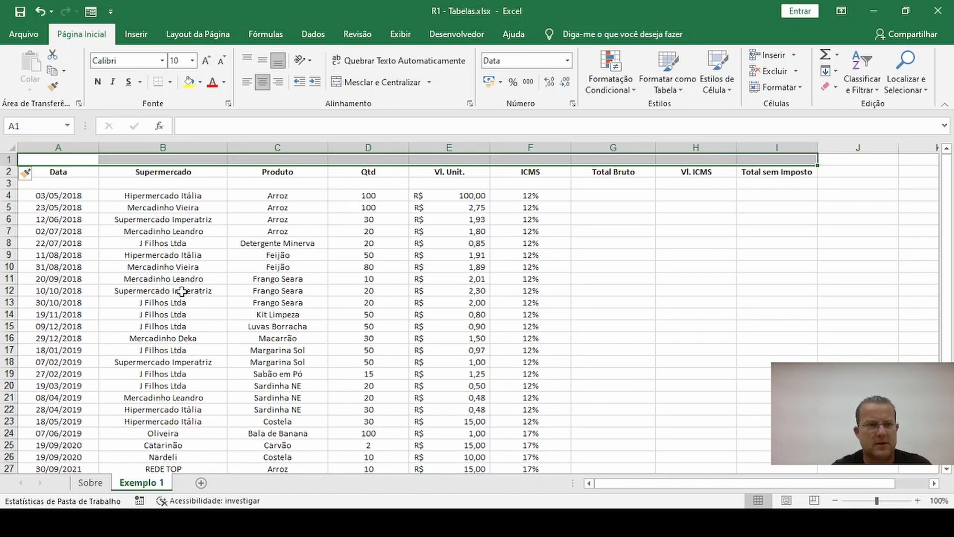
# Undo both blank-row insertions around the header row.
pyautogui.hotkey('shift', 'space')
pyautogui.hotkey('ctrl', '-')
pyautogui.press('Down')
pyautogui.hotkey('shift', 'space')
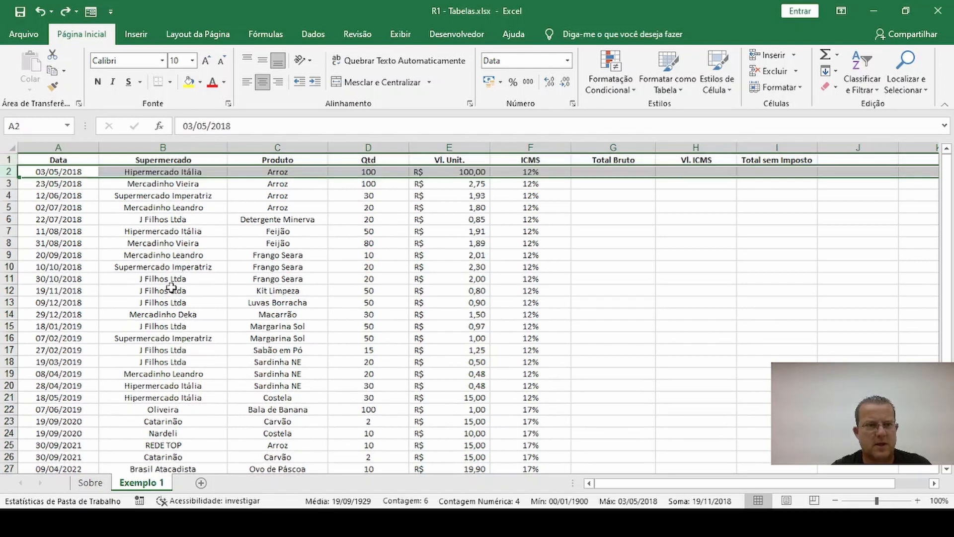
pyautogui.click(293, 218)
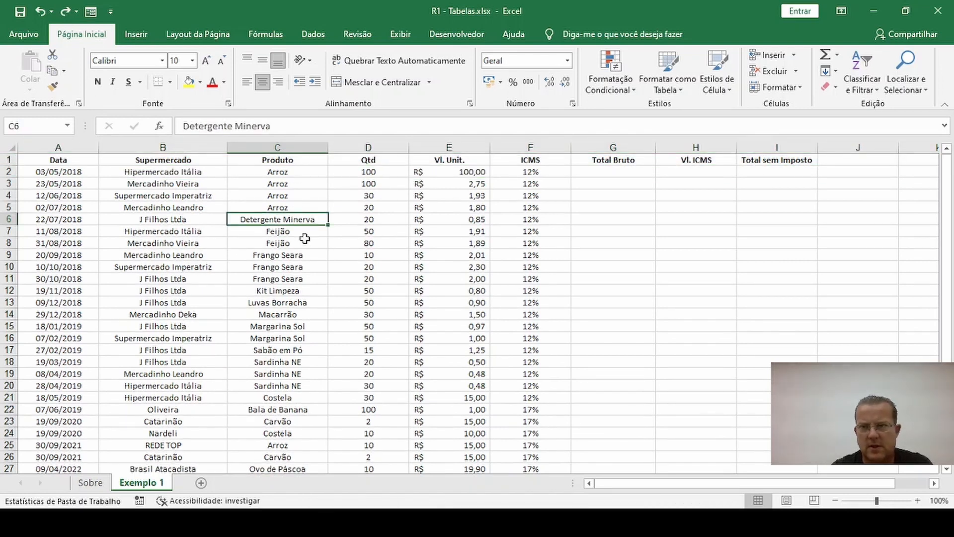
pyautogui.click(396, 206)
pyautogui.click(472, 241)
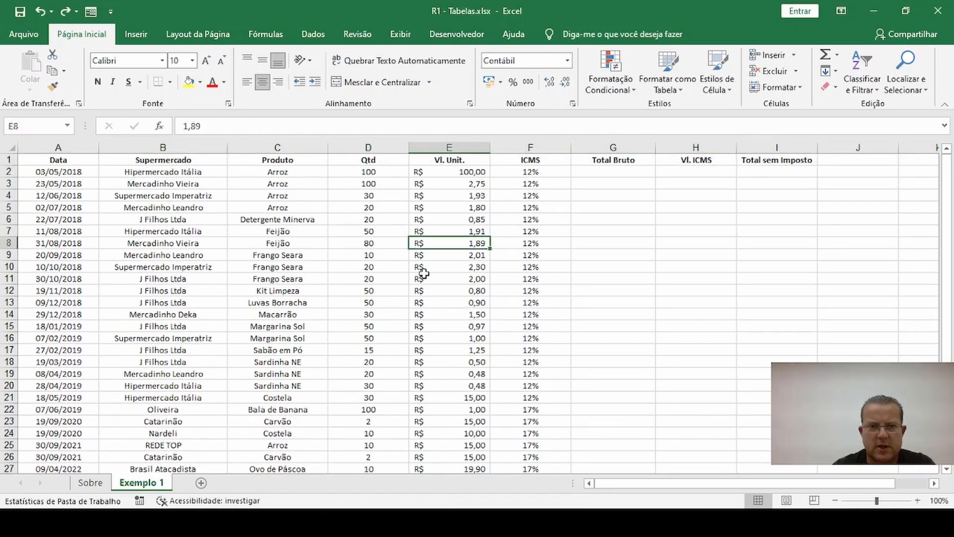
pyautogui.click(368, 302)
# Start formatting the data around cell C8 as a table and check the proposed range down to the last record.
pyautogui.click(315, 242)
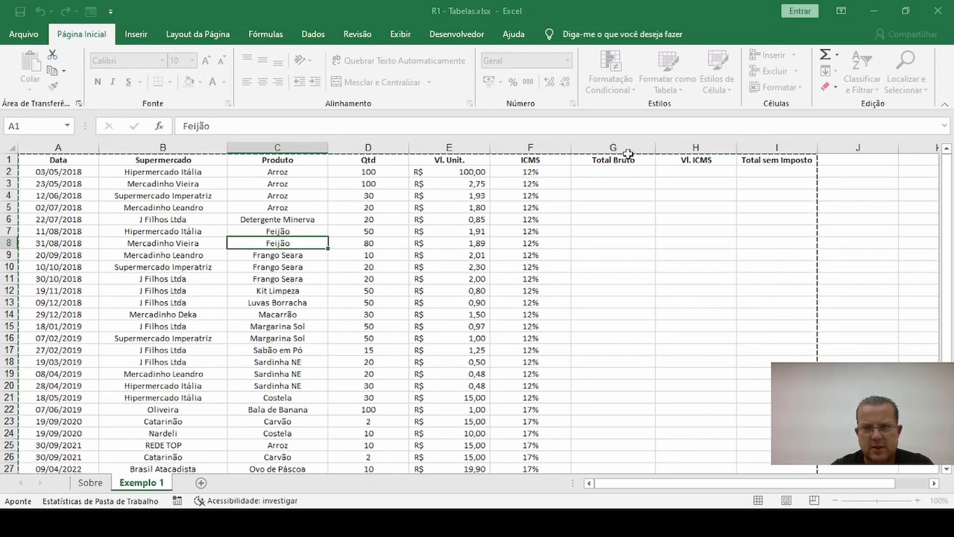
pyautogui.scroll(-3, 566, 379)
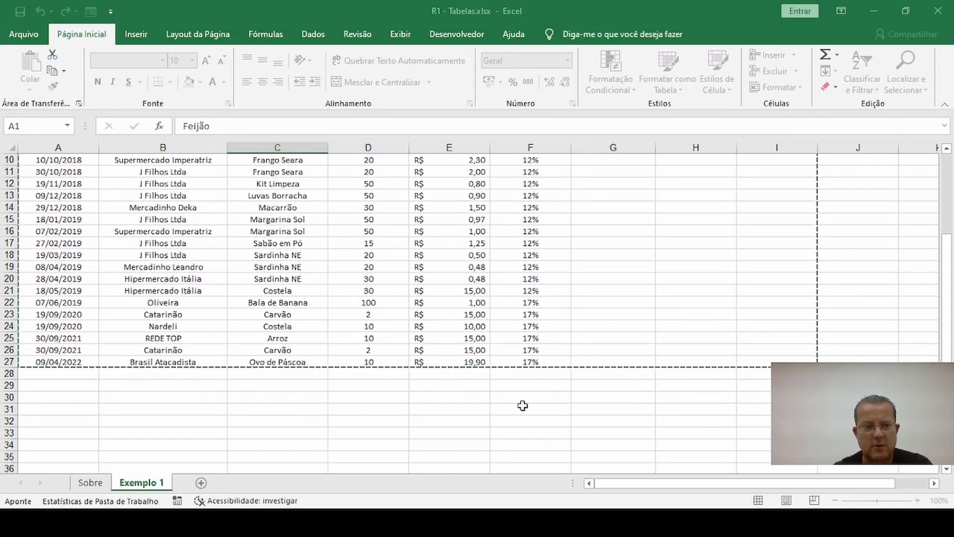
pyautogui.scroll(3, 458, 336)
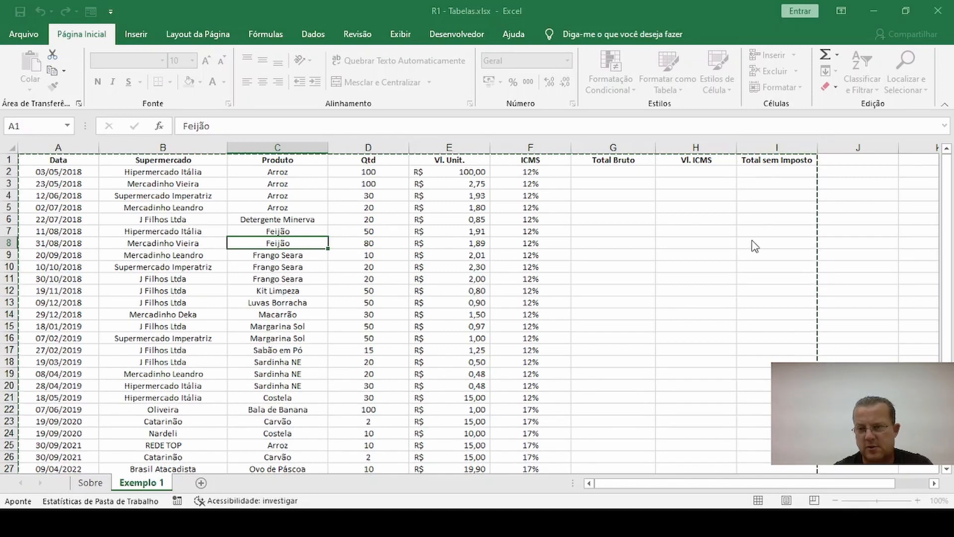
pyautogui.press('Escape')
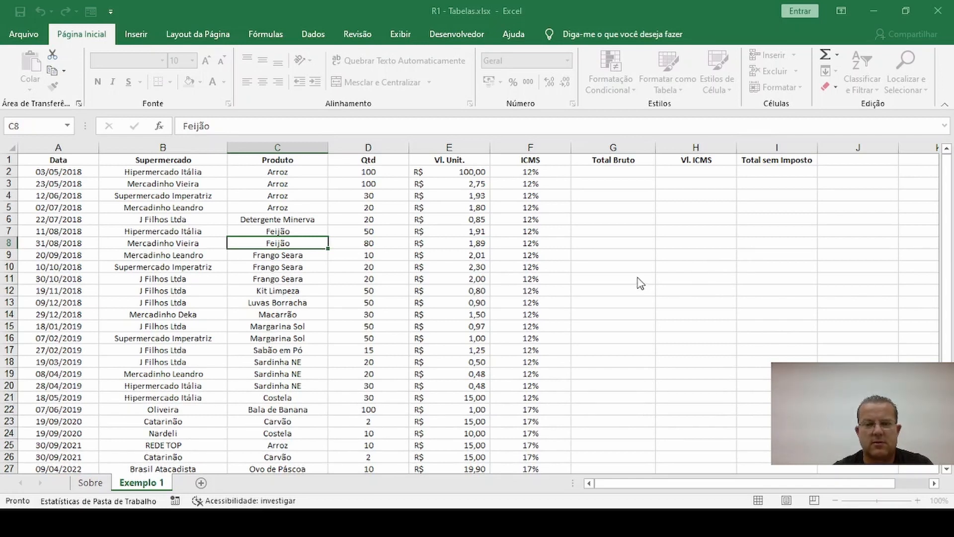
pyautogui.hotkey('ctrl', 'c')
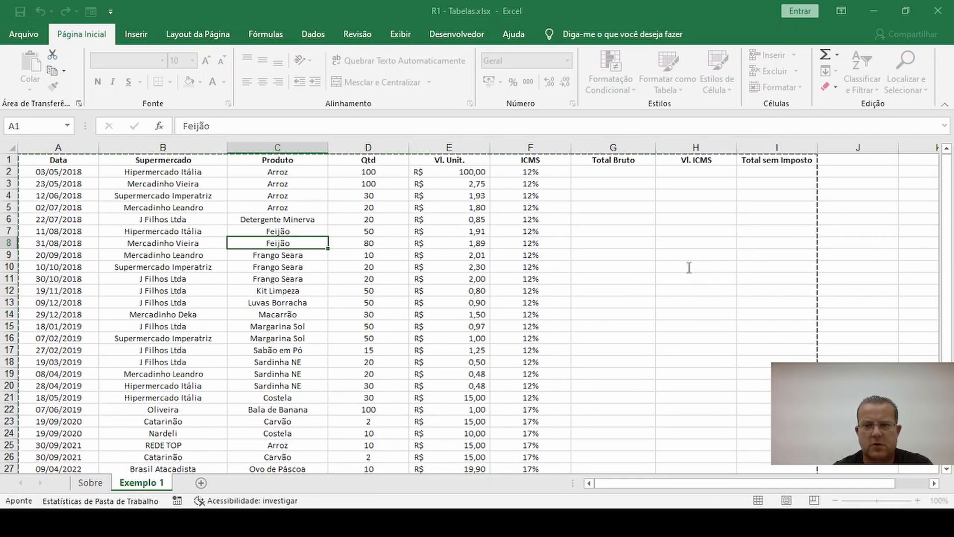
pyautogui.press('Escape')
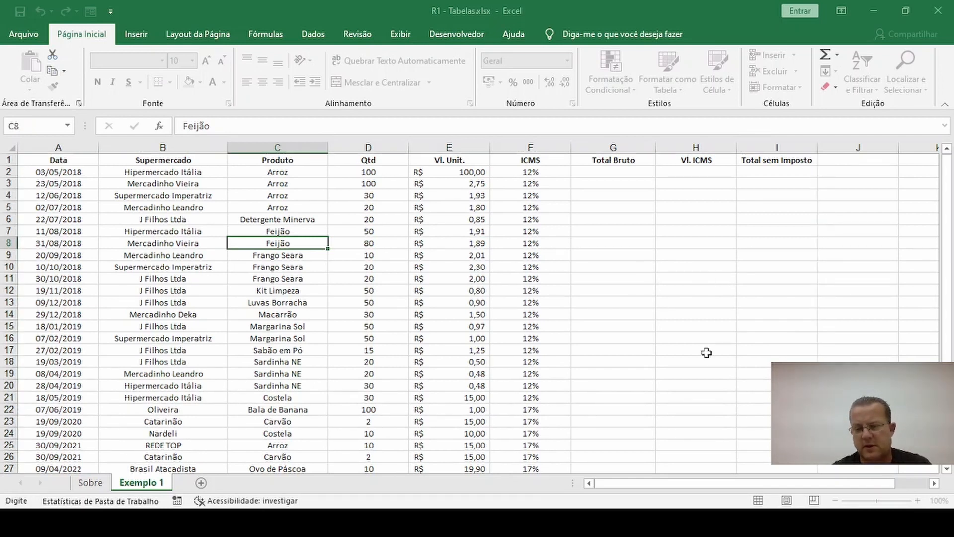
# Reselect the data from the Data header through the Total sem Imposto column as the range, and create the table.
pyautogui.moveTo(88, 159); pyautogui.dragTo(784, 500)
pyautogui.scroll(-1, 571, 277)
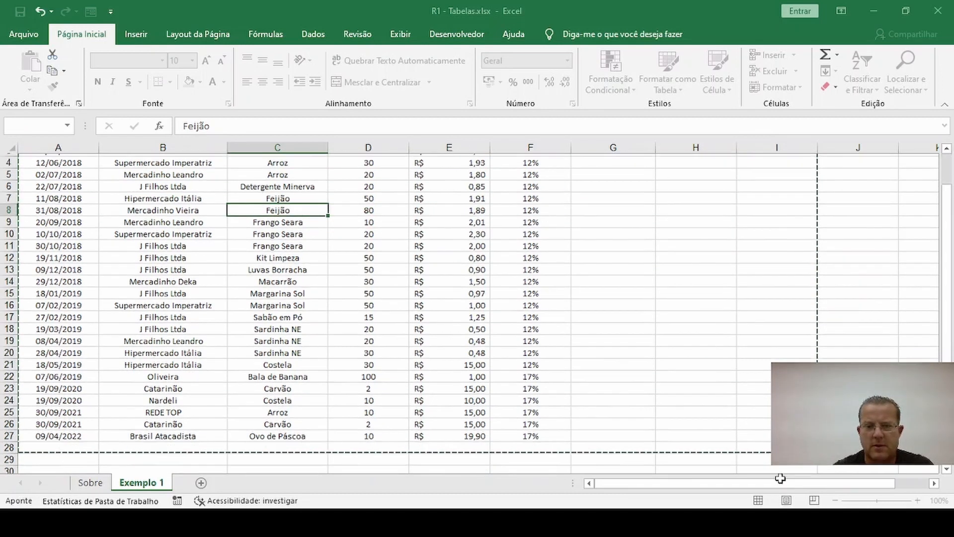
pyautogui.scroll(1, 571, 278)
pyautogui.scroll(1, 571, 277)
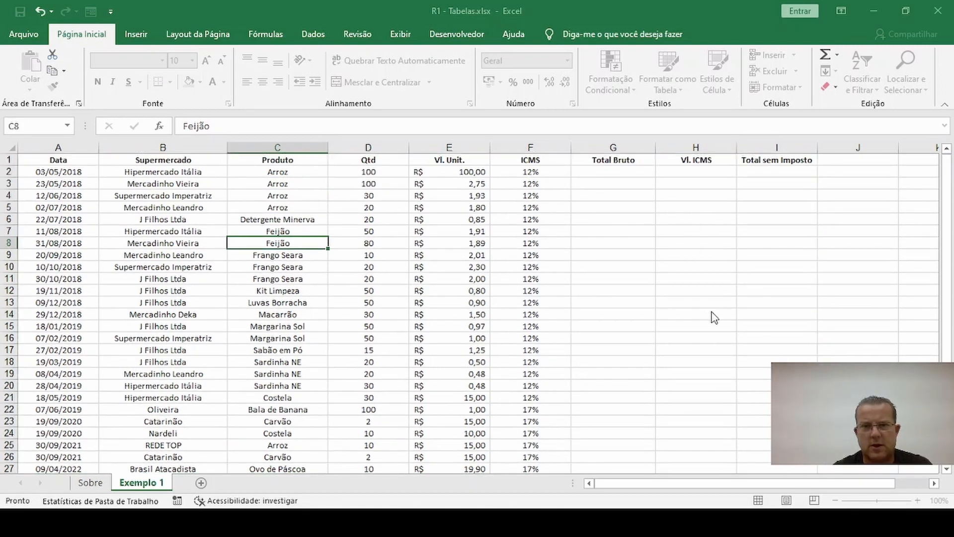
pyautogui.press('Return')
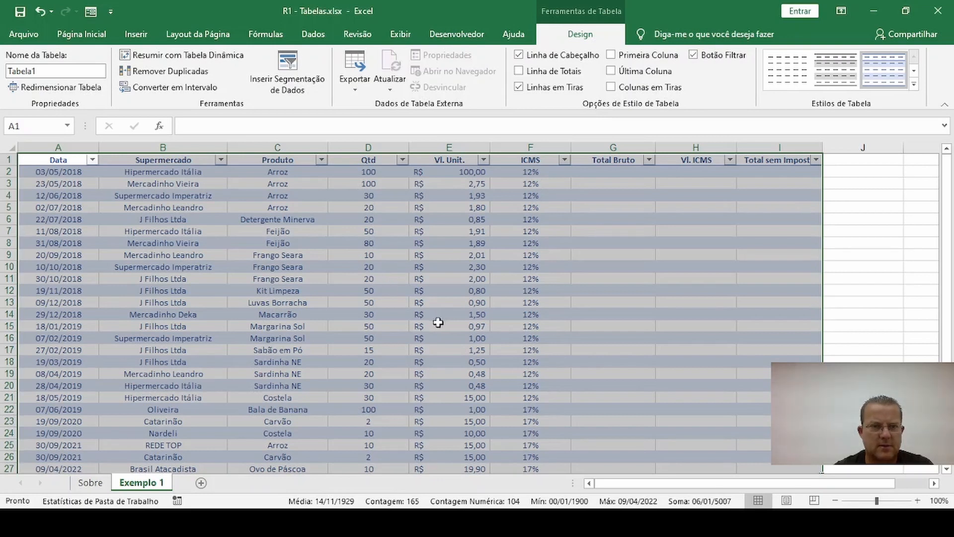
# Undo the conversion of the data into a table.
pyautogui.click(109, 204)
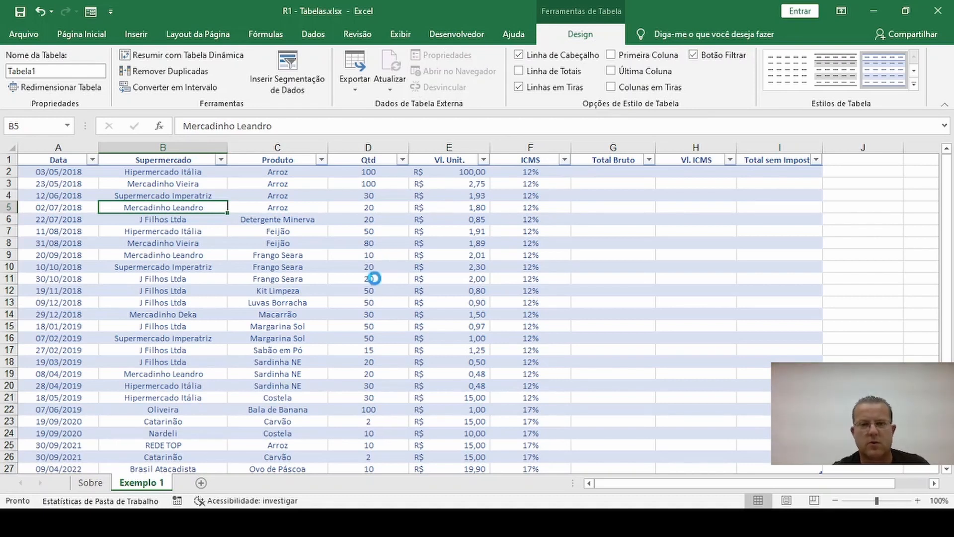
pyautogui.hotkey('ctrl', 'z')
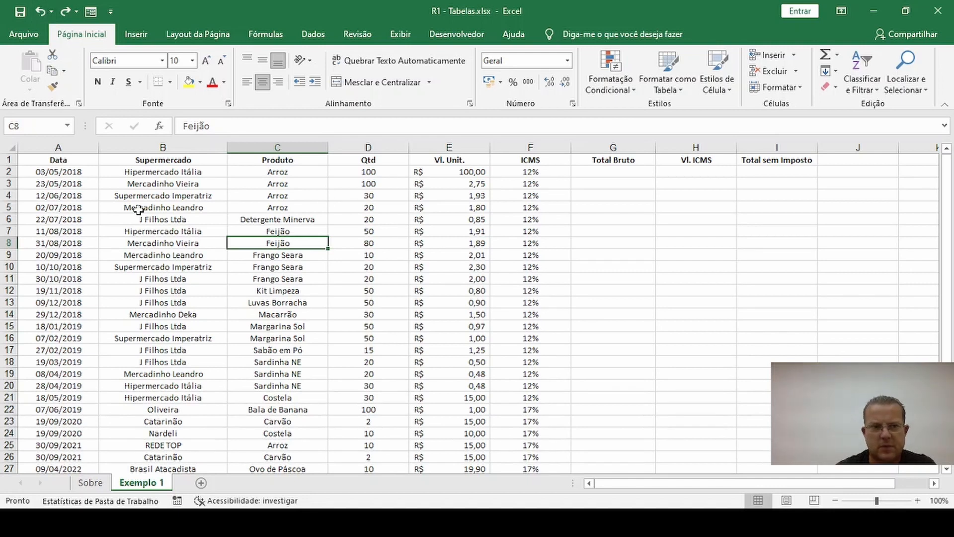
# Insert a blank row above the header row and enter the title LISTA DE COMPRAS in cell A1.
pyautogui.click(8, 160)
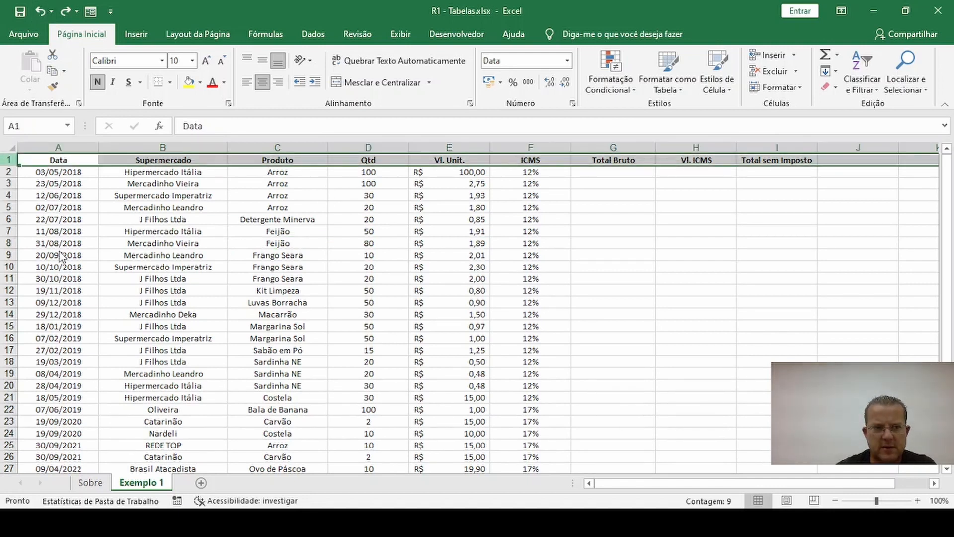
pyautogui.hotkey('ctrl', '+')
pyautogui.click(94, 218)
pyautogui.click(74, 158)
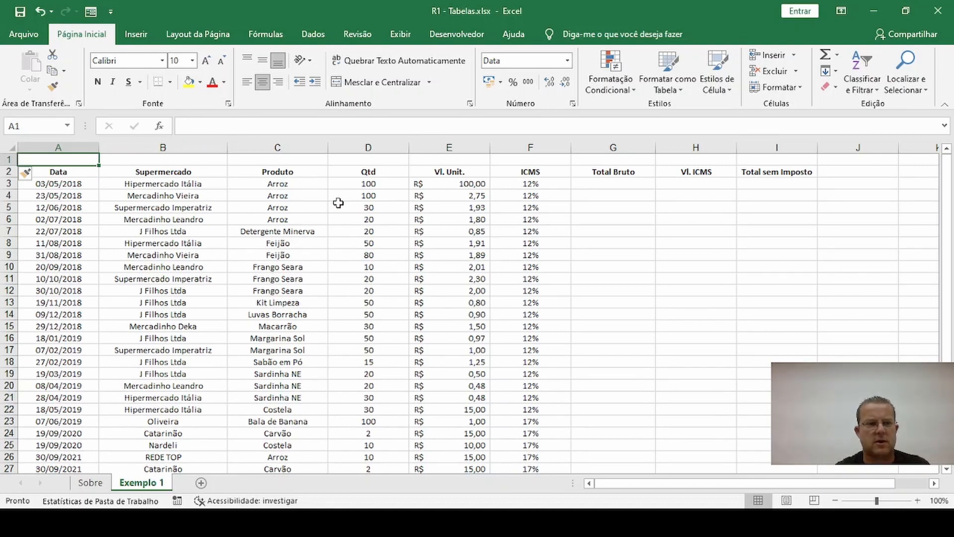
pyautogui.write('TISTA DE COMPRAS')
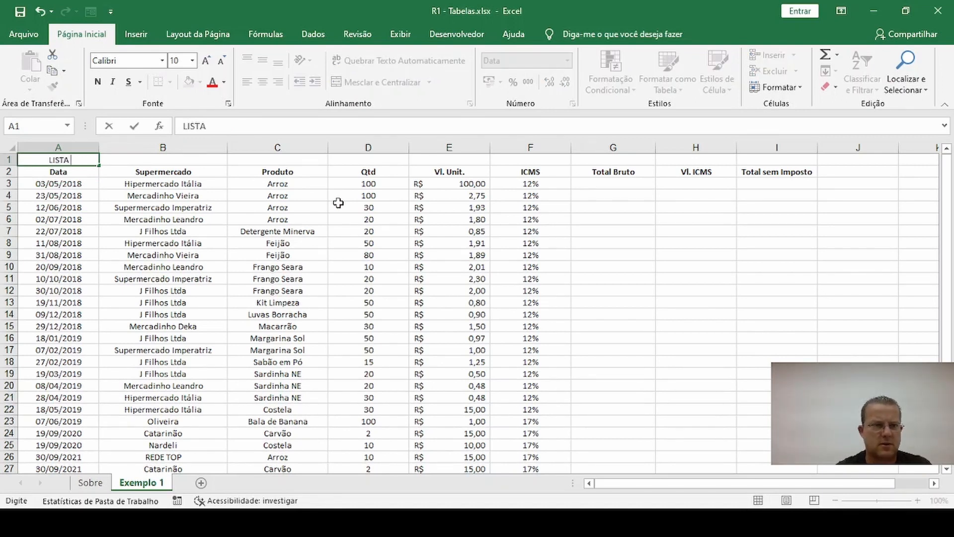
pyautogui.hotkey('ctrl', 'Return')
pyautogui.press('Down')
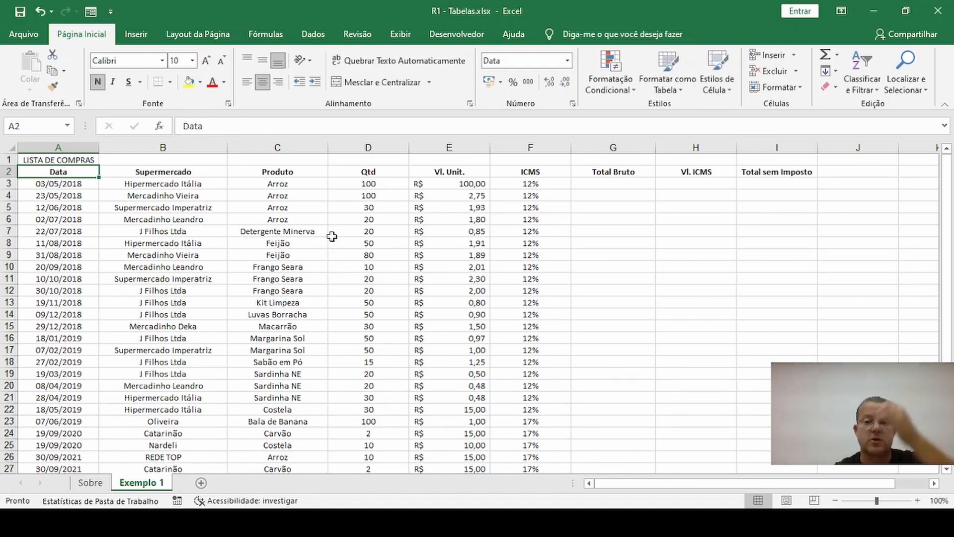
# Convert the data into a table using the proposed range starting at the title row, inspect its headers, and undo the conversion.
pyautogui.click(178, 208)
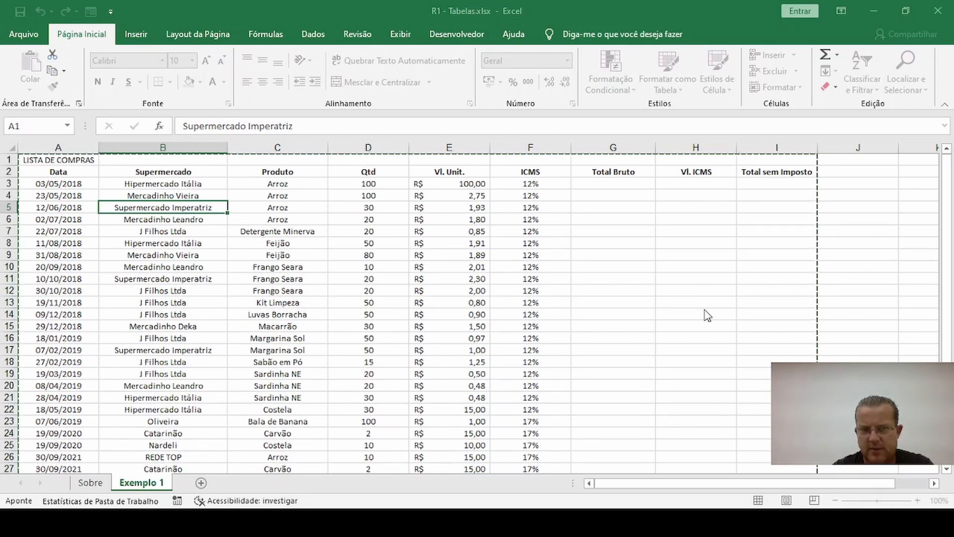
pyautogui.press('Return')
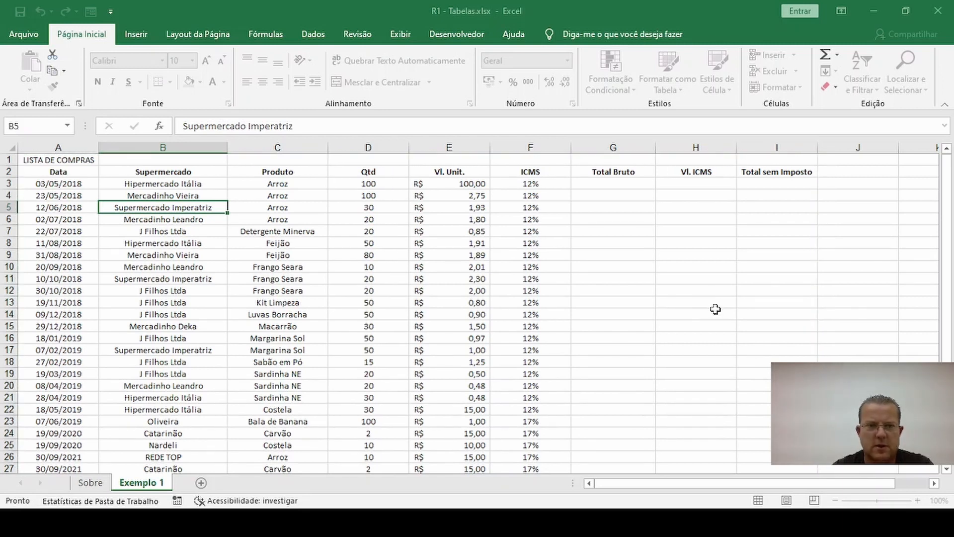
pyautogui.click(304, 287)
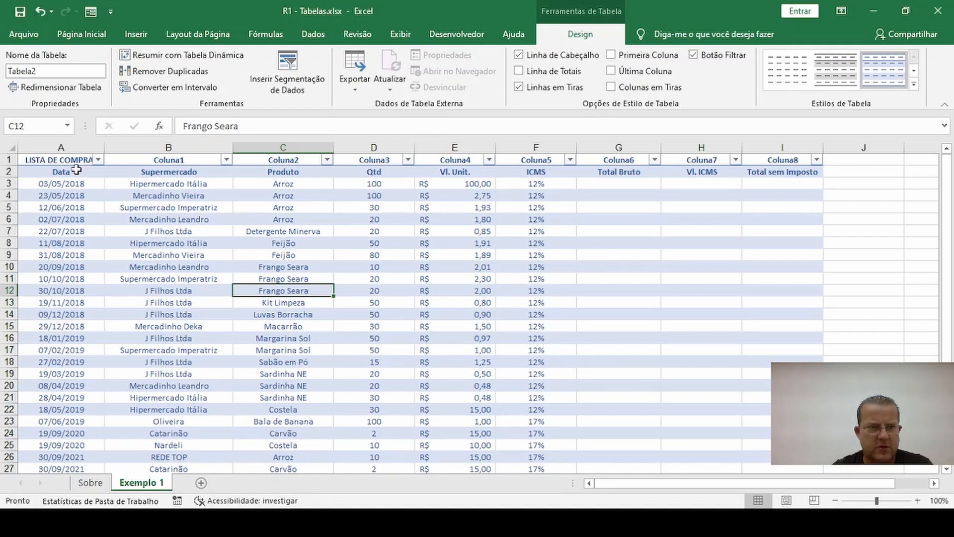
pyautogui.click(71, 160)
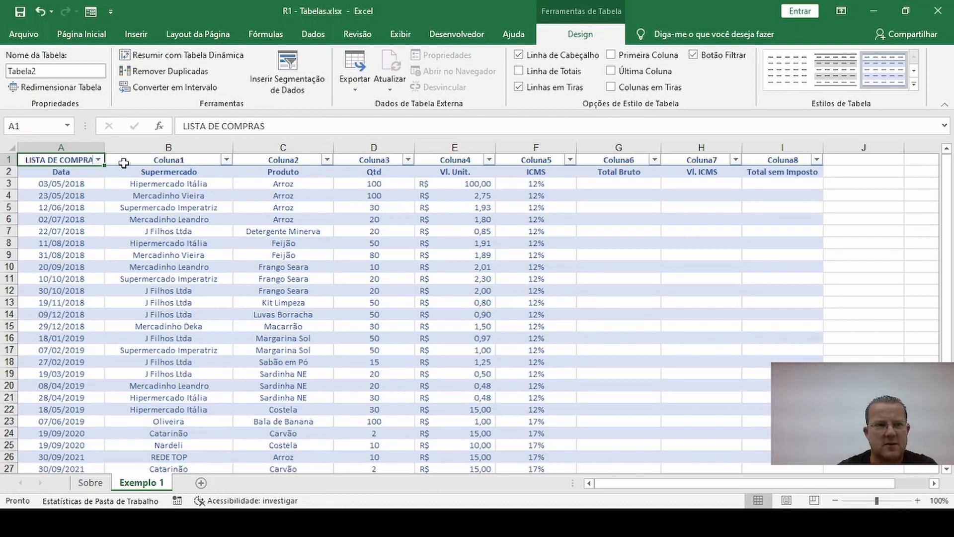
pyautogui.click(40, 11)
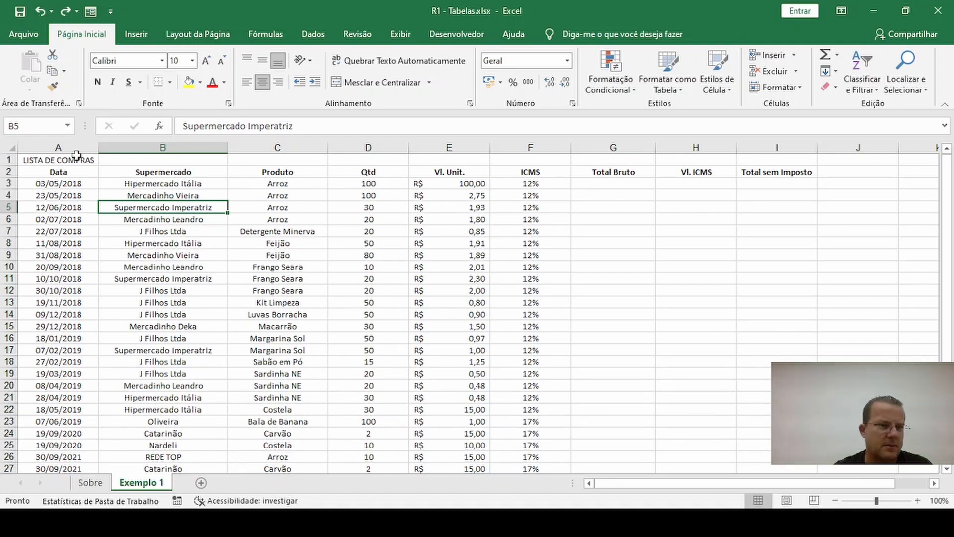
# Start formatting the data as a table, reselect the range from the Data header in A2 through column I, row 28, and cancel.
pyautogui.click(298, 266)
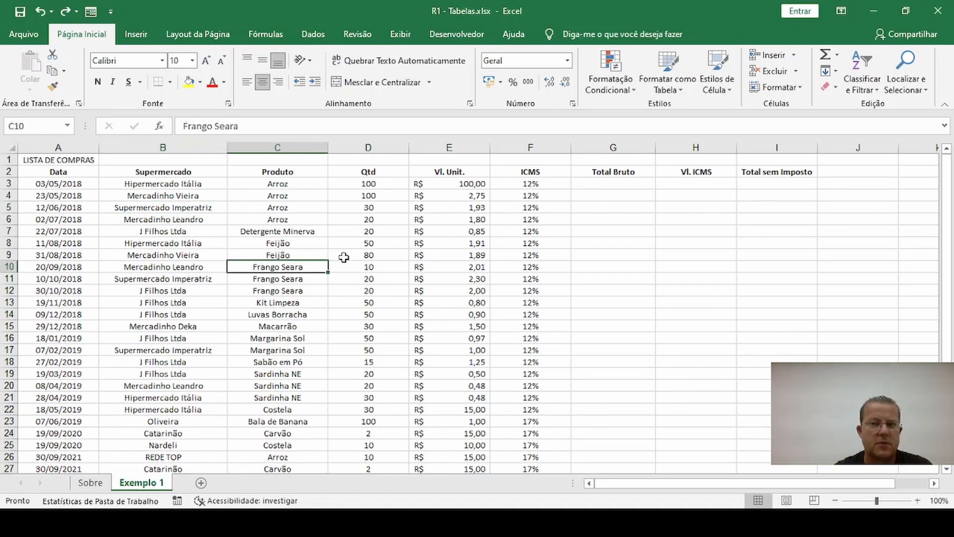
pyautogui.click(682, 130)
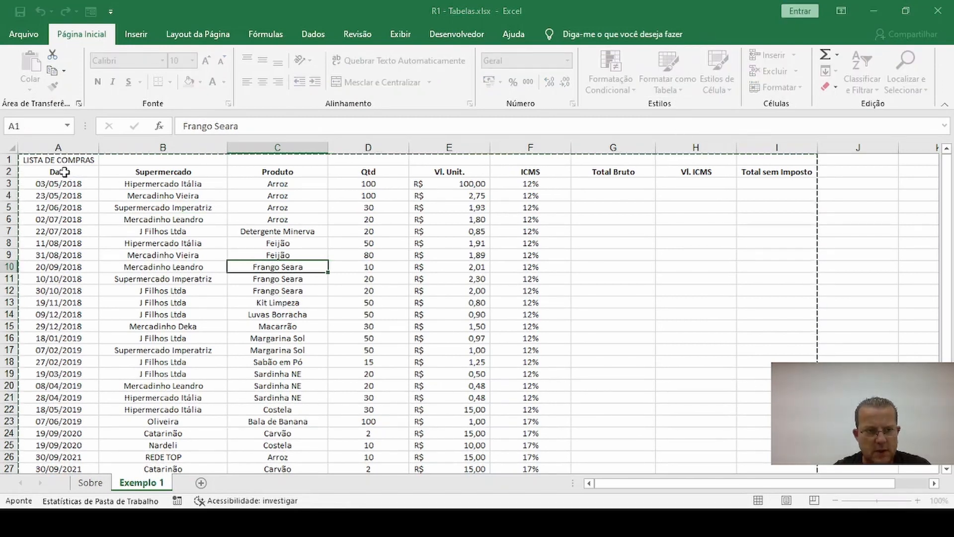
pyautogui.moveTo(64, 172); pyautogui.dragTo(753, 442)
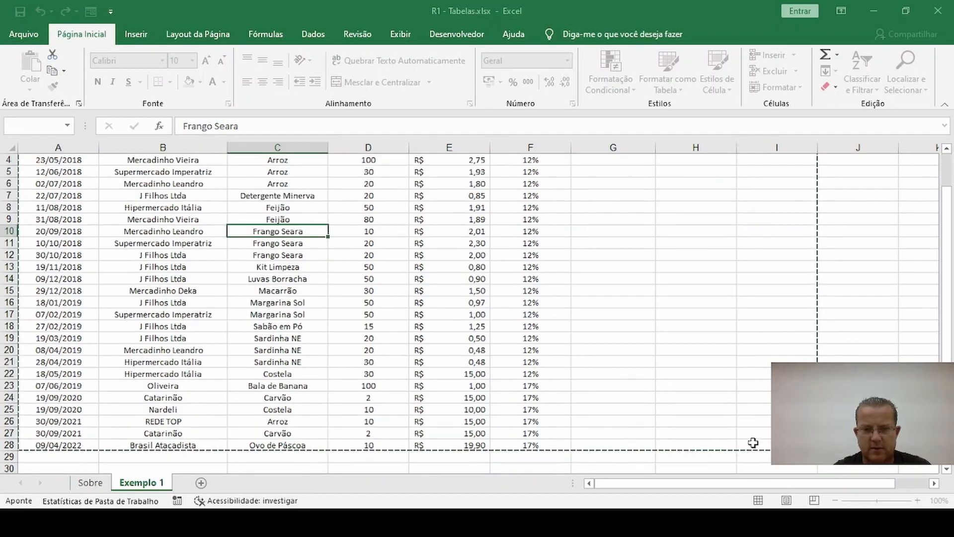
pyautogui.scroll(1, 462, 298)
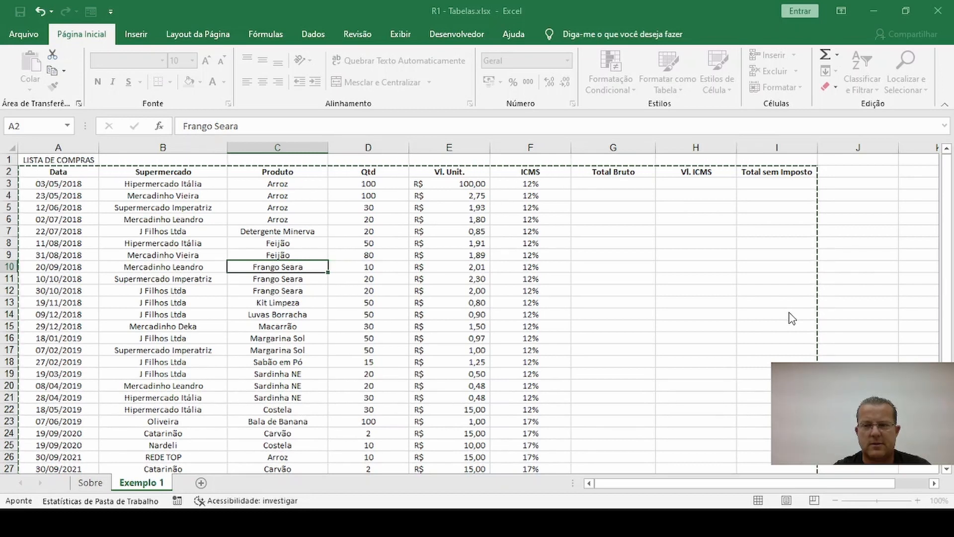
pyautogui.press('Escape')
# Delete the LISTA DE COMPRAS title row above the headers.
pyautogui.click(16, 159)
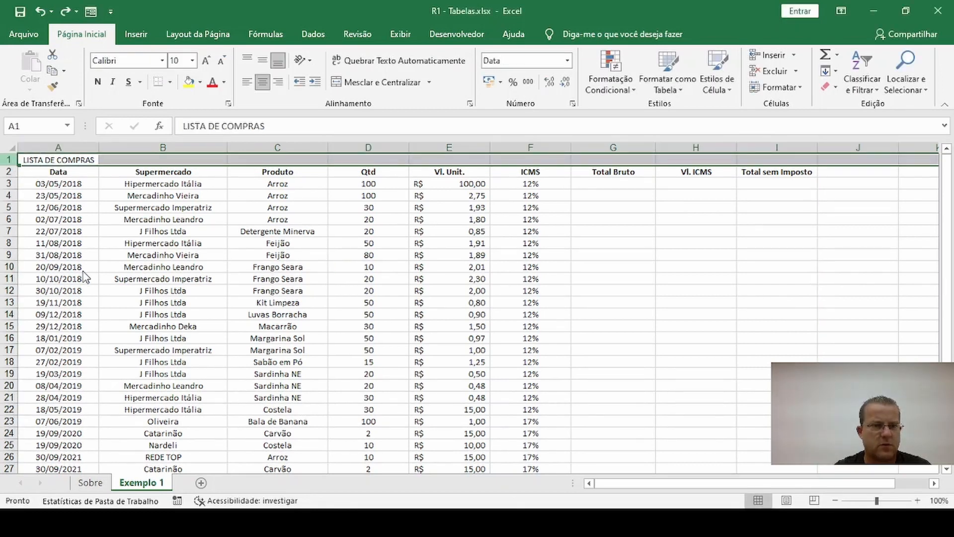
pyautogui.hotkey('ctrl', '-')
pyautogui.click(119, 219)
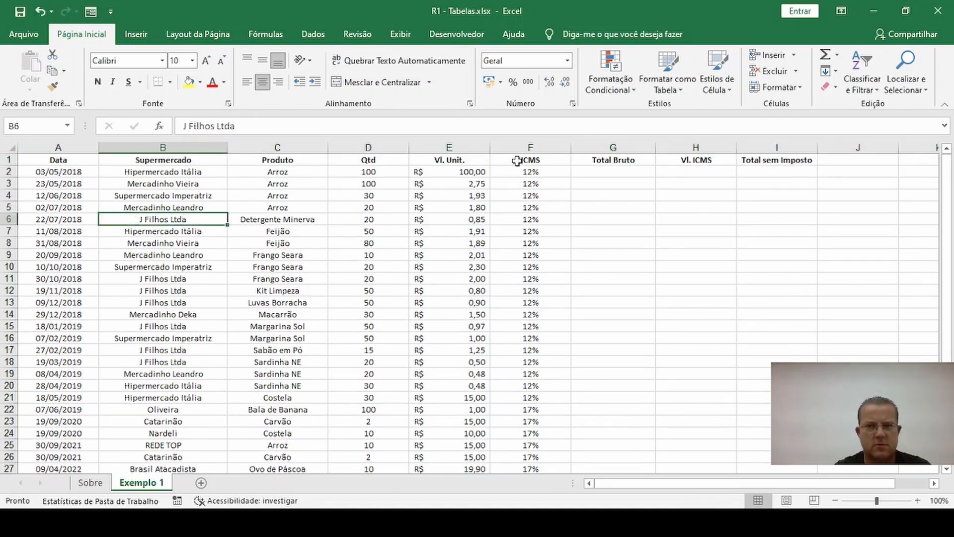
# Format the purchase data as a table using the proposed range from A1, and check it down to the last record.
pyautogui.click(318, 200)
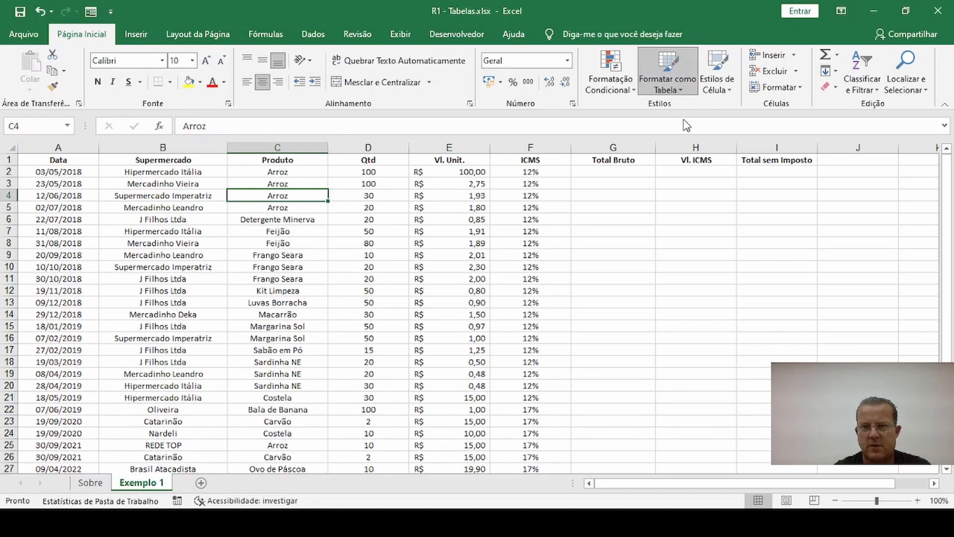
pyautogui.click(669, 85)
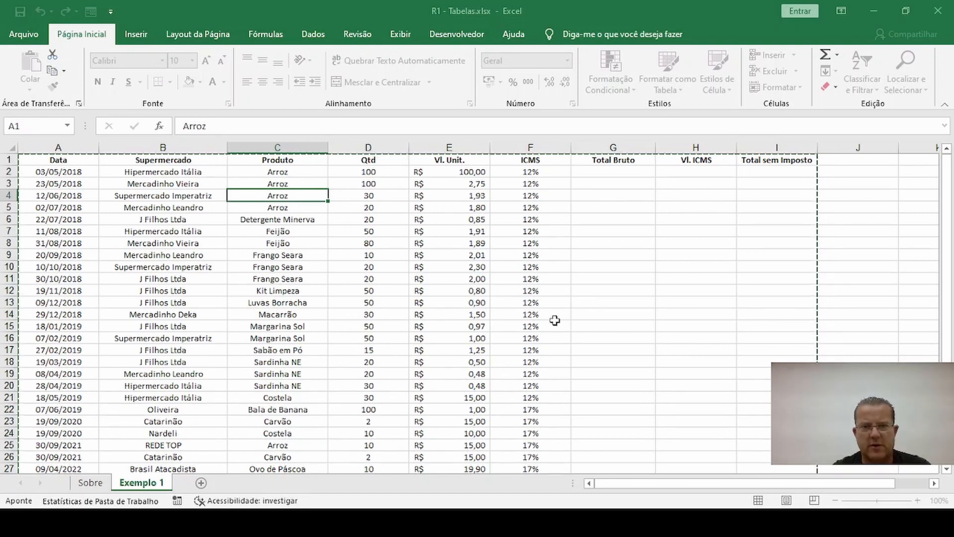
pyautogui.press('Return')
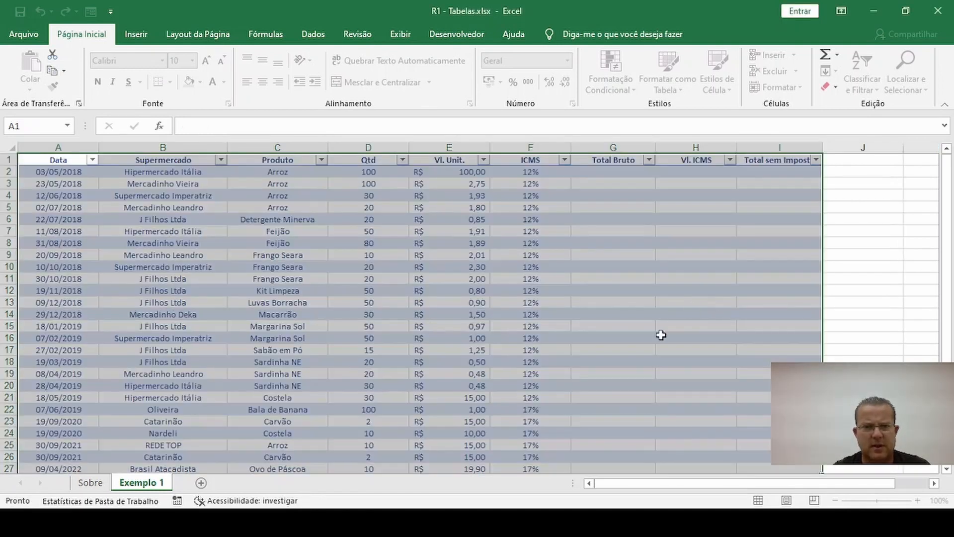
pyautogui.click(464, 220)
pyautogui.scroll(-6, 467, 243)
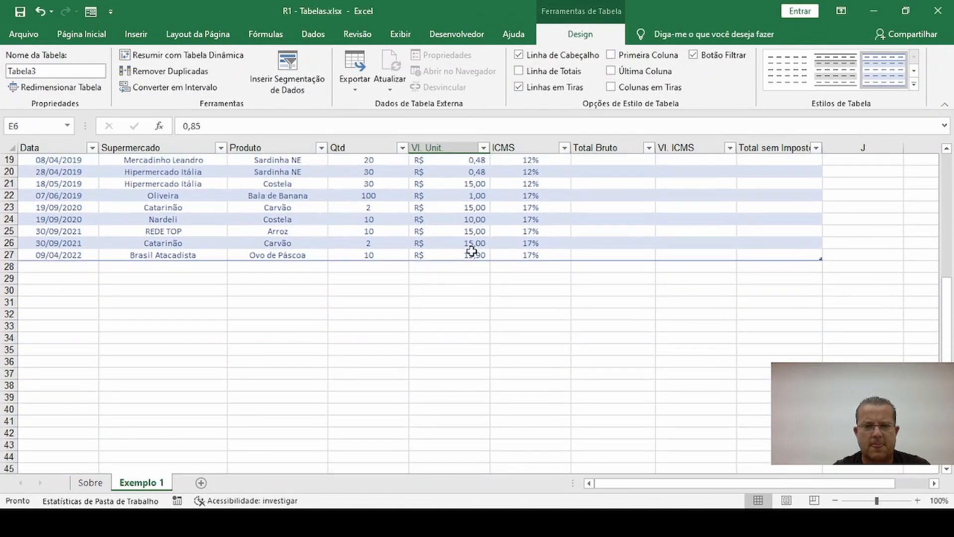
pyautogui.scroll(6, 471, 251)
pyautogui.click(422, 279)
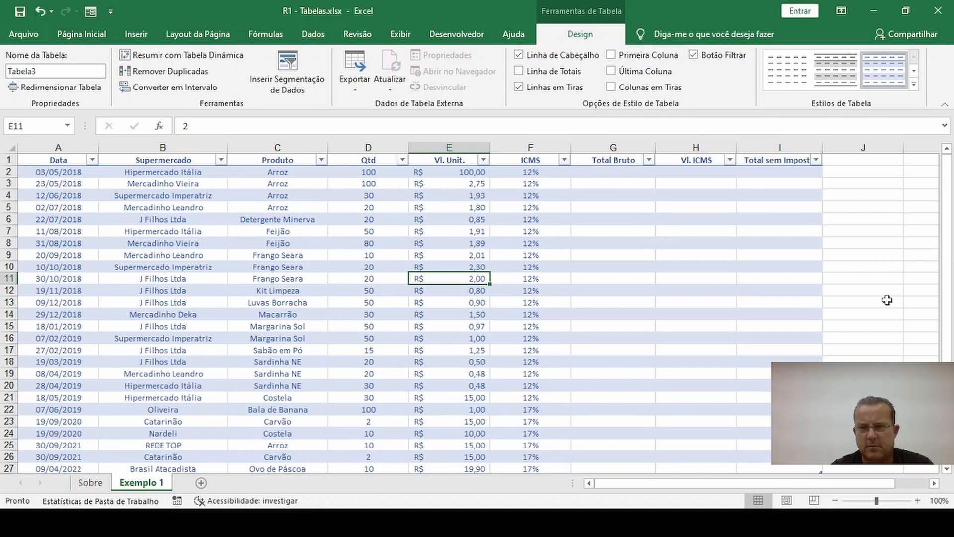
# Alternate the selection between empty column J cells and Qtd cells inside the table to examine when the table design tools are available.
pyautogui.click(896, 279)
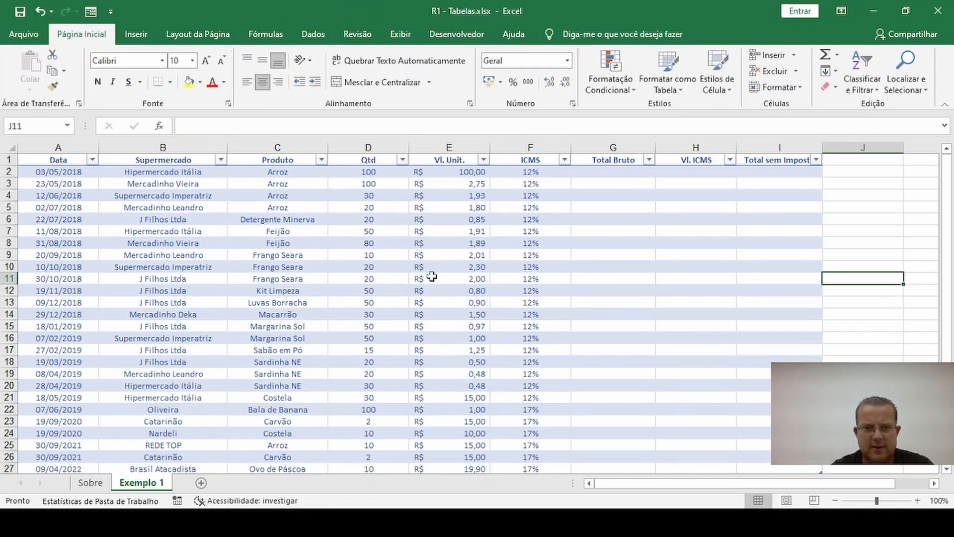
pyautogui.click(357, 266)
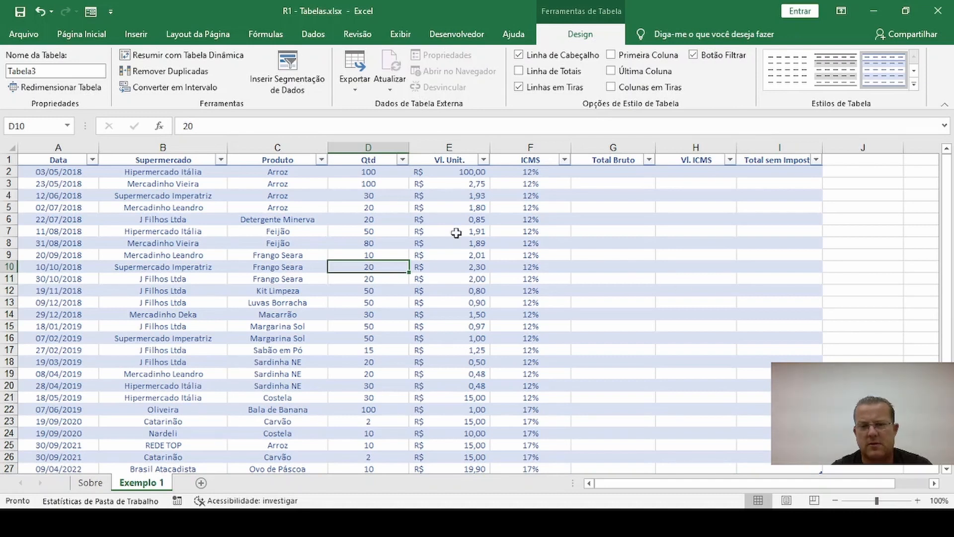
pyautogui.click(884, 264)
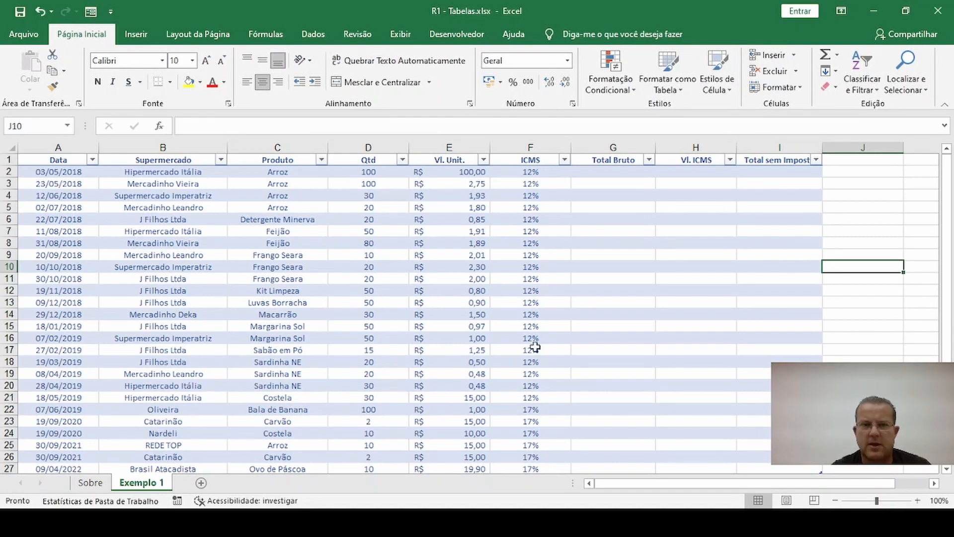
pyautogui.click(342, 263)
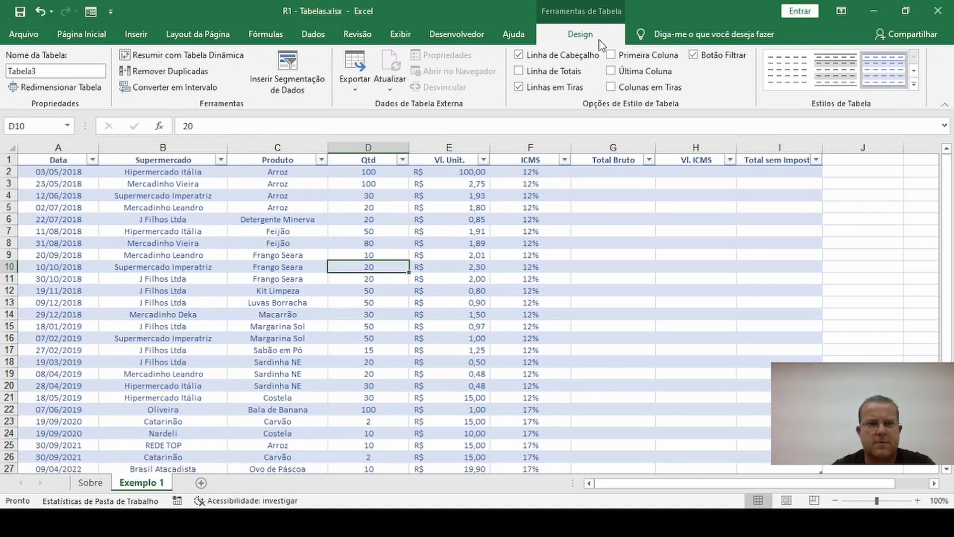
# Extend the table from its lower corner down to row 34, and undo the resize.
pyautogui.click(372, 291)
pyautogui.scroll(-3, 405, 297)
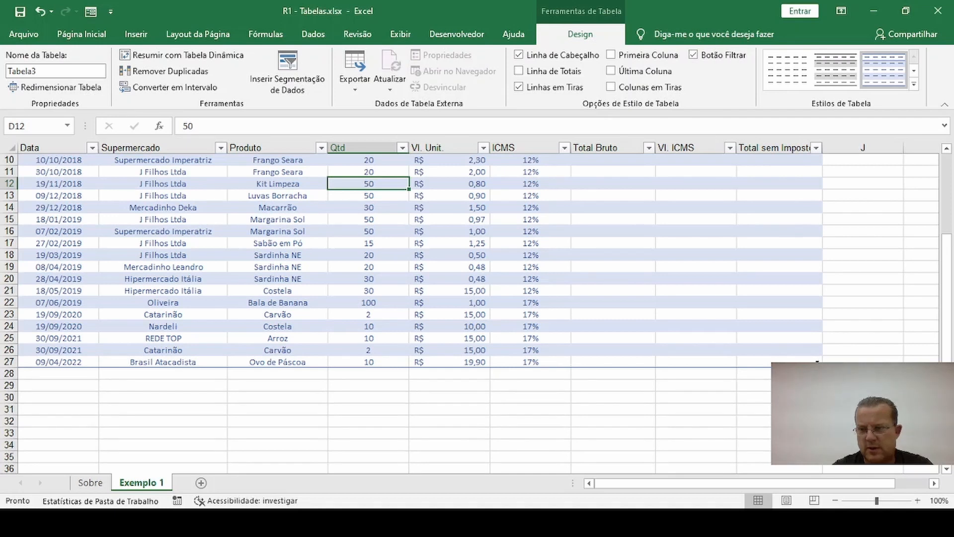
pyautogui.moveTo(822, 368); pyautogui.dragTo(822, 450)
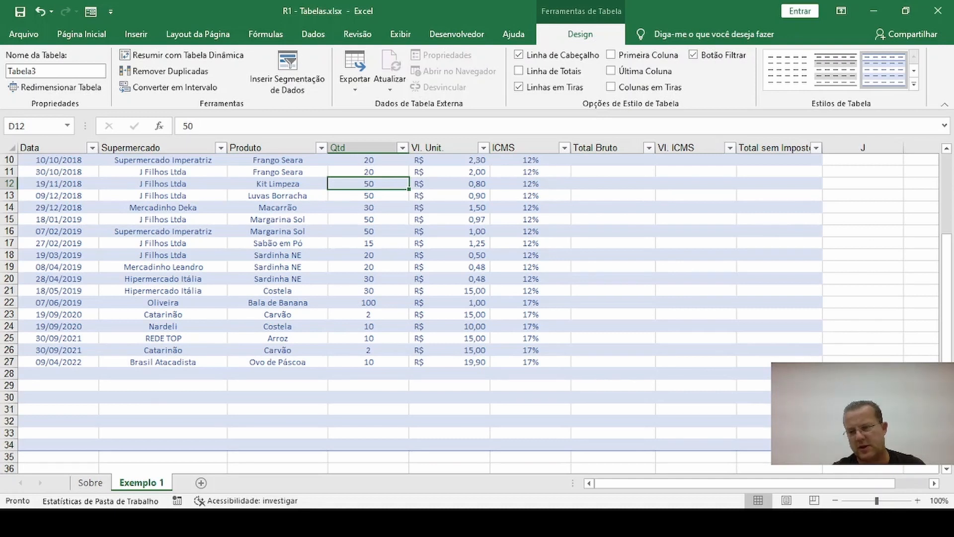
pyautogui.hotkey('ctrl', 'z')
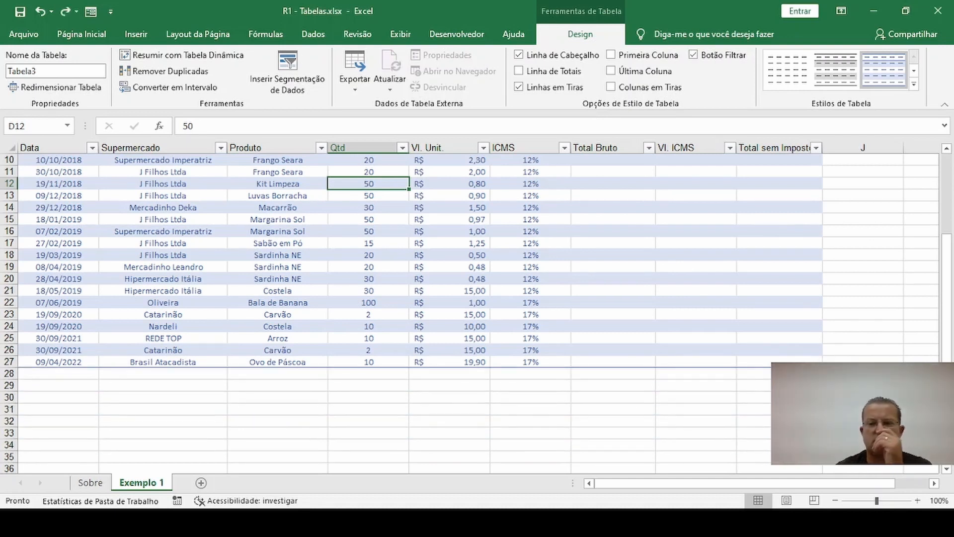
# From empty cell D30, select the whole table by its name Tabela3 and check the area it covers.
pyautogui.click(389, 401)
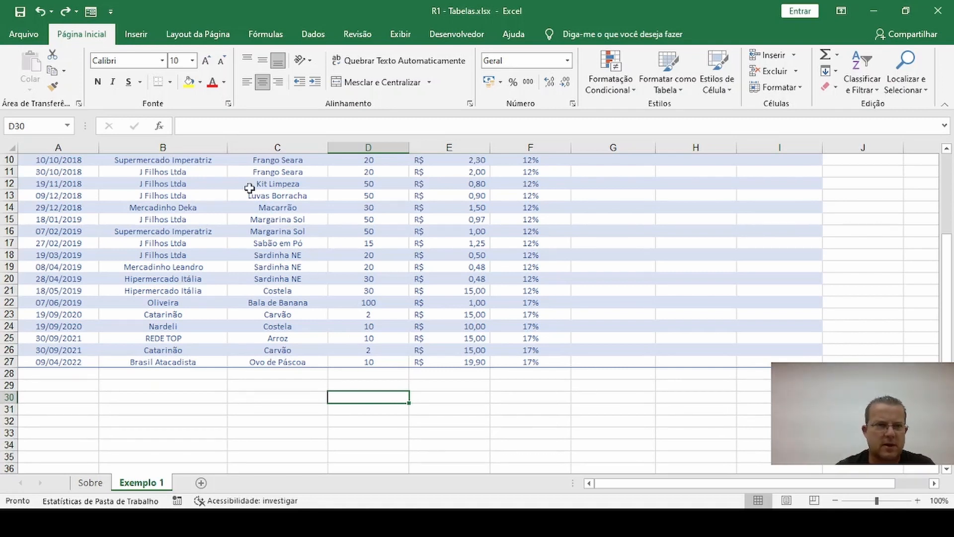
pyautogui.click(68, 127)
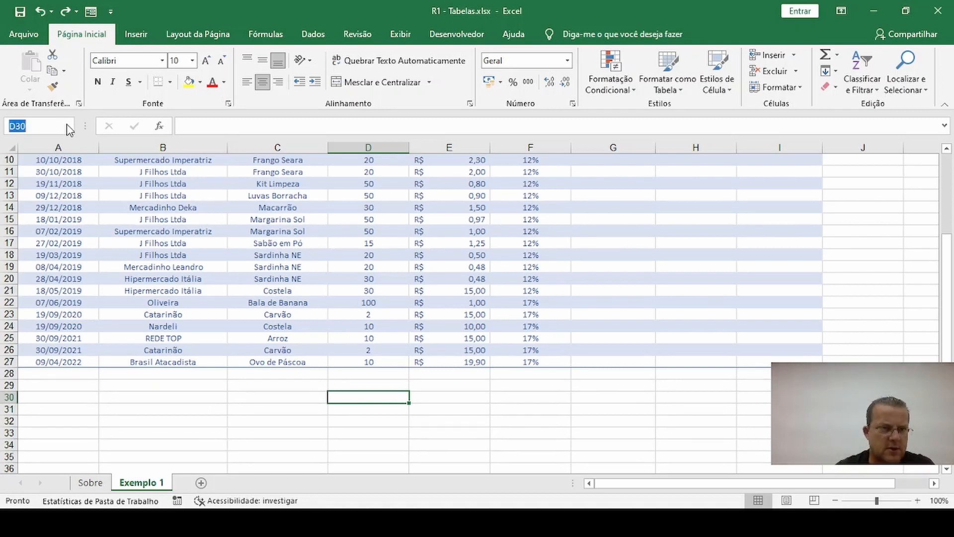
pyautogui.click(38, 144)
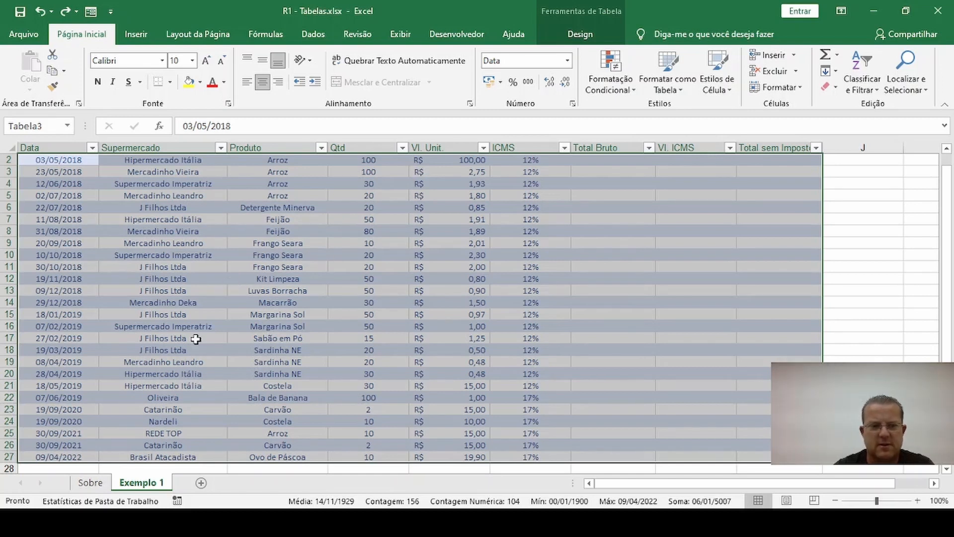
pyautogui.scroll(1, 195, 309)
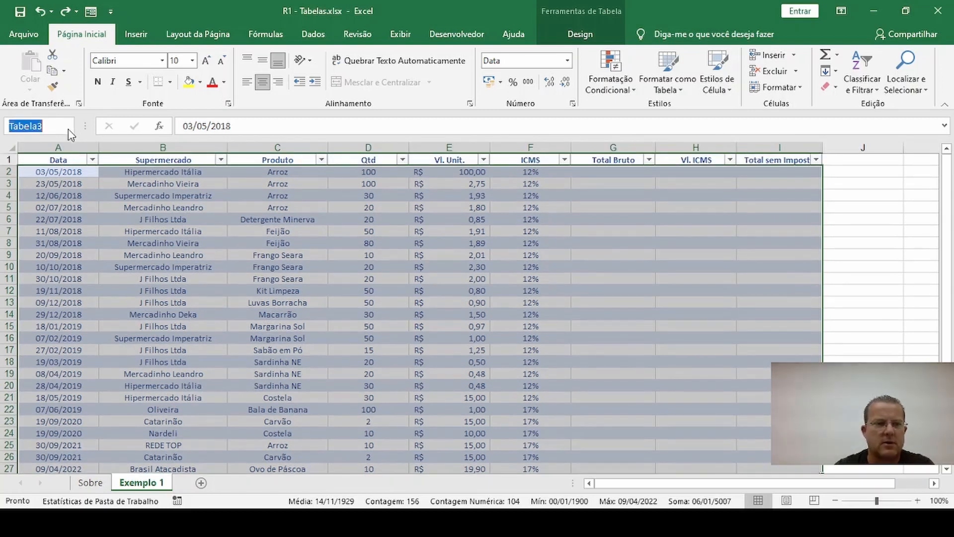
pyautogui.scroll(-1, 56, 144)
pyautogui.click(464, 273)
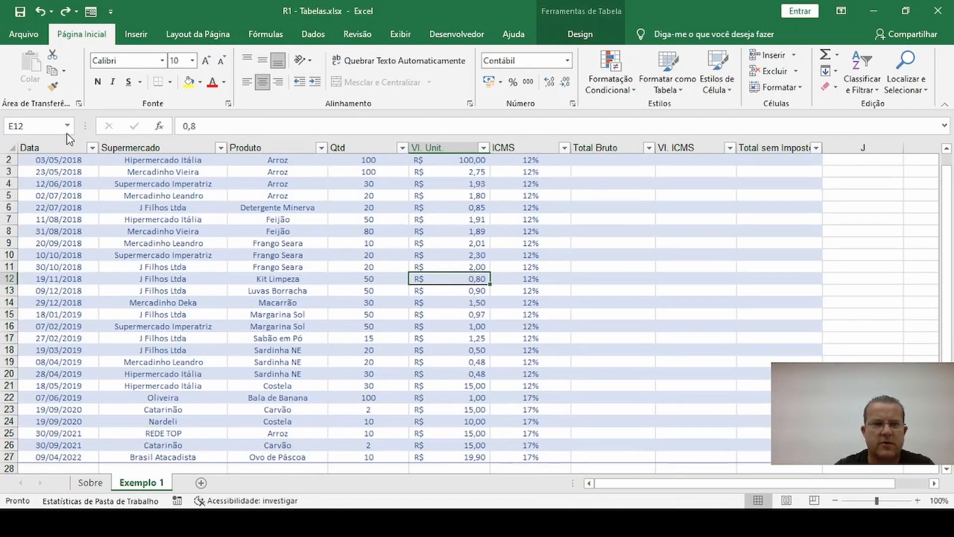
# Show the table design tools and look through the table from an empty Total Bruto cell down to the last record.
pyautogui.click(589, 26)
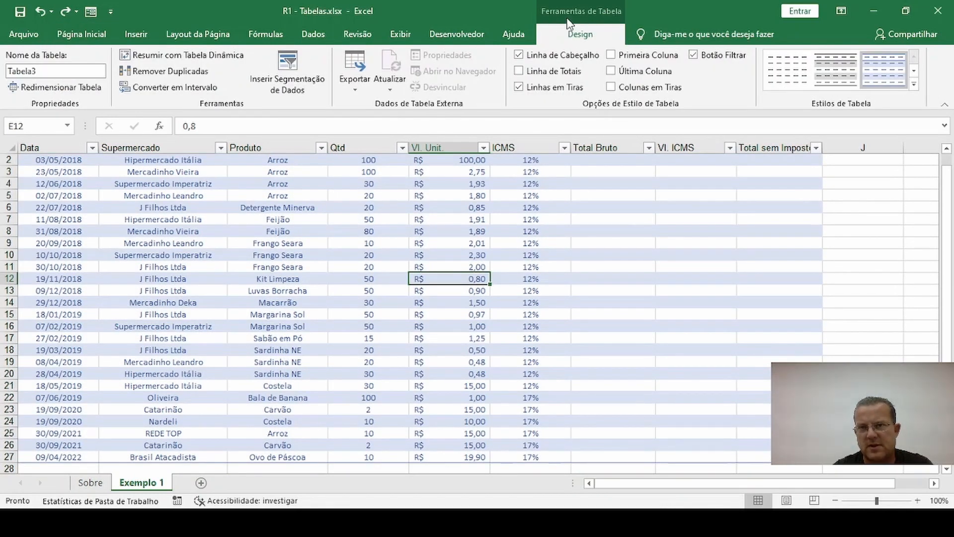
pyautogui.click(598, 219)
pyautogui.scroll(-1, 607, 248)
pyautogui.scroll(-2, 606, 248)
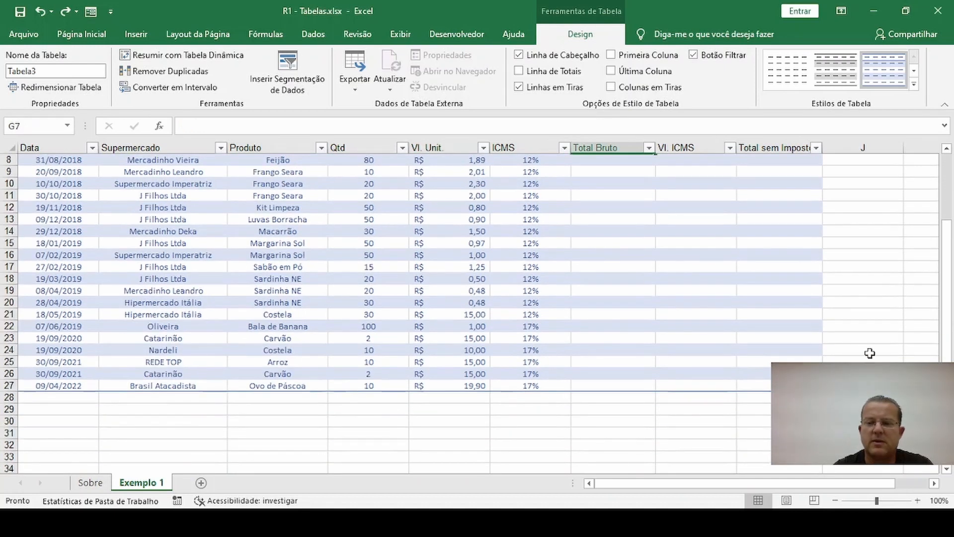
pyautogui.scroll(3, 660, 320)
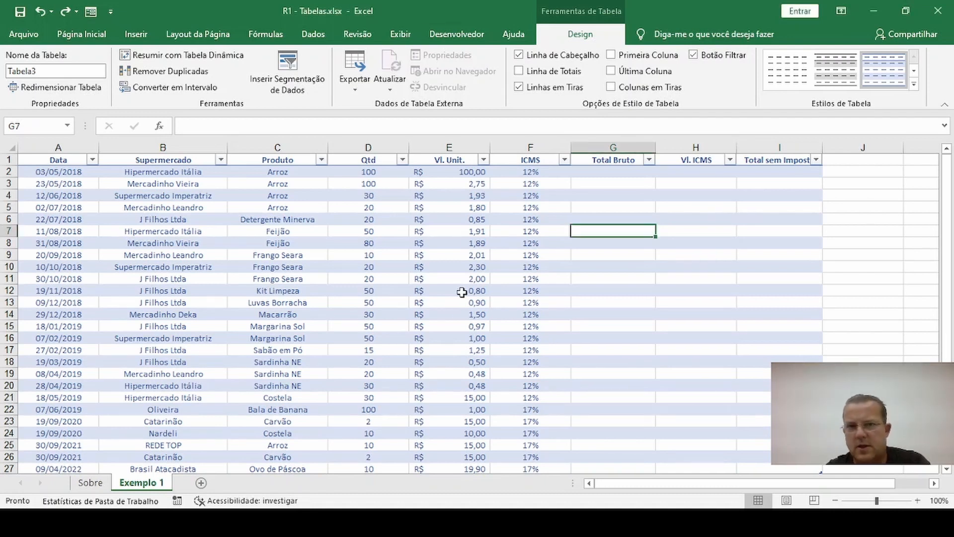
# Rename the table as Tab_Supermercados and return the selection to a Vl. Unit. cell.
pyautogui.click(370, 242)
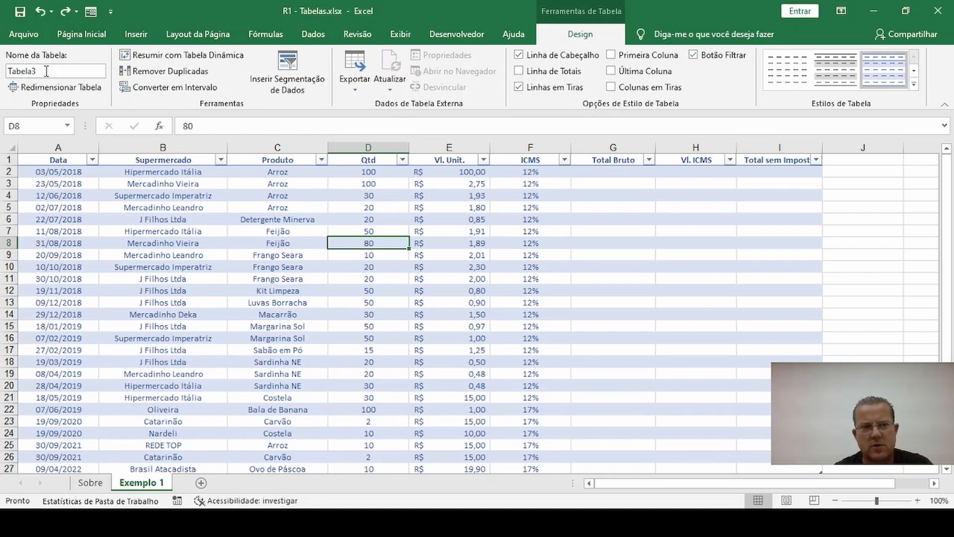
pyautogui.click(67, 74)
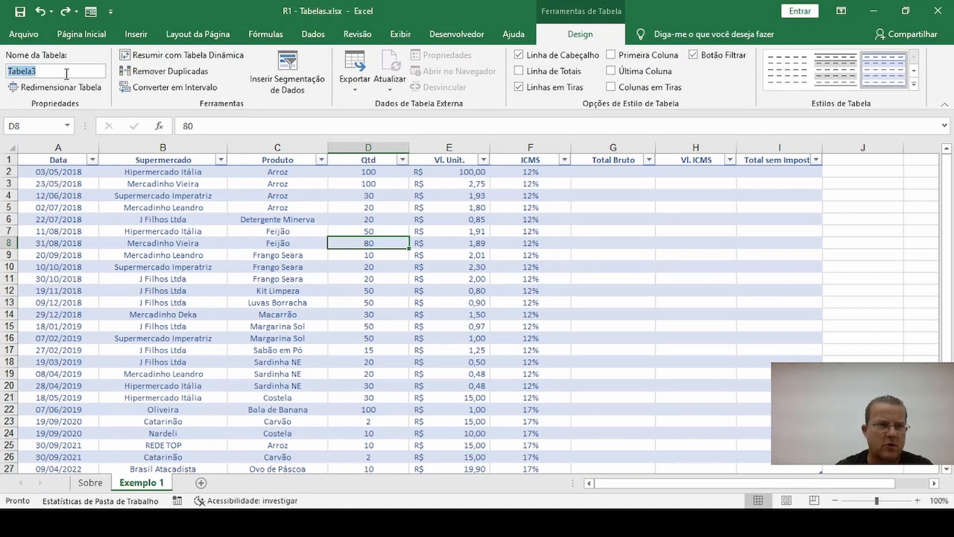
pyautogui.write('t')
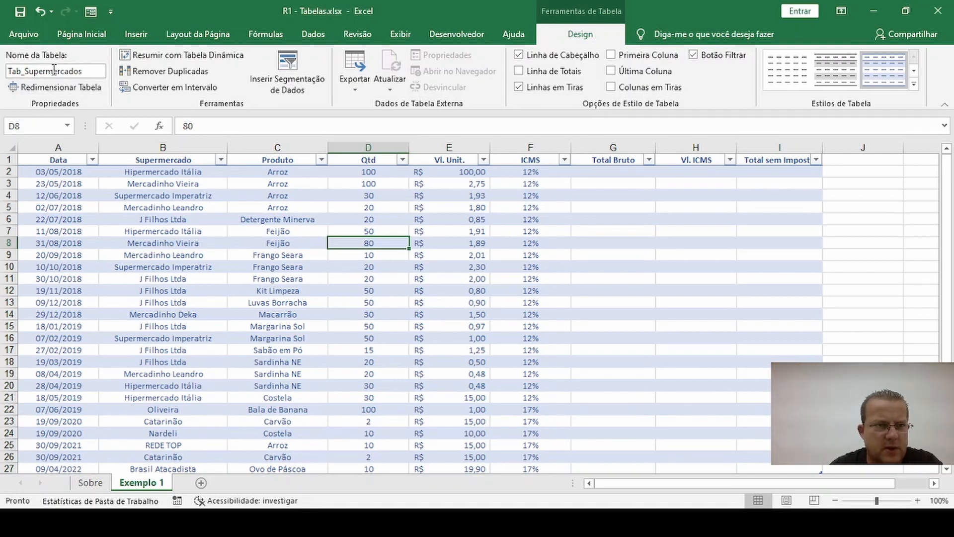
pyautogui.click(94, 71)
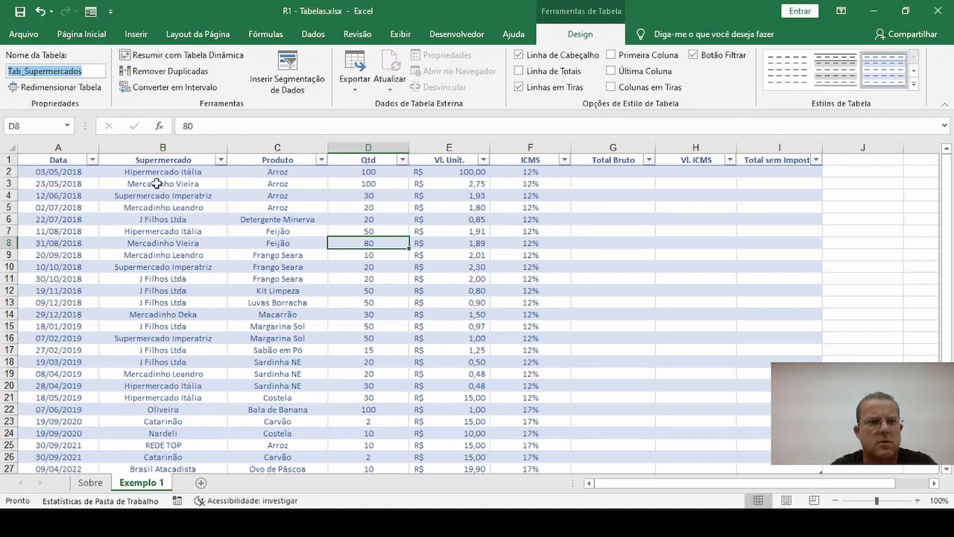
pyautogui.click(536, 222)
pyautogui.click(449, 290)
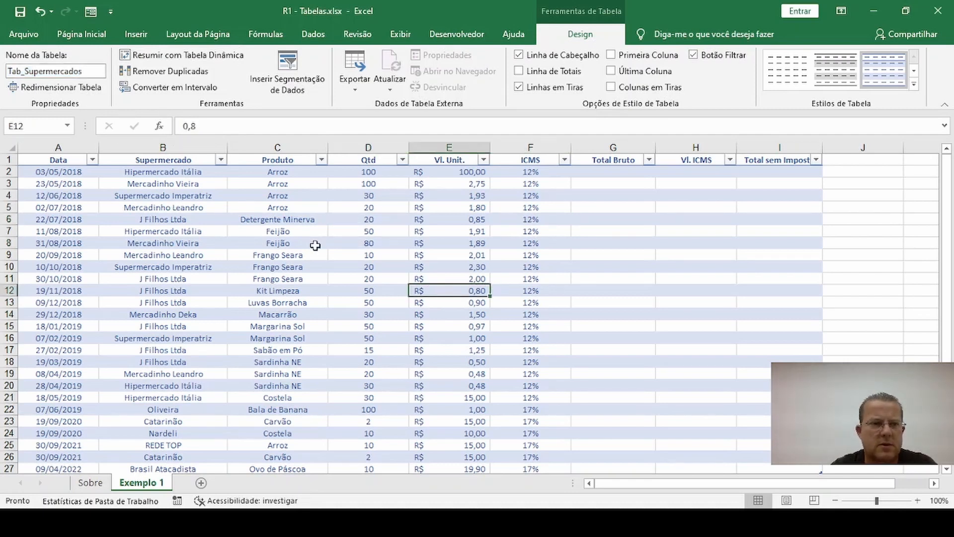
# Add two blank worksheets to the workbook.
pyautogui.click(69, 128)
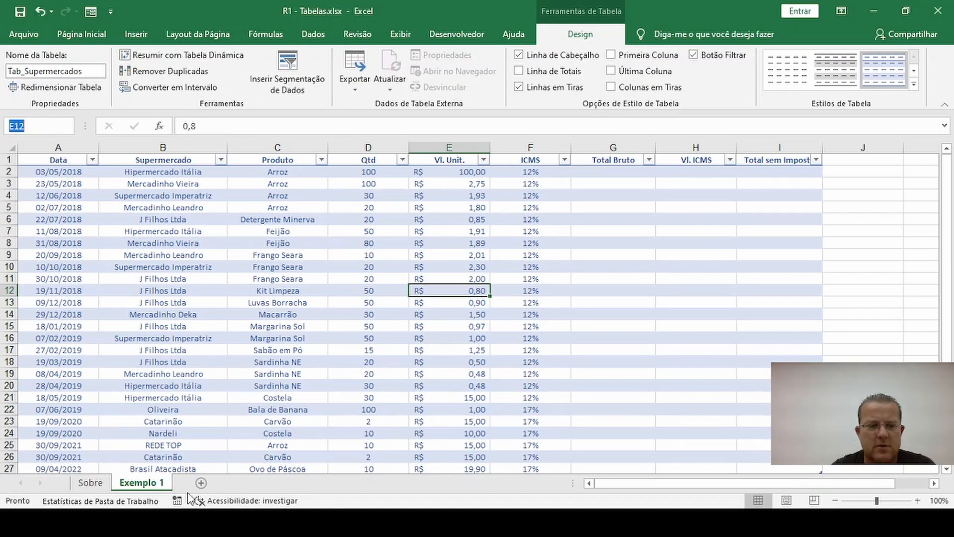
pyautogui.click(201, 482)
pyautogui.click(255, 482)
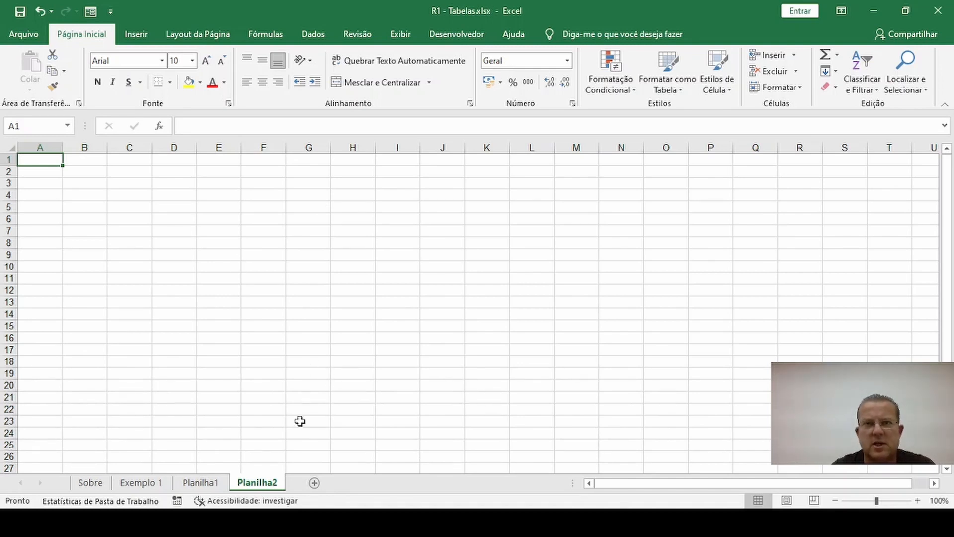
# From the blank Planilha2 sheet, jump to the Exemplo 1 table by its name Tab_Supermercados, and select a Frango Seara cell.
pyautogui.click(141, 485)
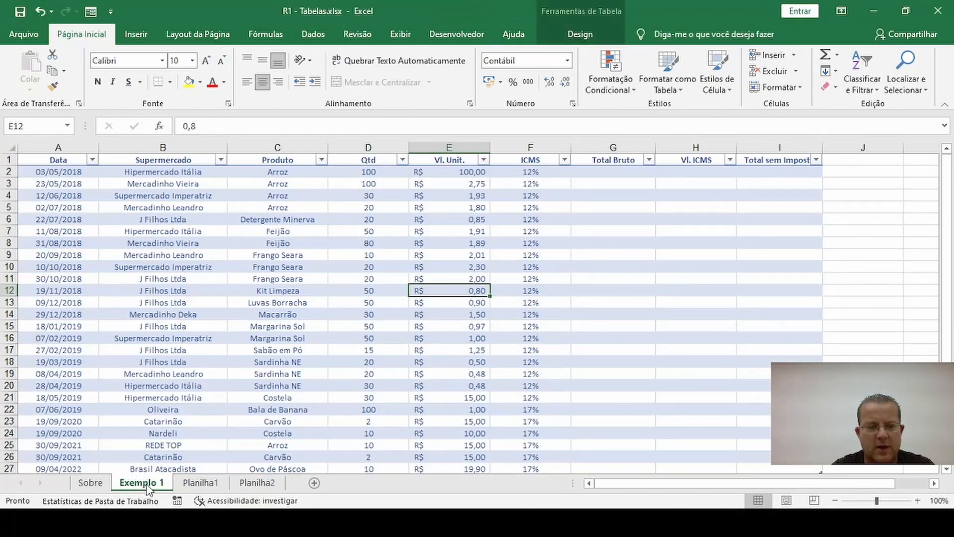
pyautogui.click(257, 485)
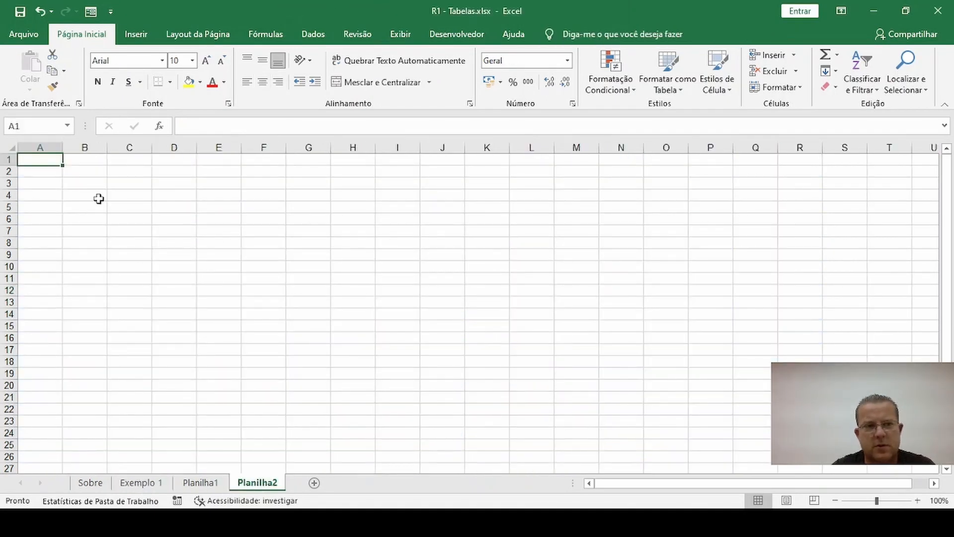
pyautogui.click(69, 130)
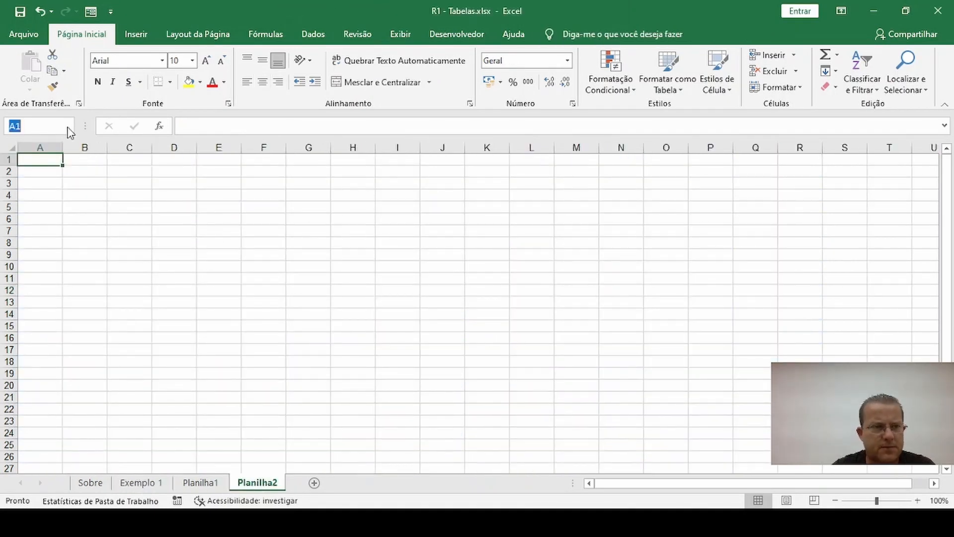
pyautogui.click(58, 151)
pyautogui.click(323, 271)
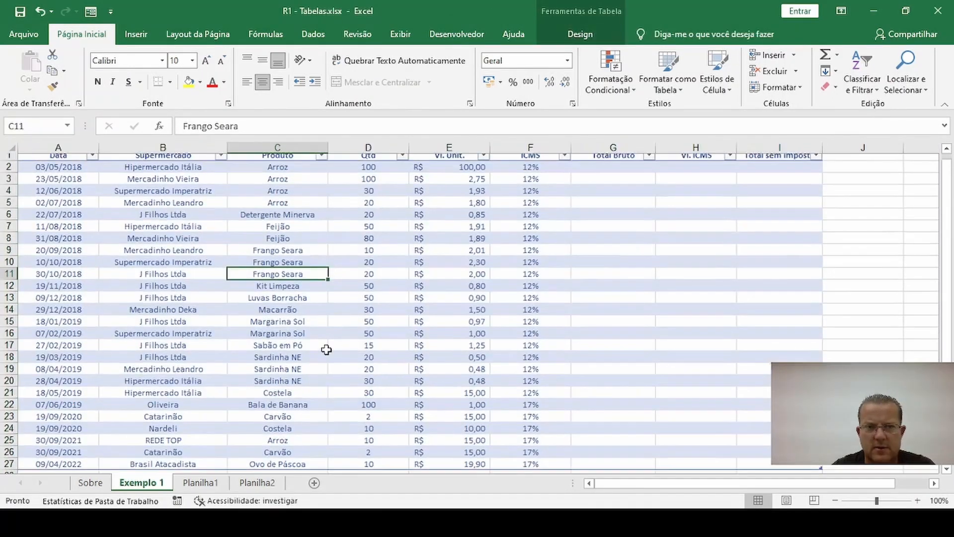
pyautogui.scroll(1, 326, 350)
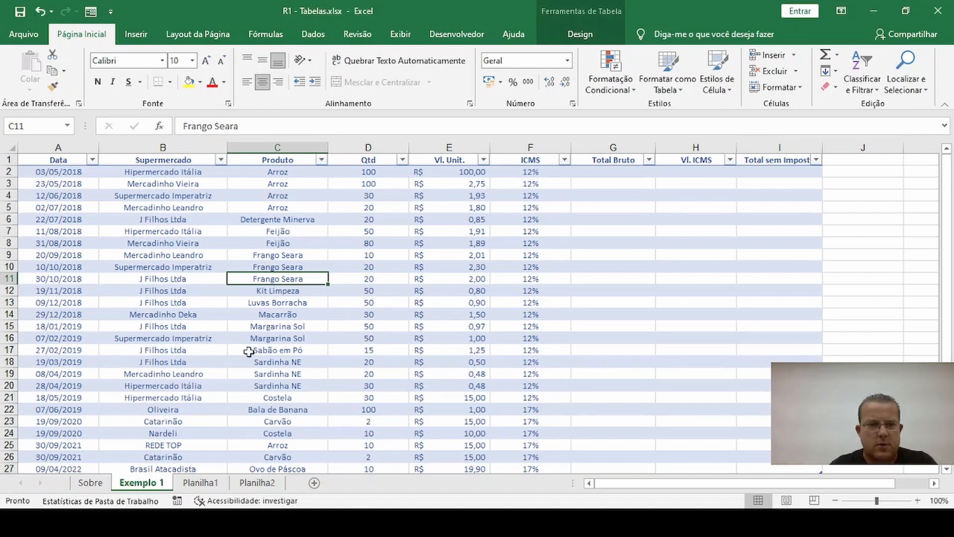
# Move the selection through several table cells to the Feijão product in row 8, and show the table design tools.
pyautogui.click(301, 219)
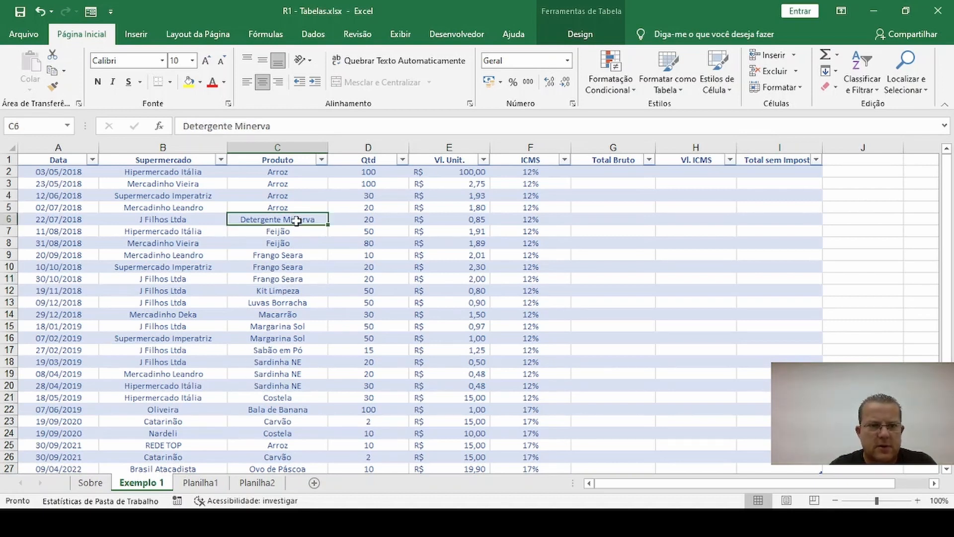
pyautogui.click(421, 267)
pyautogui.press('Down')
pyautogui.press('Down')
pyautogui.press('Down')
pyautogui.press('Down')
pyautogui.press('Down')
pyautogui.press('Down')
pyautogui.press('Down')
pyautogui.click(305, 366)
pyautogui.click(264, 246)
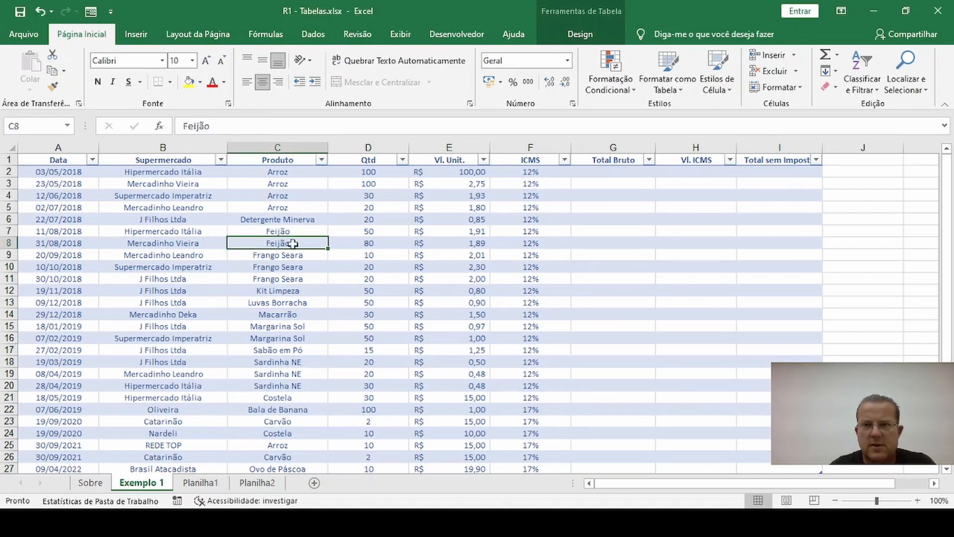
pyautogui.click(582, 39)
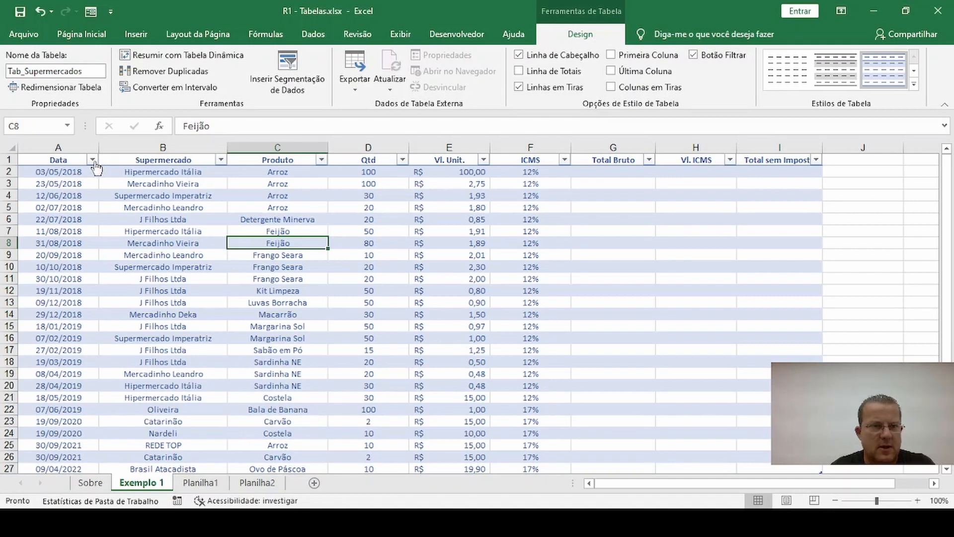
# Filter the Supermercado column to Hipermercado Itália and Catarinão, and remove the filter.
pyautogui.click(222, 159)
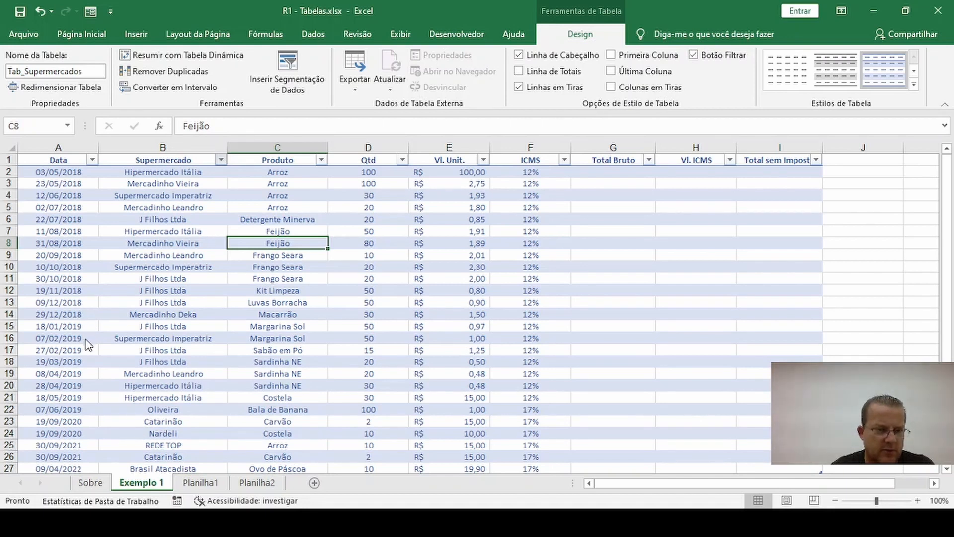
pyautogui.click(144, 442)
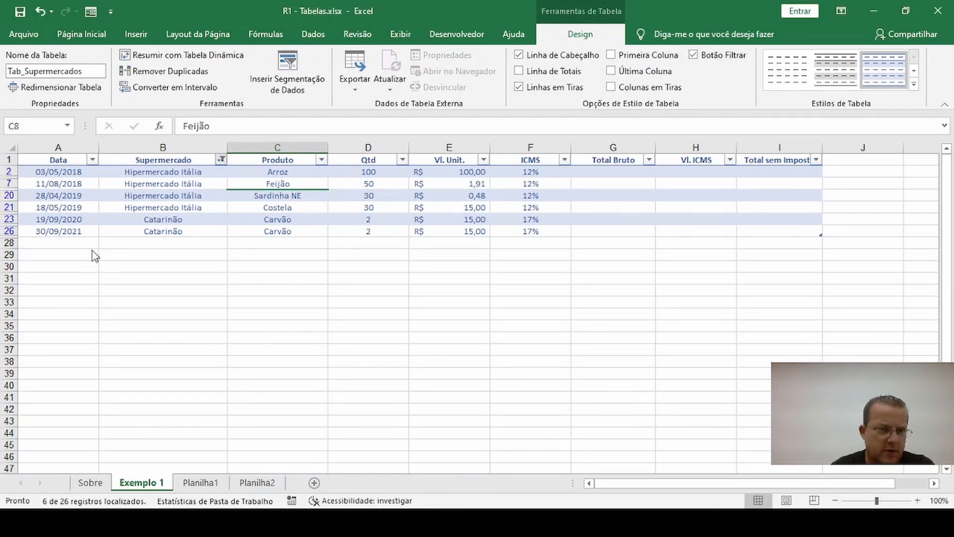
pyautogui.hotkey('ctrl', 'z')
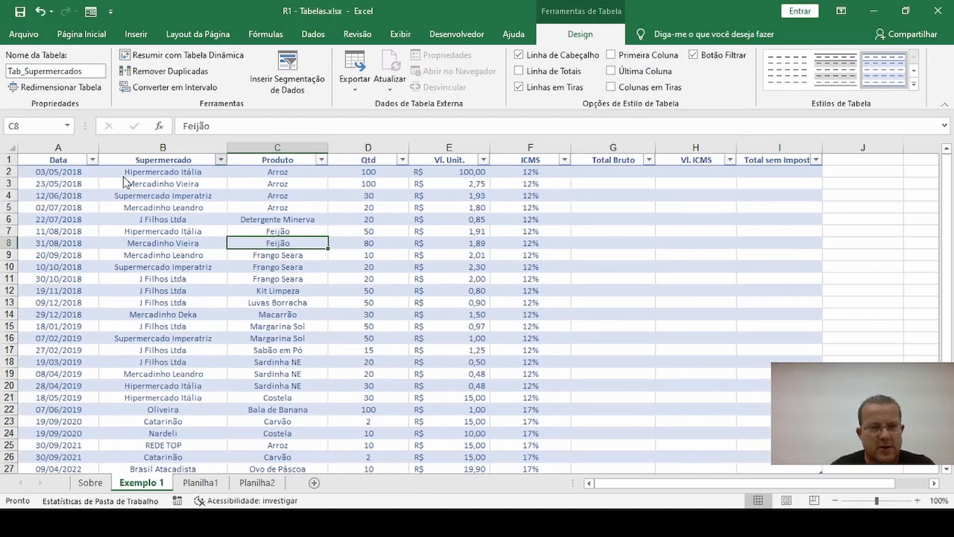
# Sort the table by Supermercado from A to Z, from Z to A, and back from A to Z.
pyautogui.hotkey('ctrl', 'y')
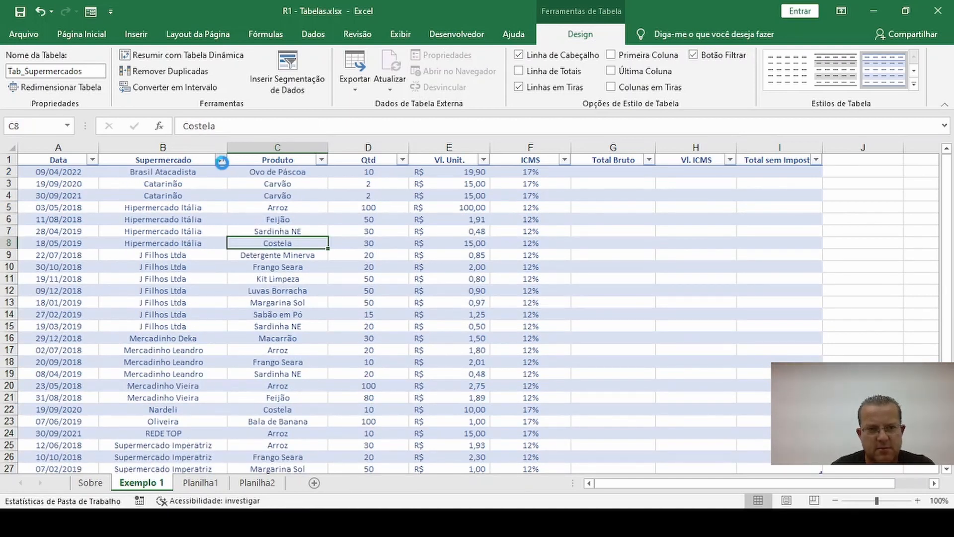
pyautogui.hotkey('ctrl', 'y')
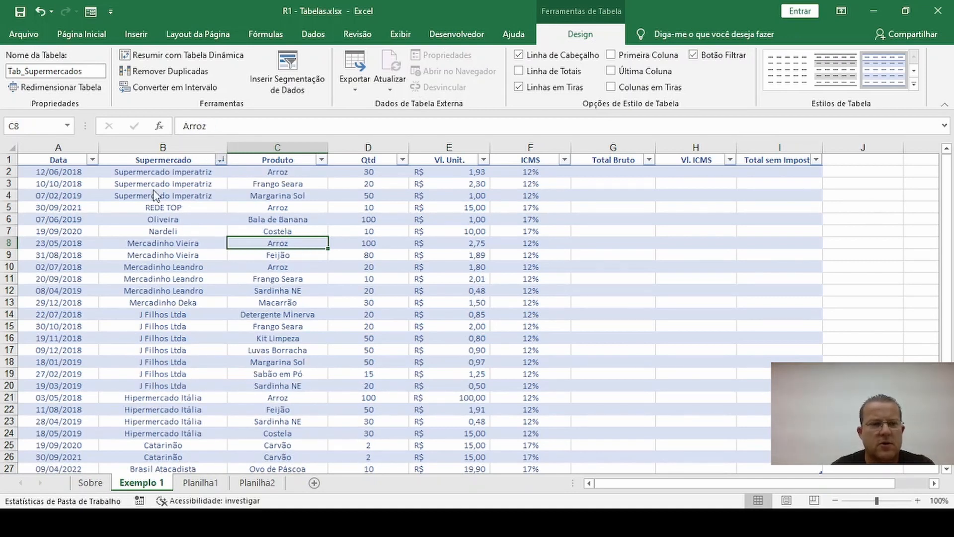
pyautogui.hotkey('ctrl', 'z')
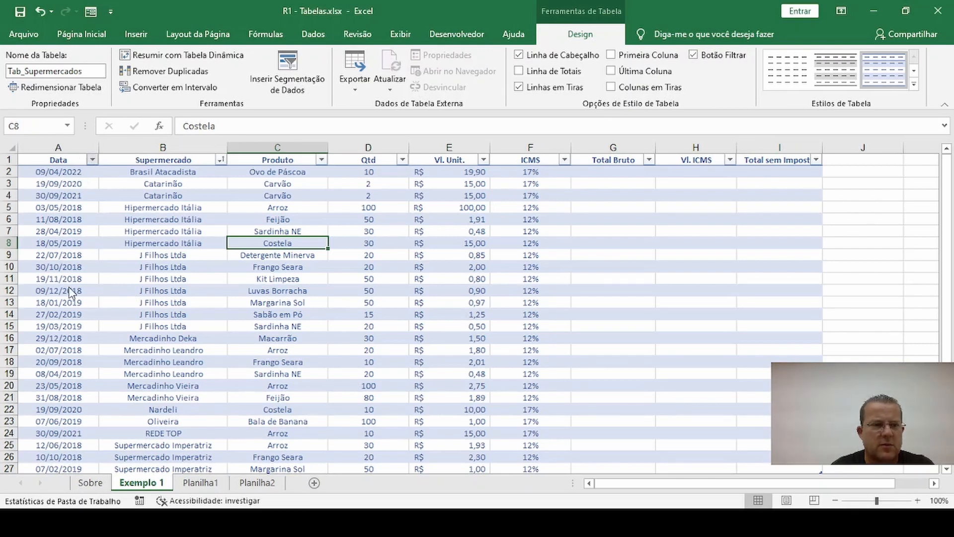
# Sort the table by Data from oldest to newest and check the records down to the end.
pyautogui.hotkey('ctrl', 'z')
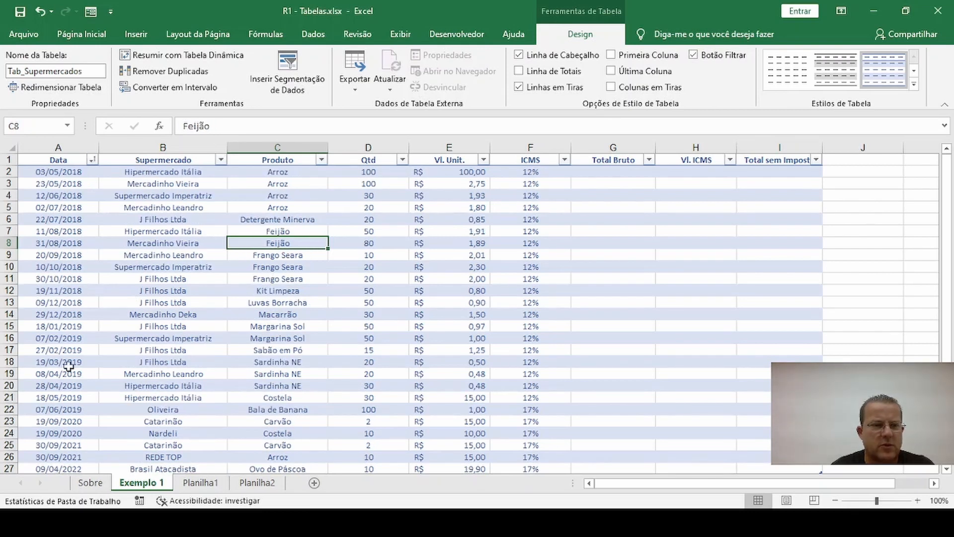
pyautogui.scroll(-5, 69, 367)
pyautogui.scroll(5, 176, 390)
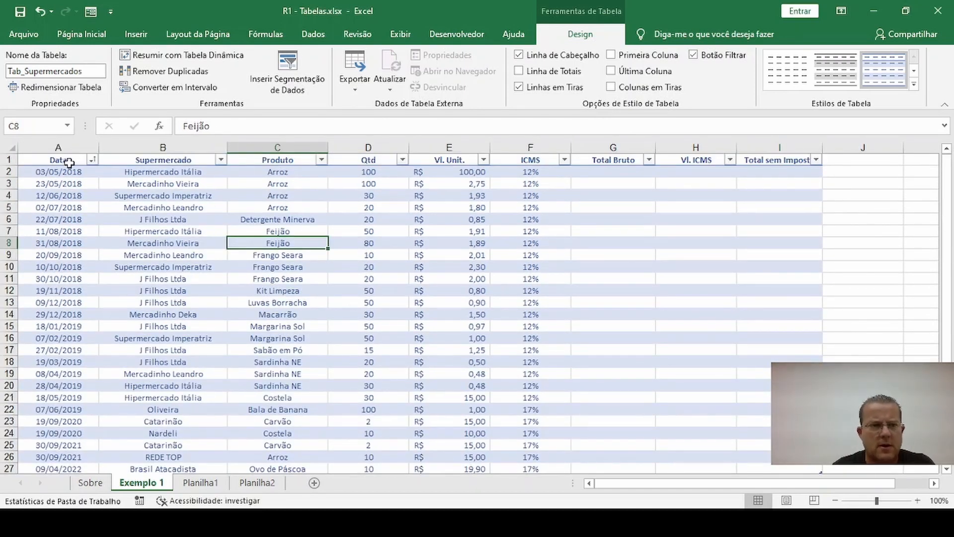
# Filter Supermercado to J Filhos Ltda and Produto to Luvas Borracha, and clear both filters.
pyautogui.click(322, 160)
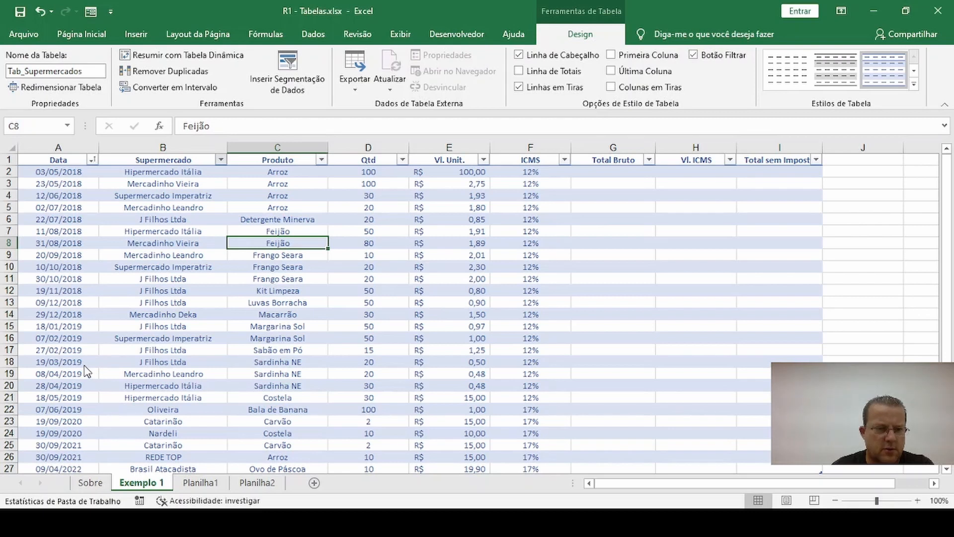
pyautogui.click(152, 452)
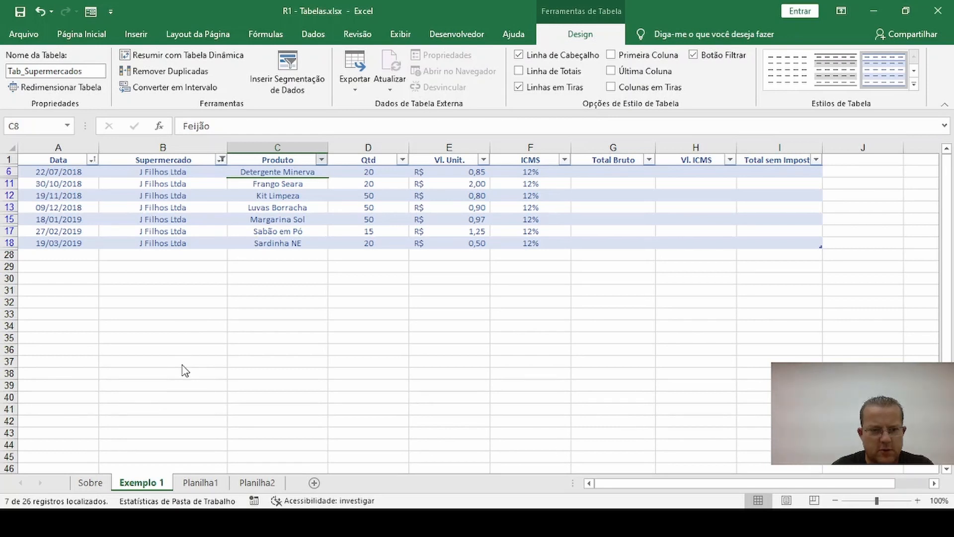
pyautogui.click(245, 452)
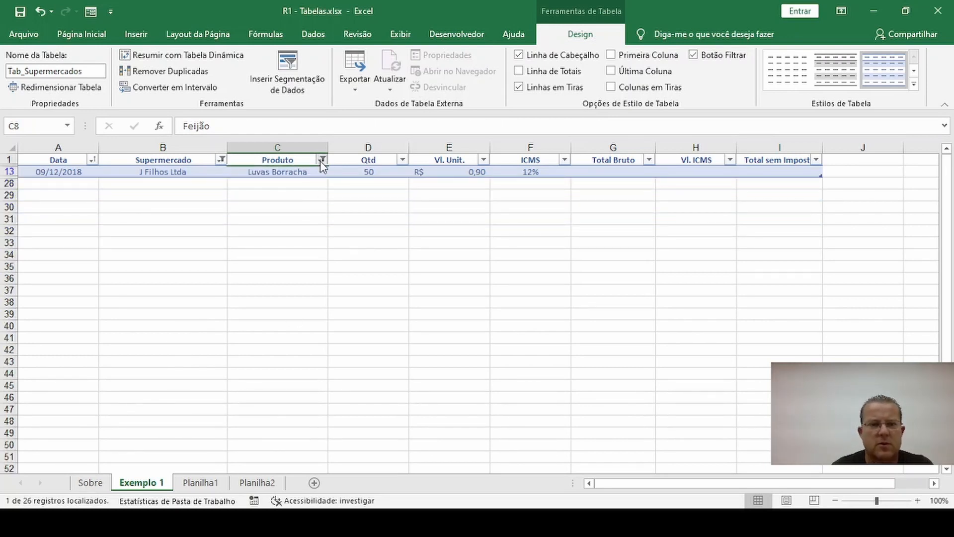
pyautogui.hotkey('ctrl', 'z')
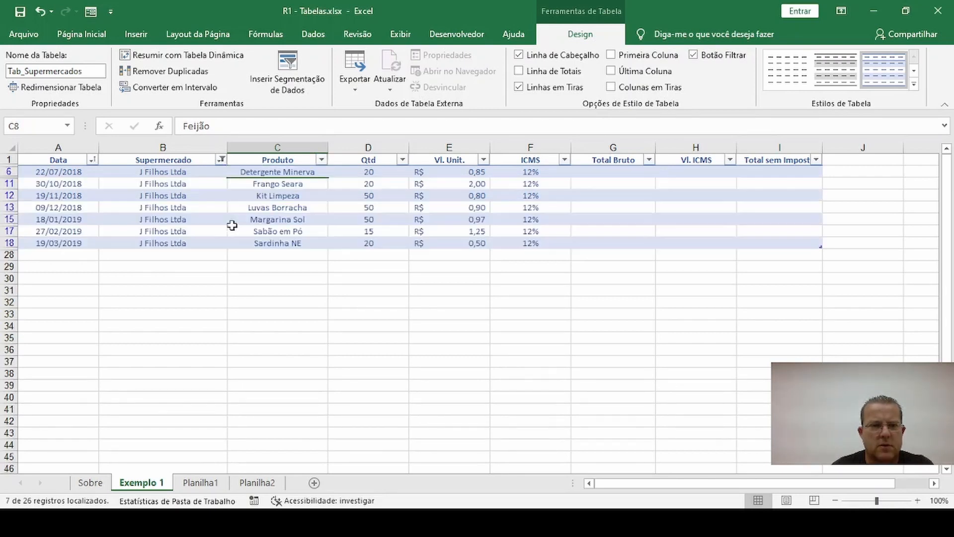
pyautogui.hotkey('ctrl', 'z')
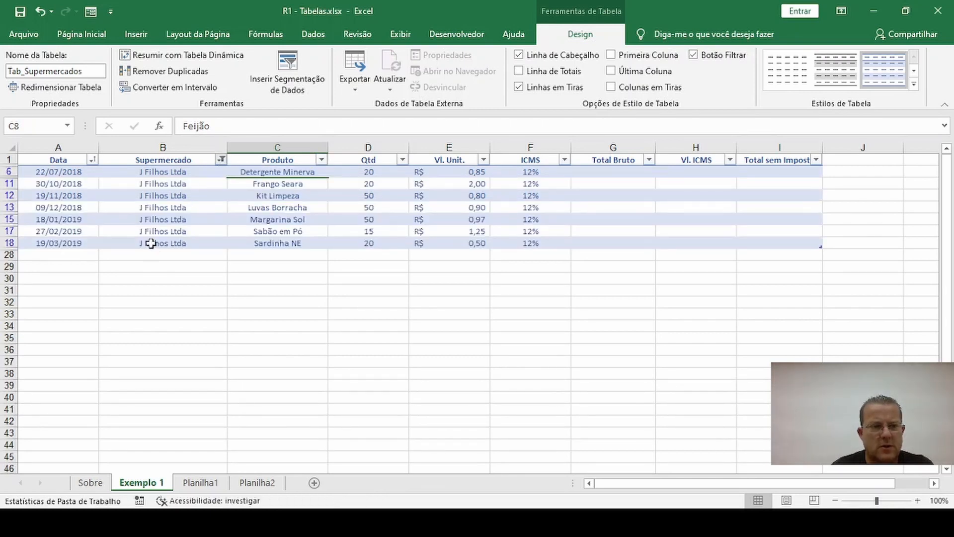
pyautogui.click(395, 232)
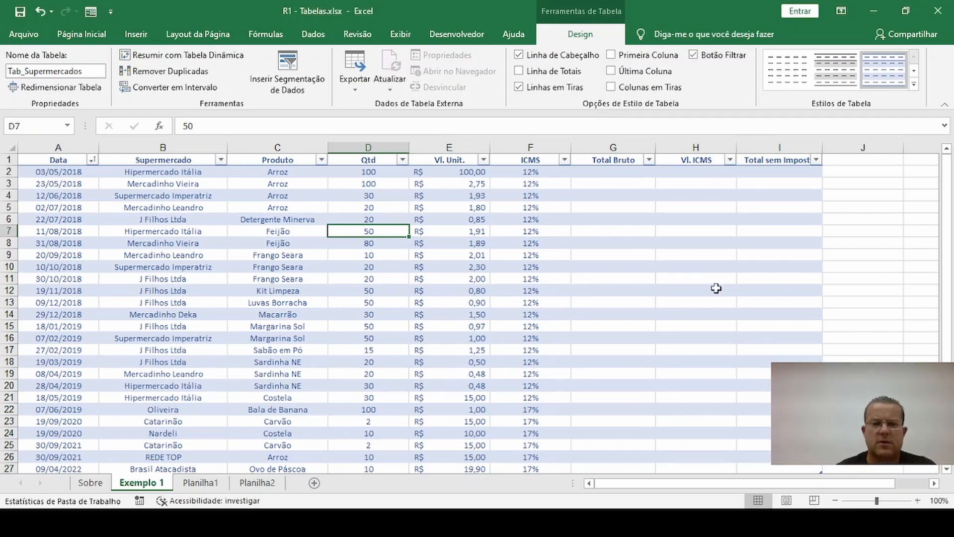
# Select empty cell J14 outside the table and examine the column headings down to the last record.
pyautogui.click(888, 312)
pyautogui.scroll(-8, 894, 338)
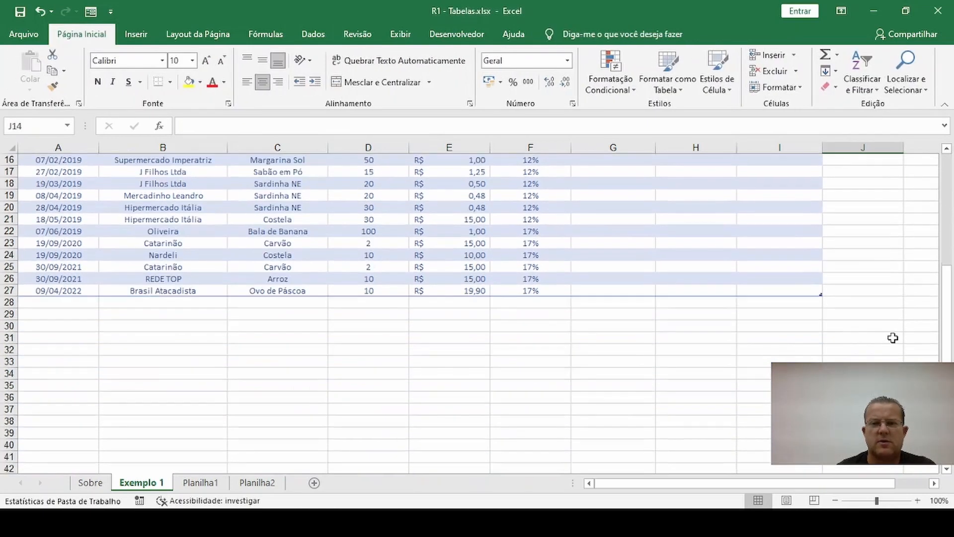
pyautogui.scroll(2, 666, 349)
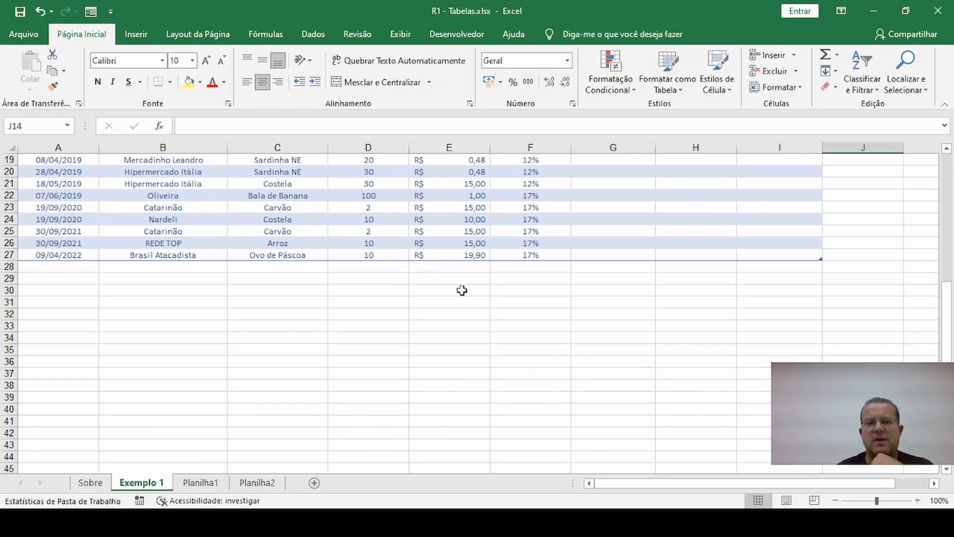
# From Qtd cell D23 inside the table, filter Supermercado to Catarinão, and remove the filter.
pyautogui.click(406, 207)
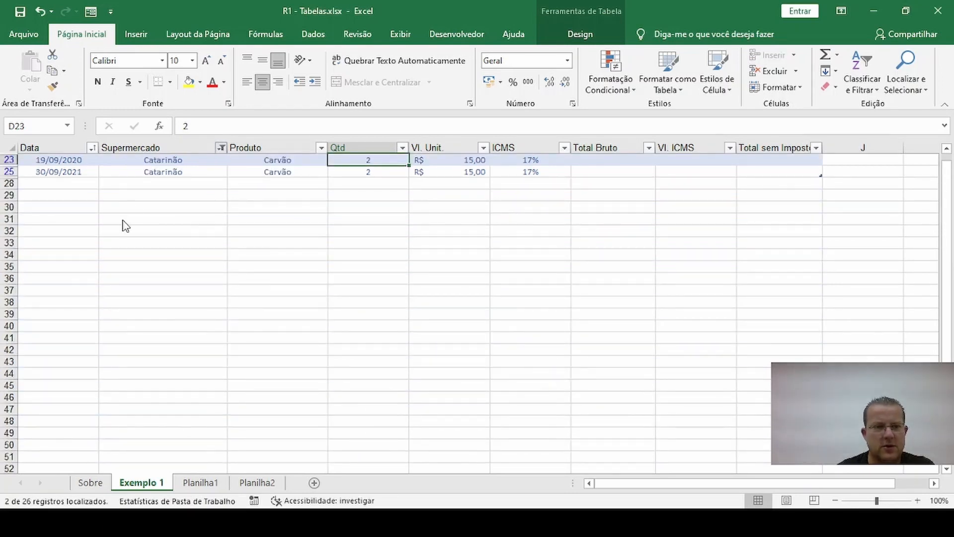
pyautogui.hotkey('ctrl', 'z')
pyautogui.scroll(3, 440, 196)
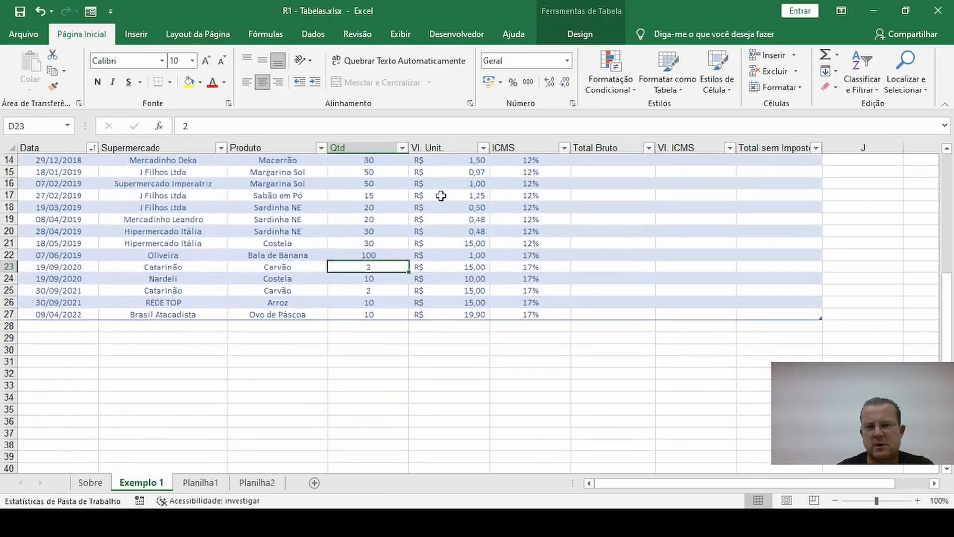
# Select Vl. Unit. cell E18 inside the table and examine how the column headings appear down to the last record.
pyautogui.scroll(4, 439, 223)
pyautogui.click(440, 363)
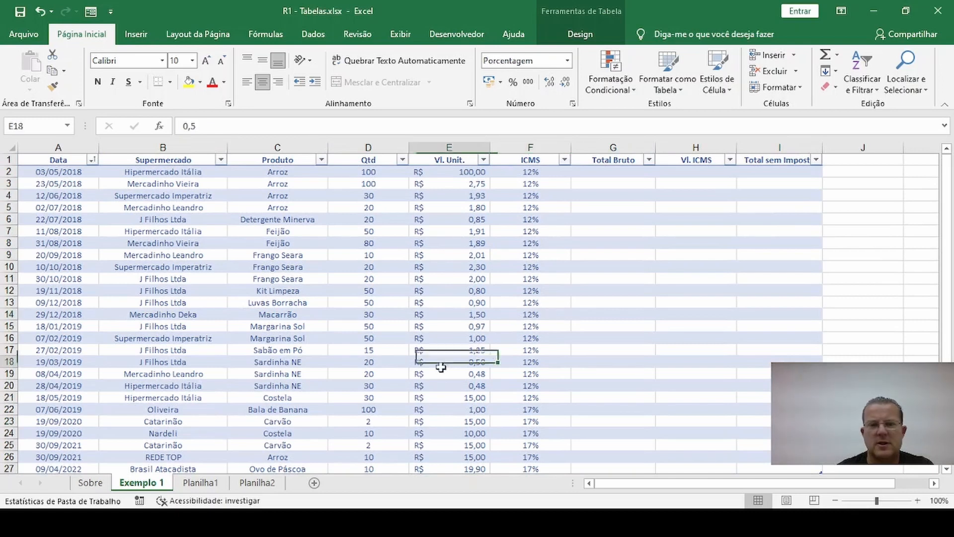
pyautogui.scroll(-3, 447, 287)
pyautogui.scroll(-2, 461, 311)
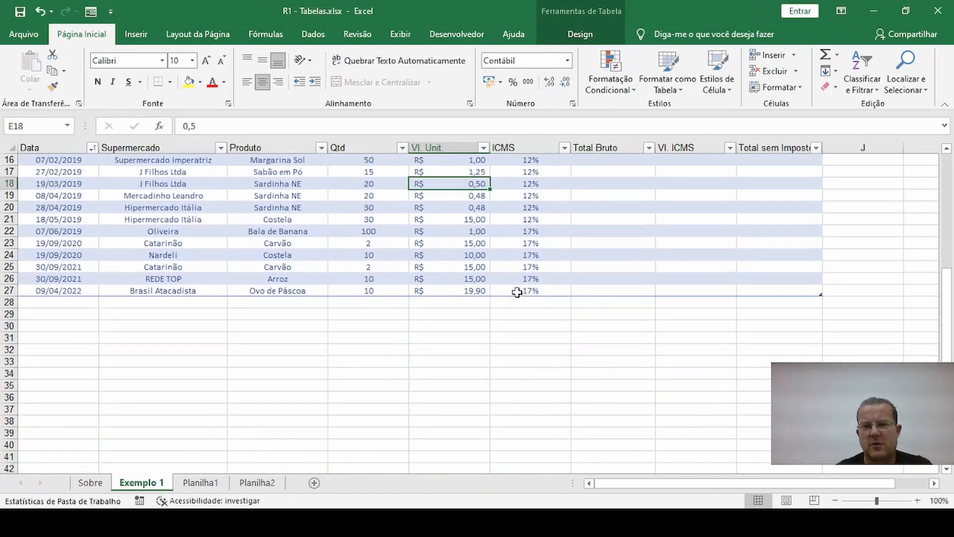
# Select empty cells G30 and E28 below the table and examine the column headings across the records.
pyautogui.click(580, 326)
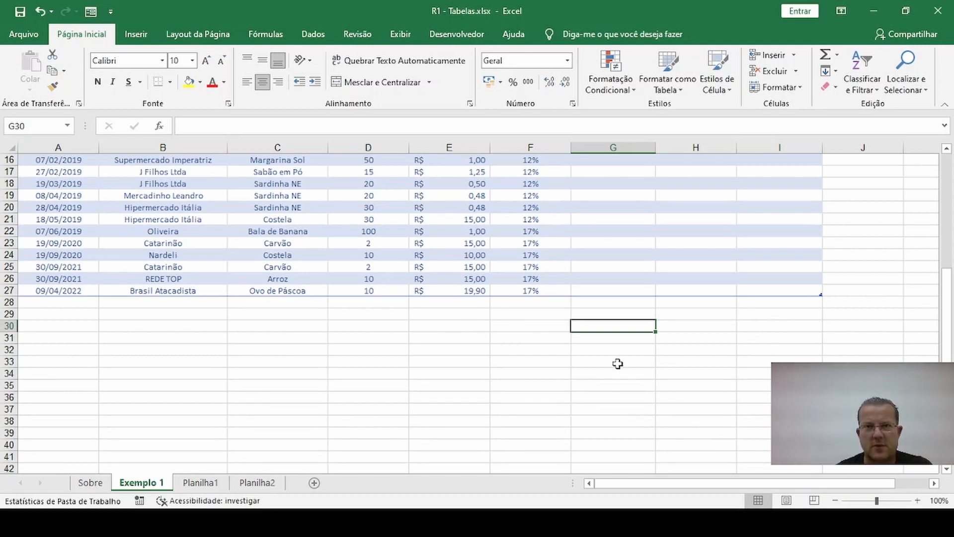
pyautogui.scroll(5, 527, 328)
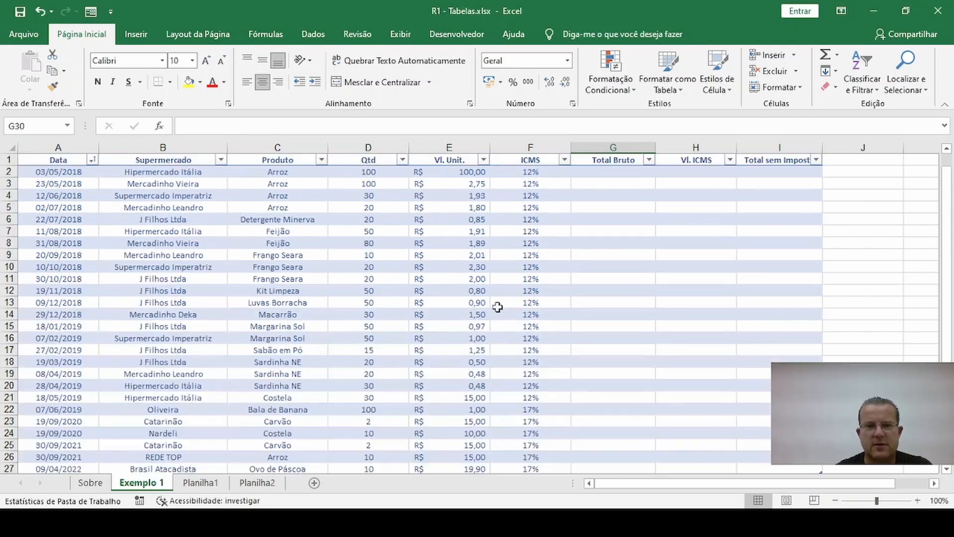
pyautogui.scroll(-5, 469, 293)
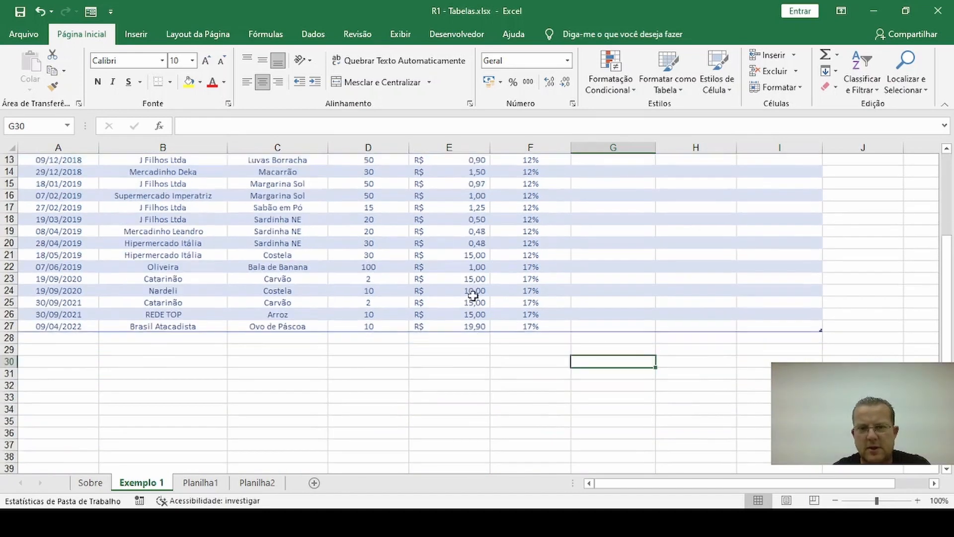
pyautogui.click(467, 302)
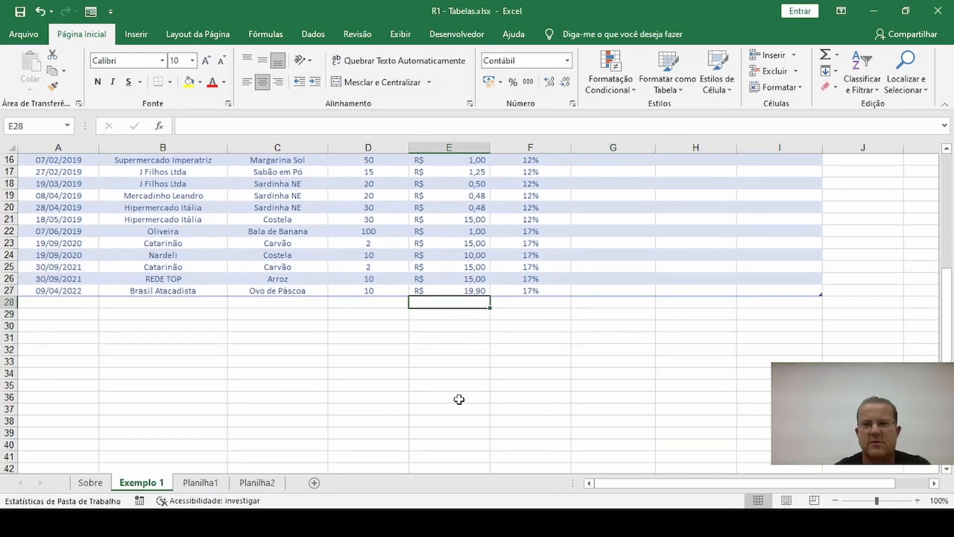
# Select Vl. Unit. cells E17 and E21 inside the table and examine the column headings up to the first record.
pyautogui.click(453, 174)
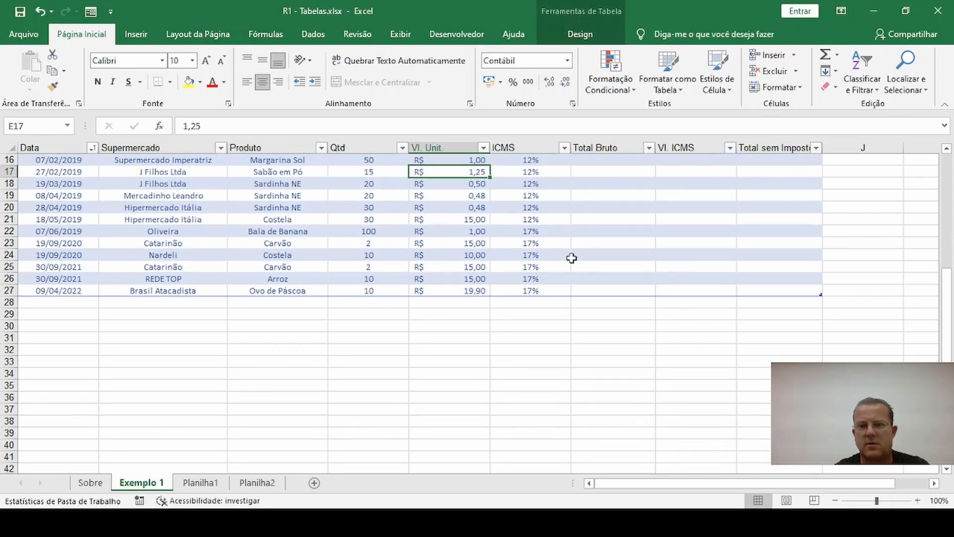
pyautogui.click(450, 219)
pyautogui.scroll(5, 532, 213)
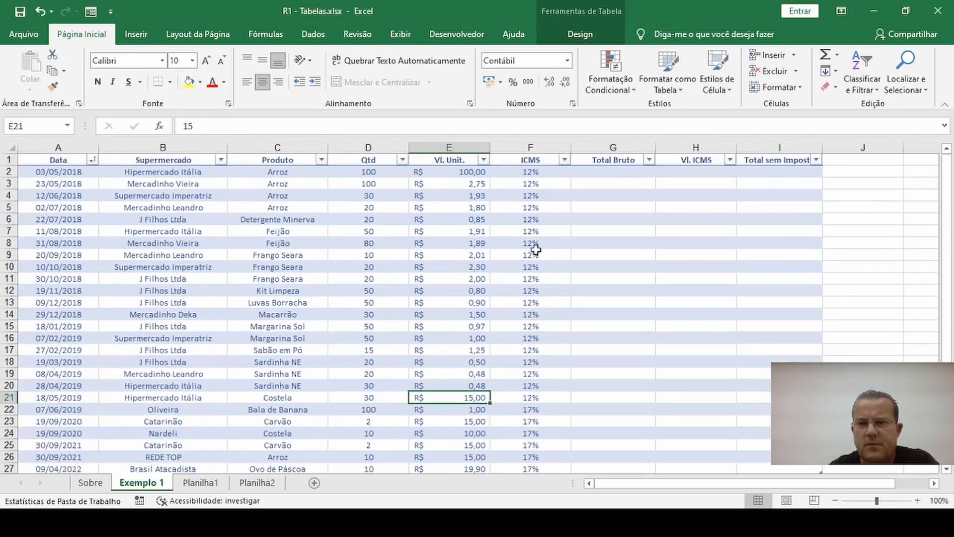
# Preview alternative table styles on the supermarket table, starting from cell E8, and return to the data.
pyautogui.click(474, 241)
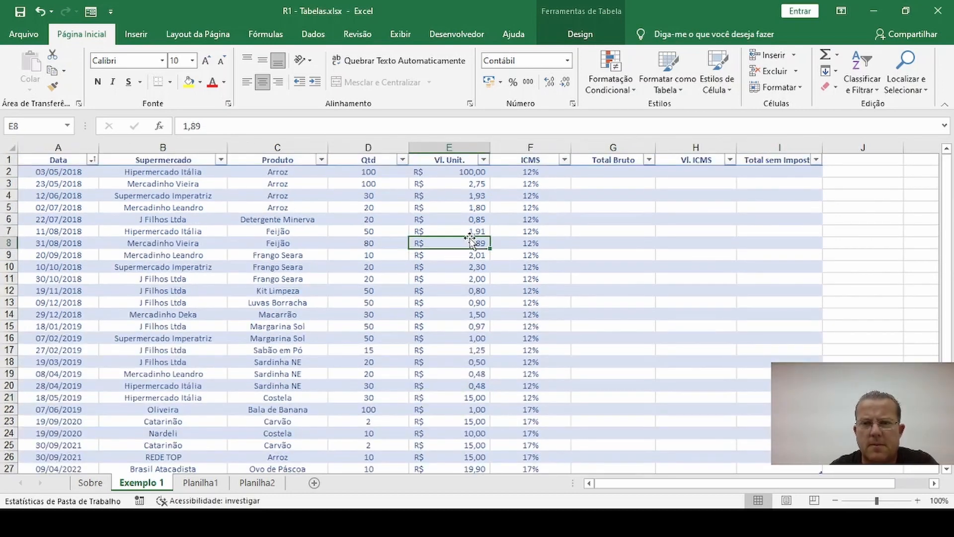
pyautogui.click(584, 40)
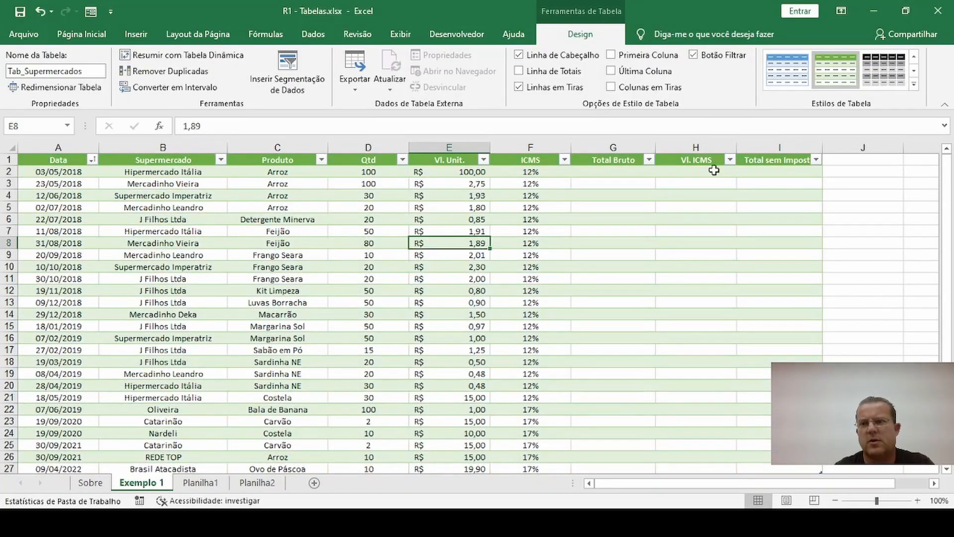
pyautogui.click(914, 86)
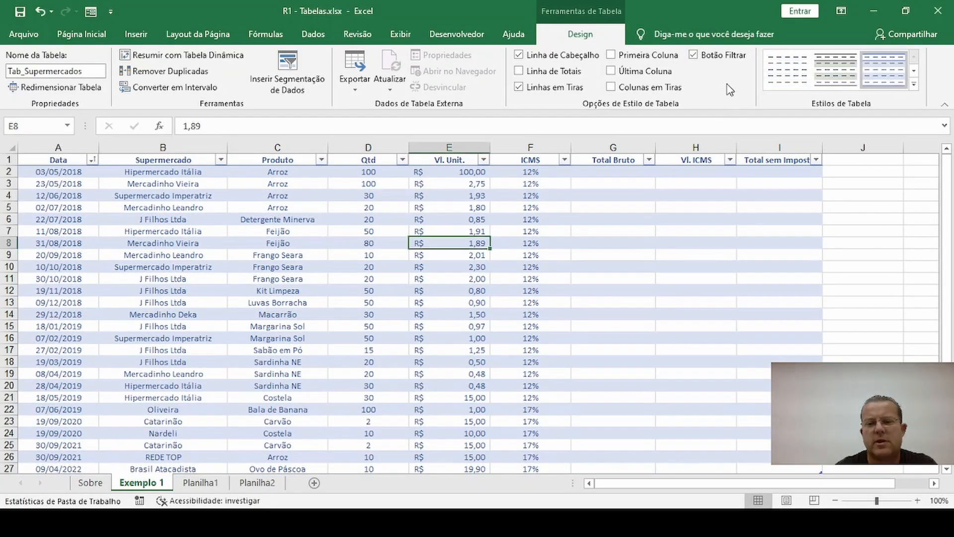
pyautogui.click(393, 311)
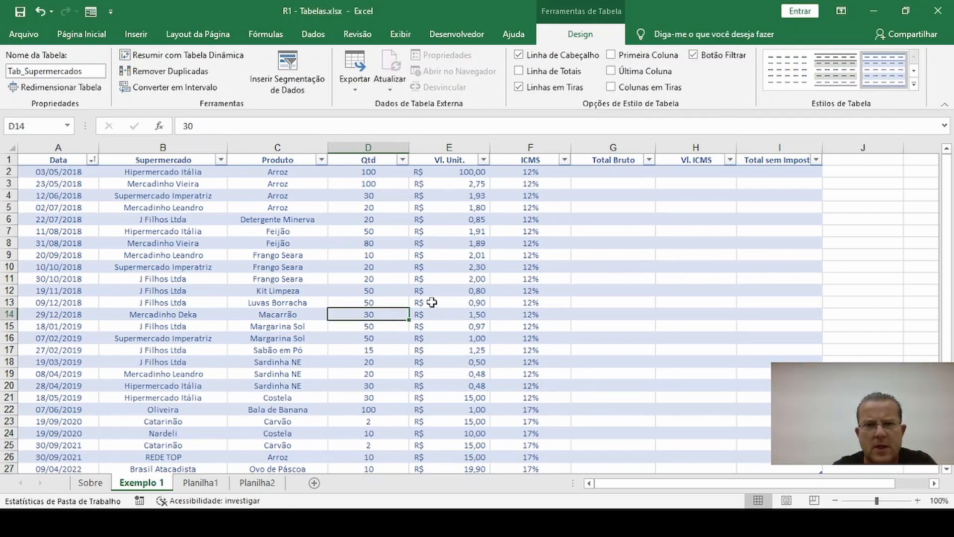
# From cell E9, hide the table's header row and show it again.
pyautogui.click(452, 257)
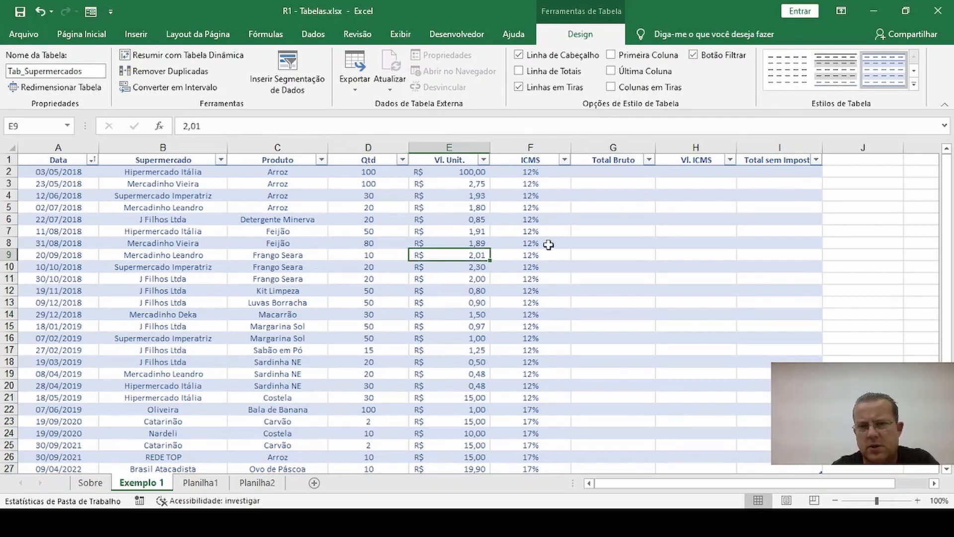
pyautogui.click(543, 57)
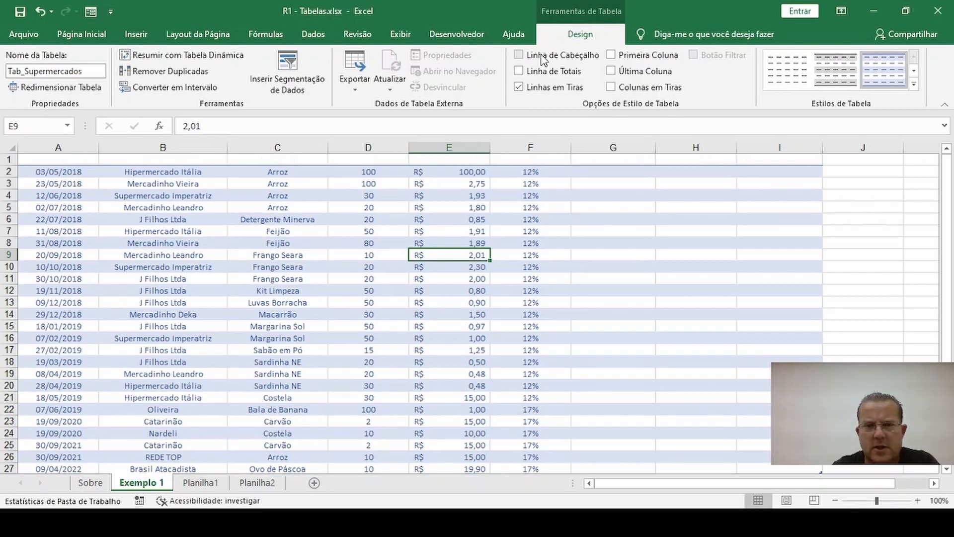
pyautogui.click(542, 57)
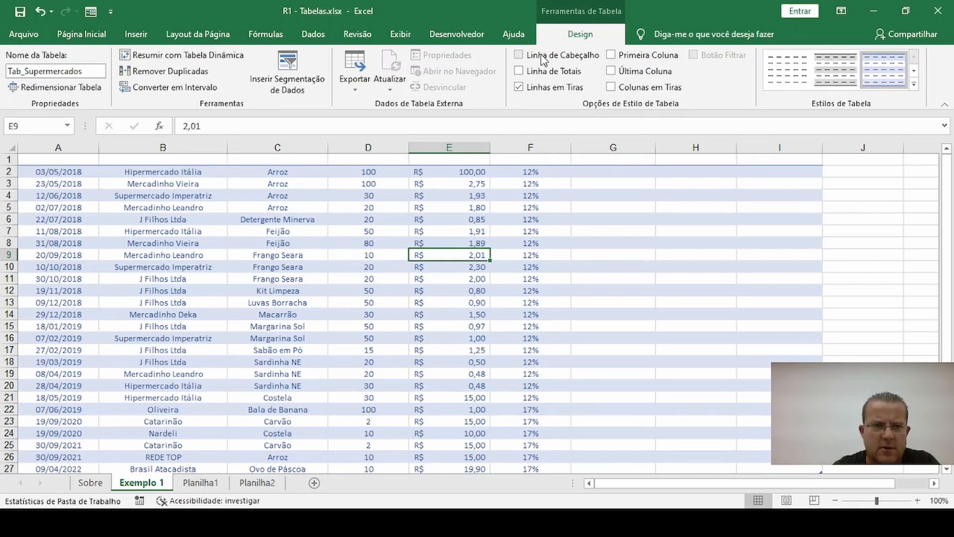
pyautogui.click(543, 57)
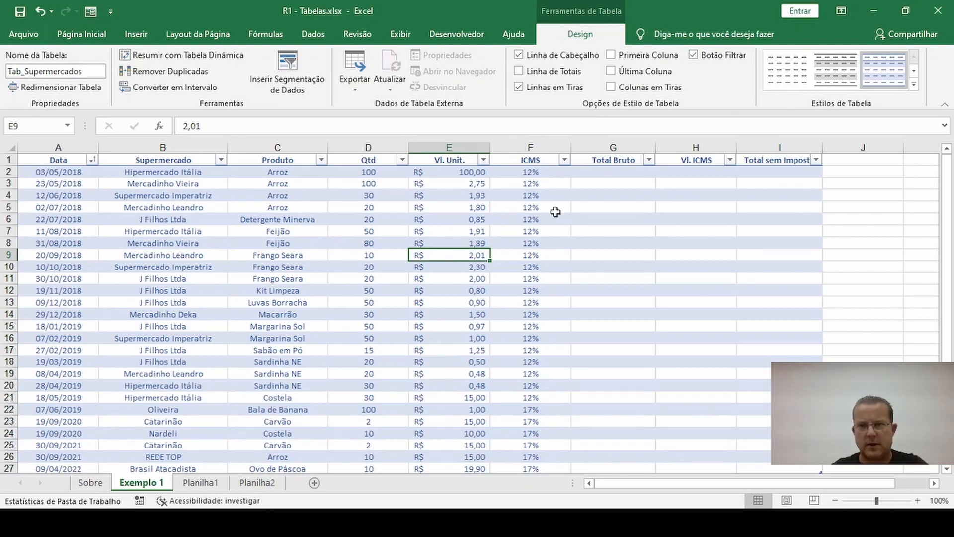
# Compare the table with and without banded rows, leaving the row banding off.
pyautogui.click(538, 89)
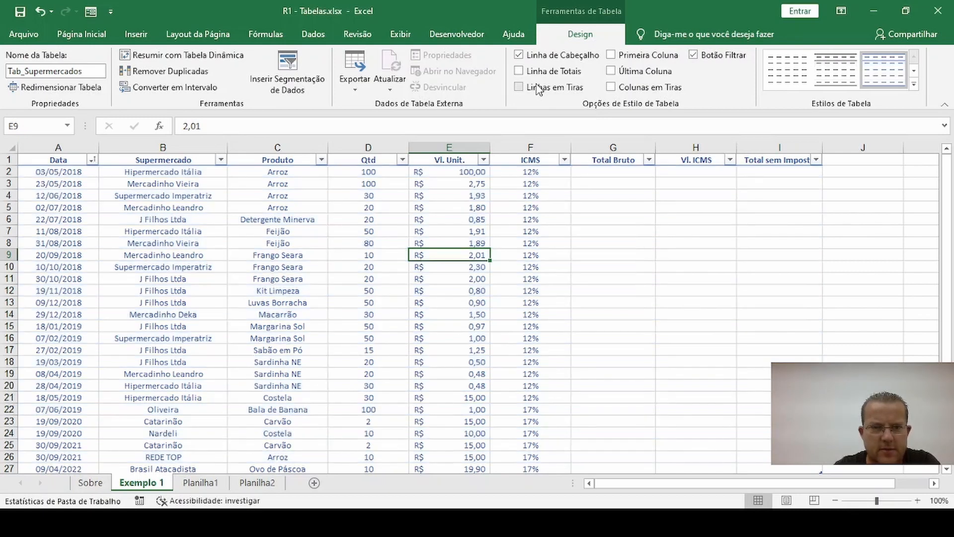
pyautogui.click(538, 91)
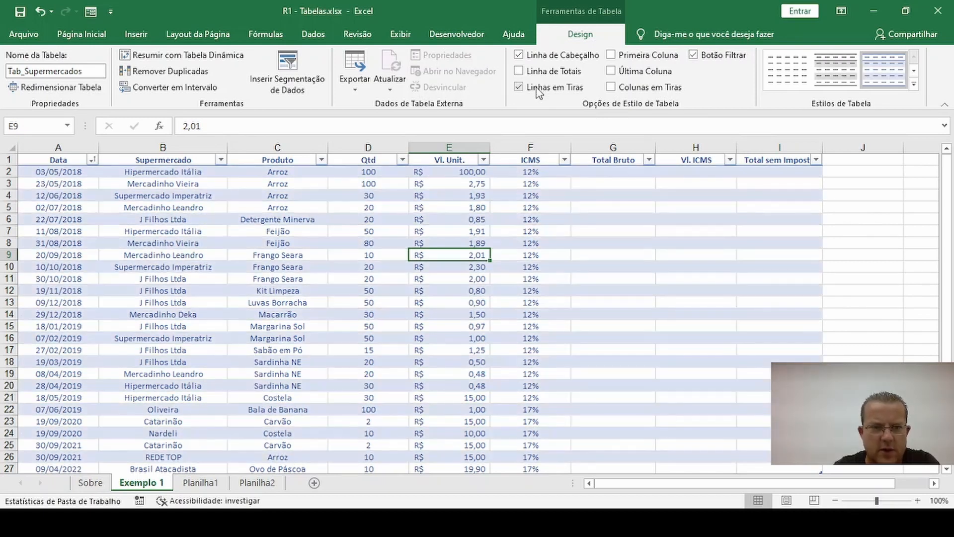
pyautogui.click(538, 92)
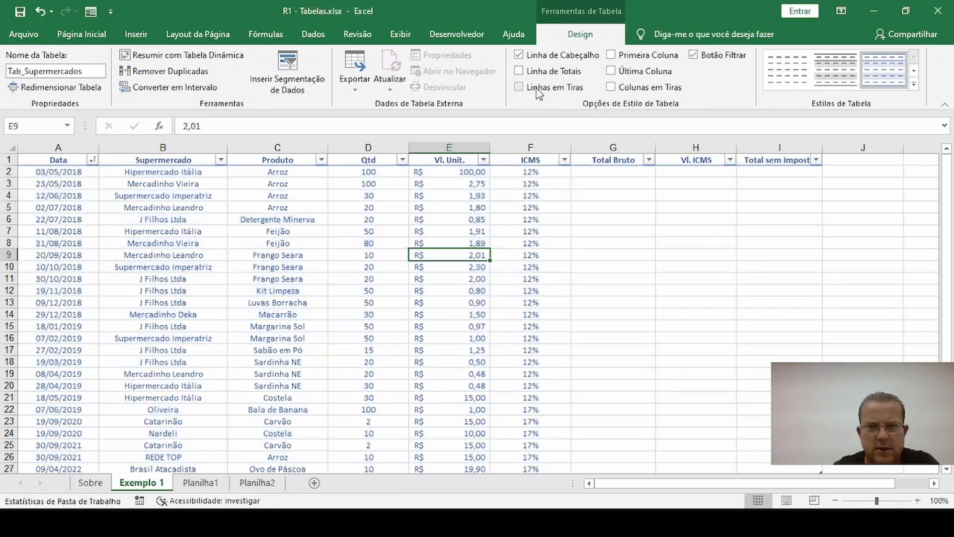
# Try banded columns on the table, alone and combined with banded rows, and turn both off.
pyautogui.click(615, 89)
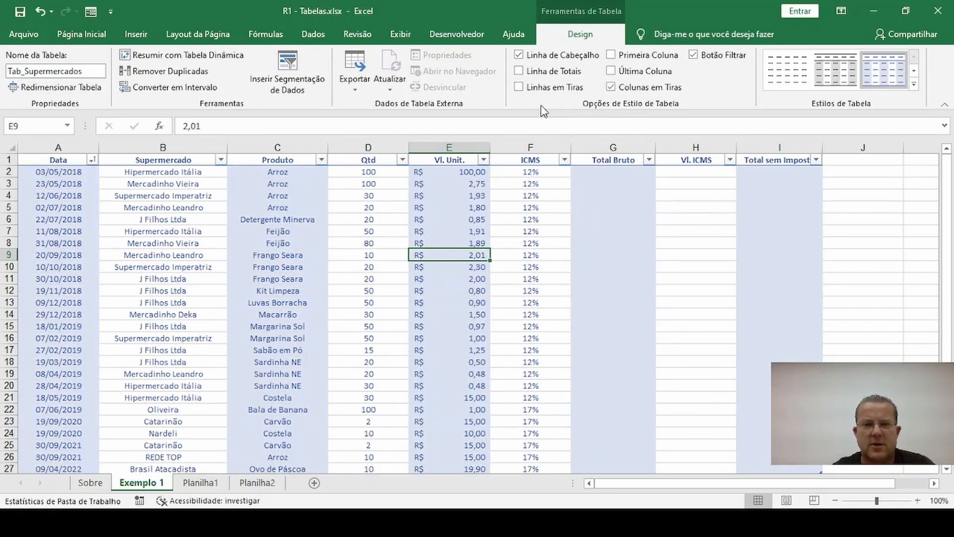
pyautogui.click(547, 88)
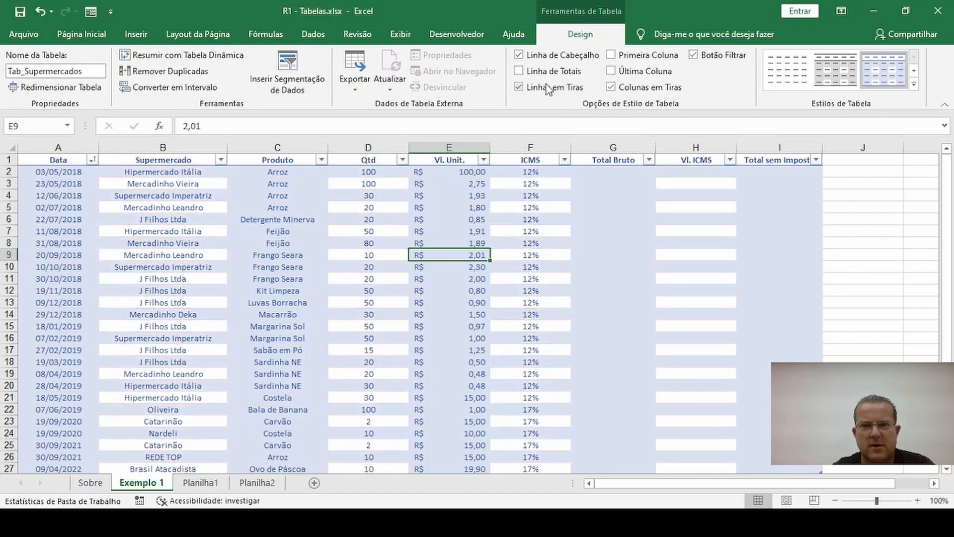
pyautogui.click(547, 88)
pyautogui.click(625, 89)
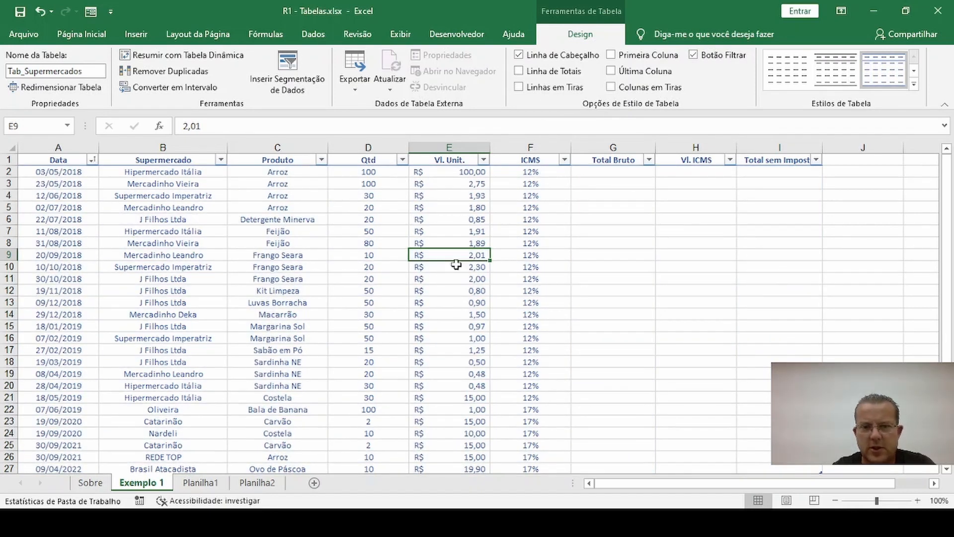
pyautogui.click(645, 89)
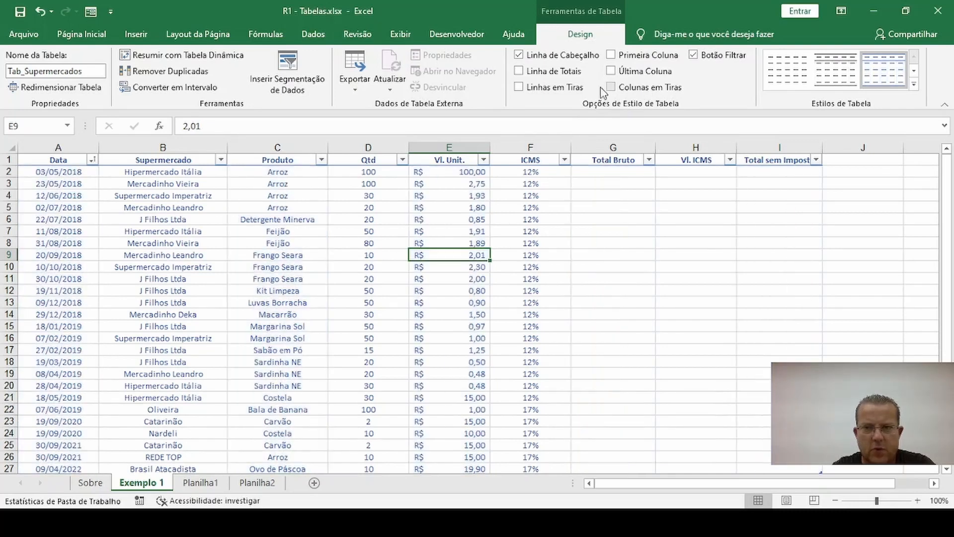
# Turn the table's banded rows on, off and on again to compare readability.
pyautogui.click(551, 89)
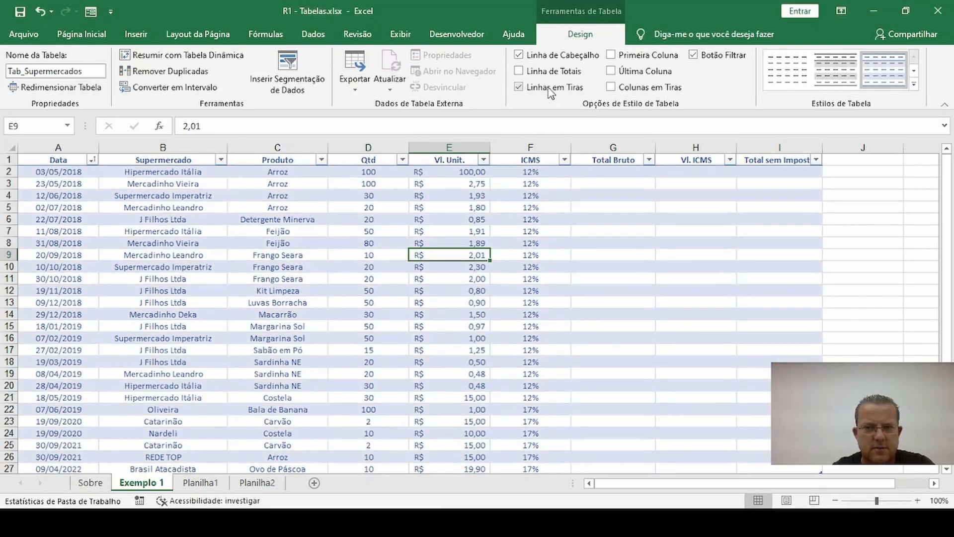
pyautogui.click(551, 89)
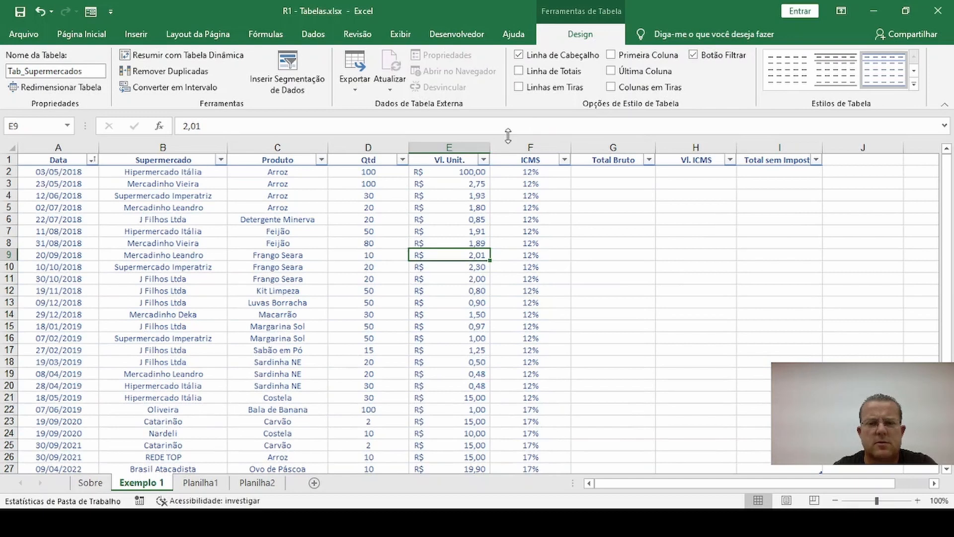
pyautogui.click(549, 88)
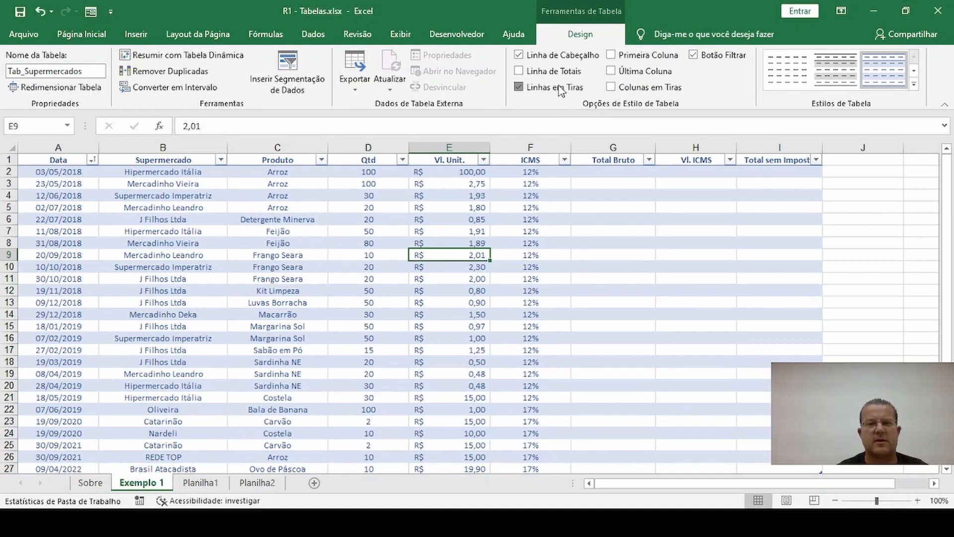
# Turn off banded rows and manually fill A3:I3, A5:I5 and A7:I7 with light gold.
pyautogui.click(519, 88)
pyautogui.moveTo(80, 184); pyautogui.dragTo(299, 184)
pyautogui.moveTo(398, 188); pyautogui.dragTo(750, 234)
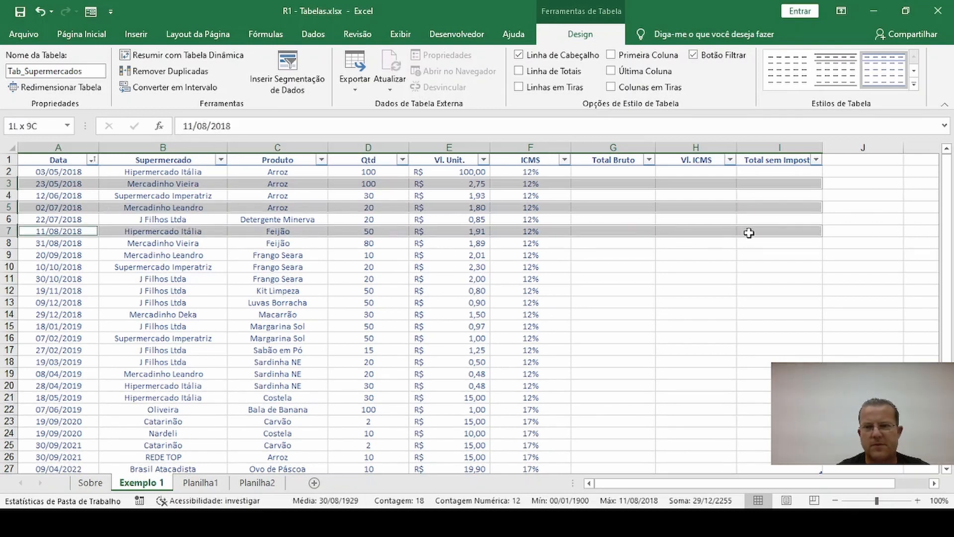
pyautogui.click(90, 35)
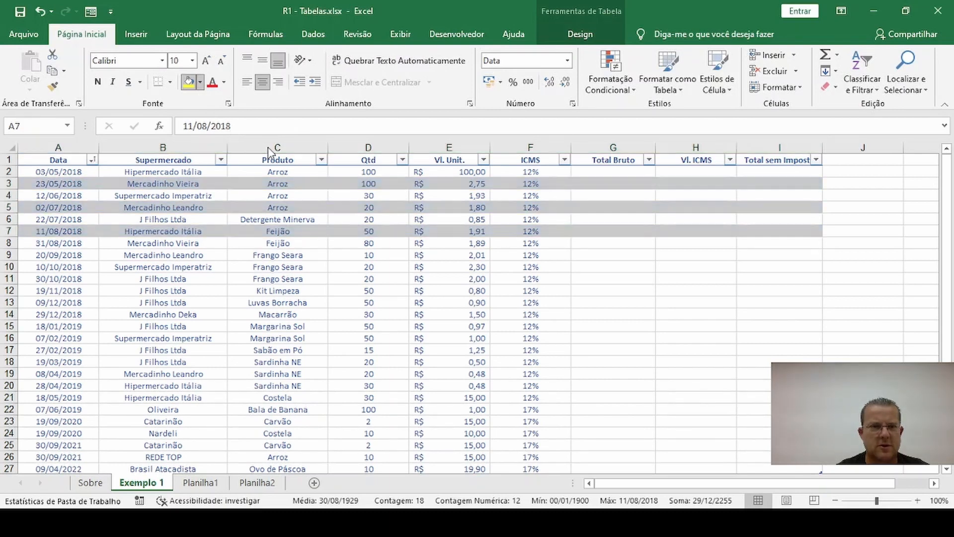
pyautogui.click(189, 82)
pyautogui.click(471, 383)
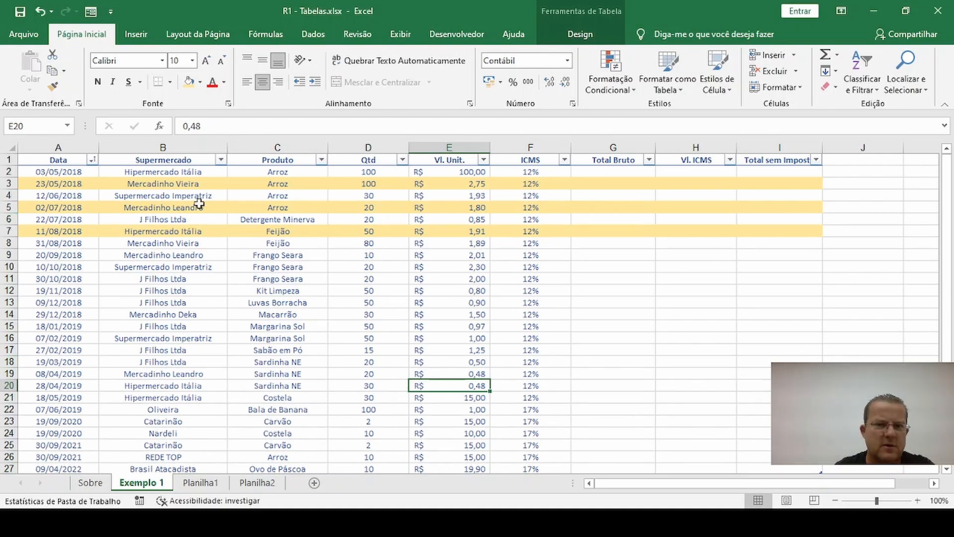
# Undo the manual gold fill and restore the table's banded rows.
pyautogui.hotkey('ctrl', 'z')
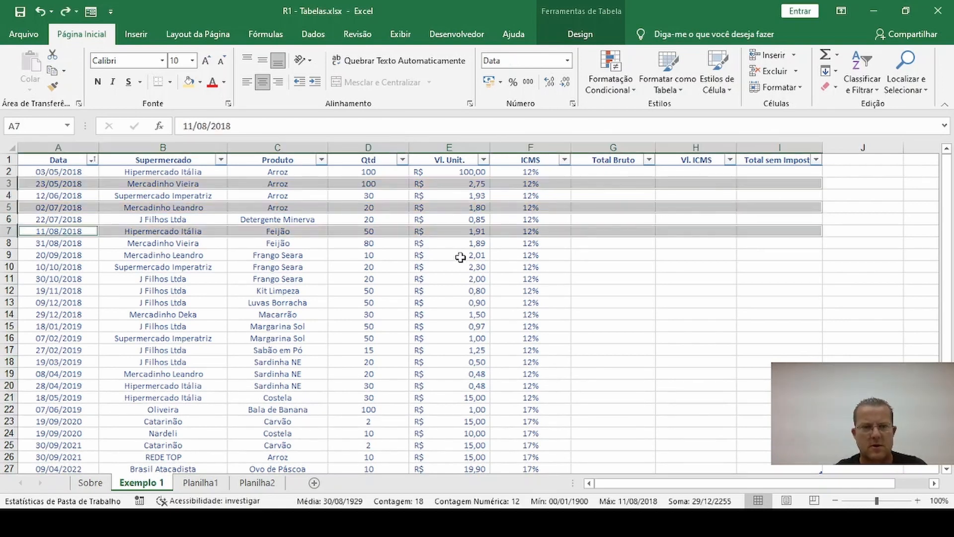
pyautogui.click(470, 343)
pyautogui.click(410, 315)
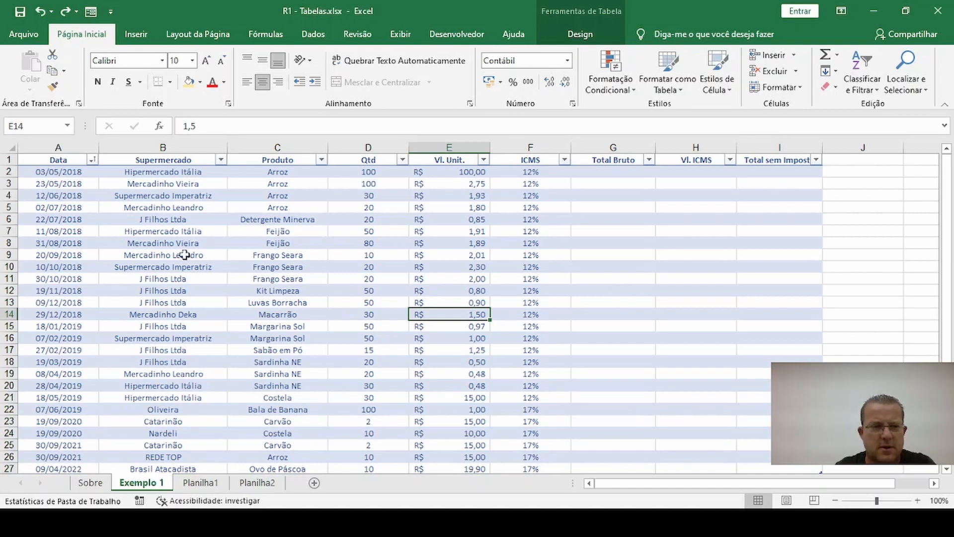
# Insert six blank rows above row 6, check the row banding, and undo the insertion.
pyautogui.moveTo(10, 220); pyautogui.dragTo(13, 279)
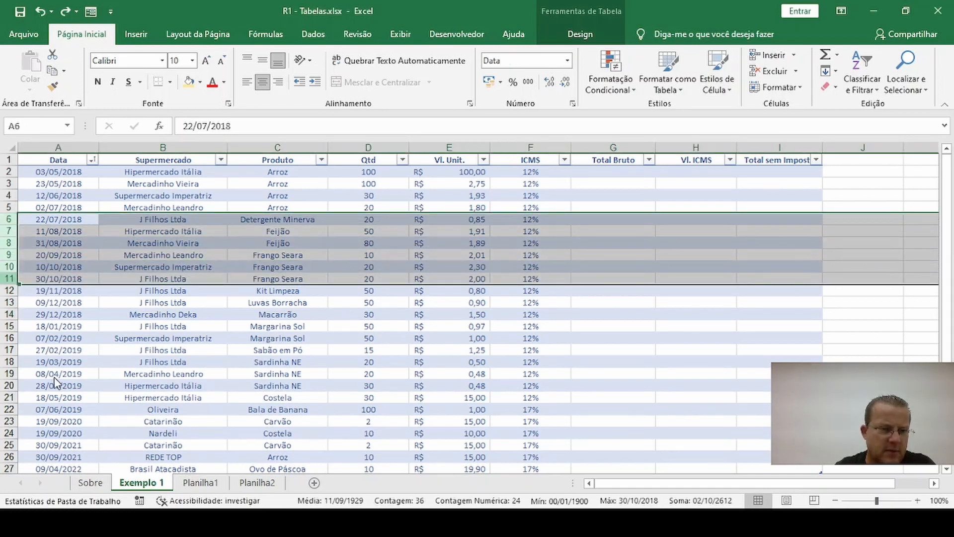
pyautogui.hotkey('ctrl', 'shift', '+')
pyautogui.click(241, 349)
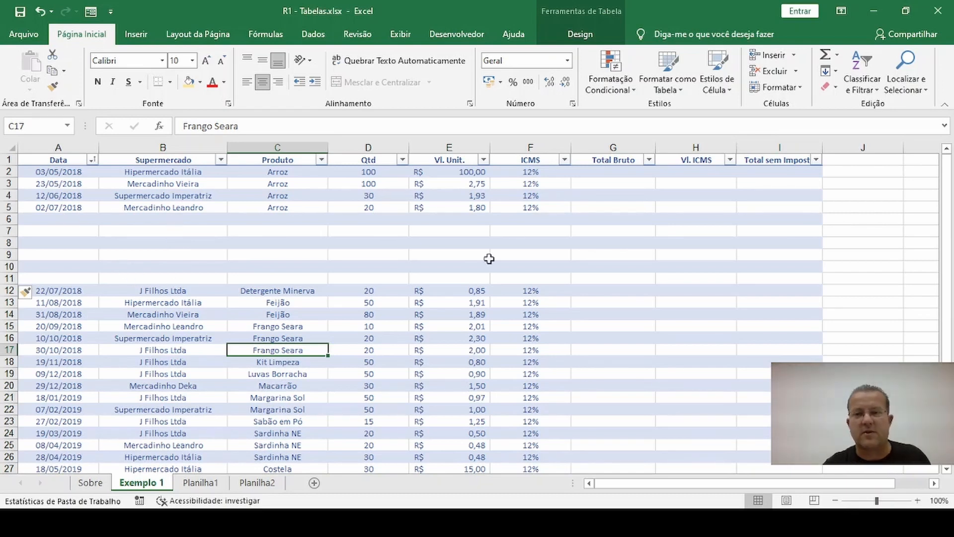
pyautogui.click(484, 244)
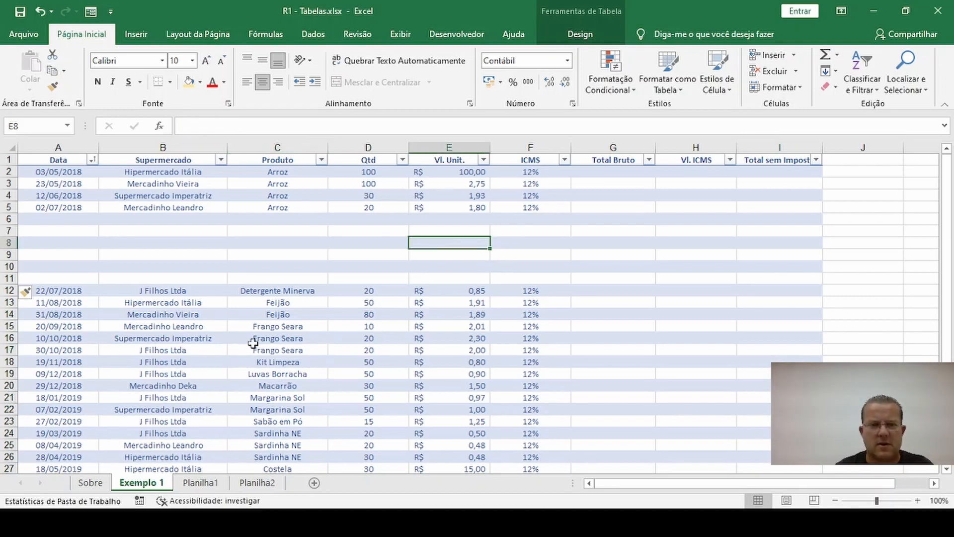
pyautogui.hotkey('ctrl', 'z')
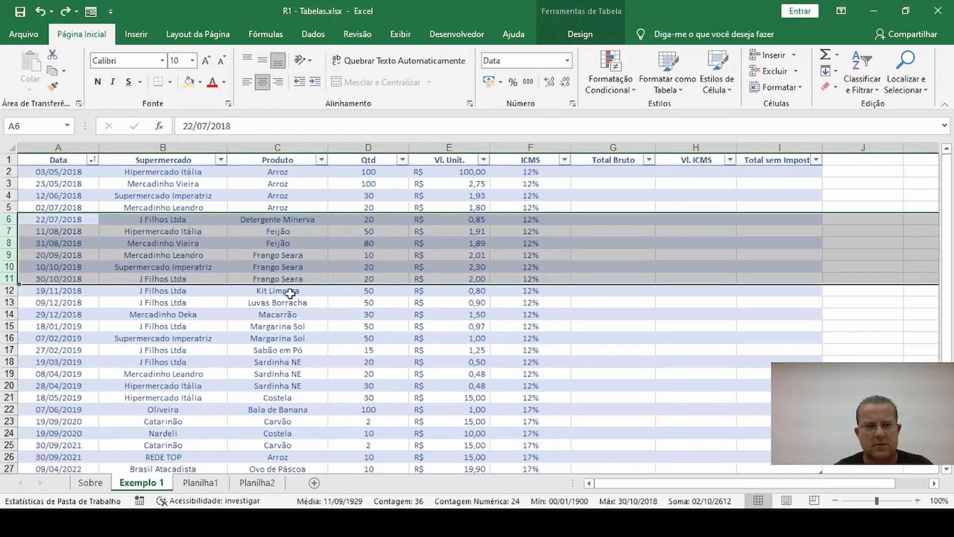
# From cell E7, try last-column emphasis on the table and turn on first-column emphasis instead.
pyautogui.click(434, 231)
pyautogui.click(581, 33)
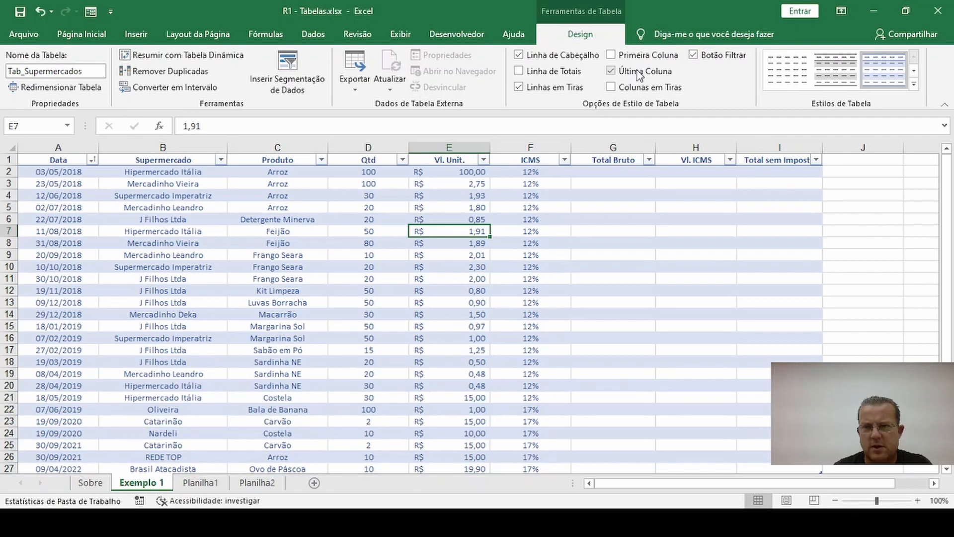
pyautogui.click(638, 57)
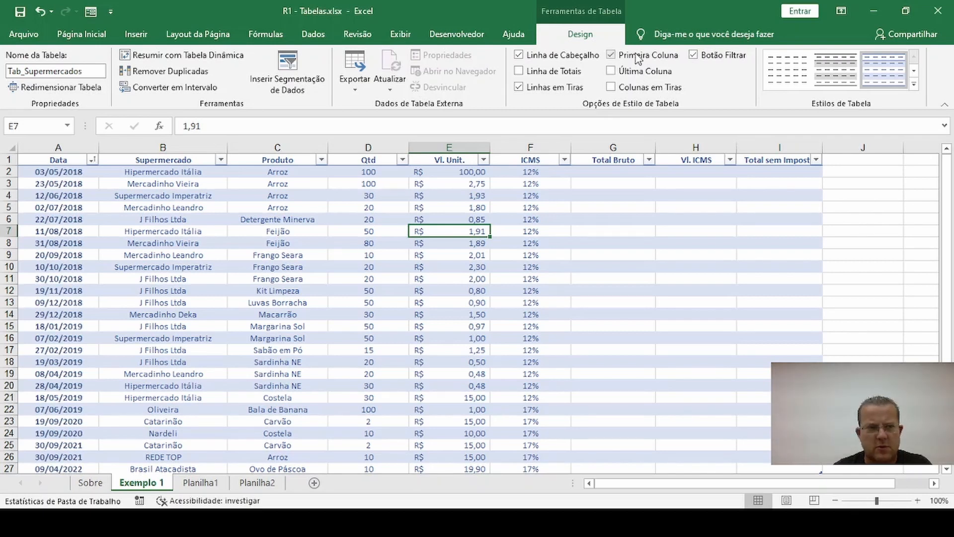
# Turn off the table's first-column emphasis.
pyautogui.click(638, 56)
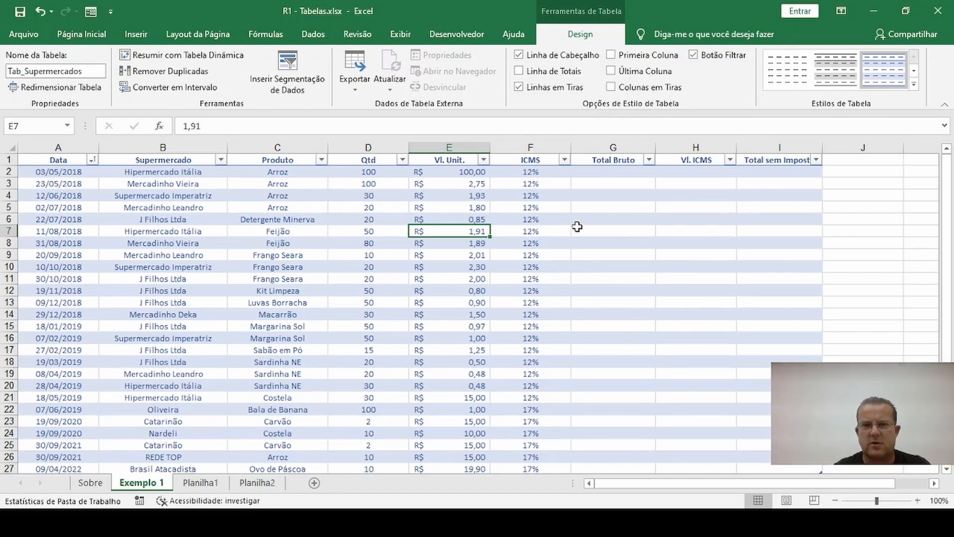
pyautogui.click(614, 172)
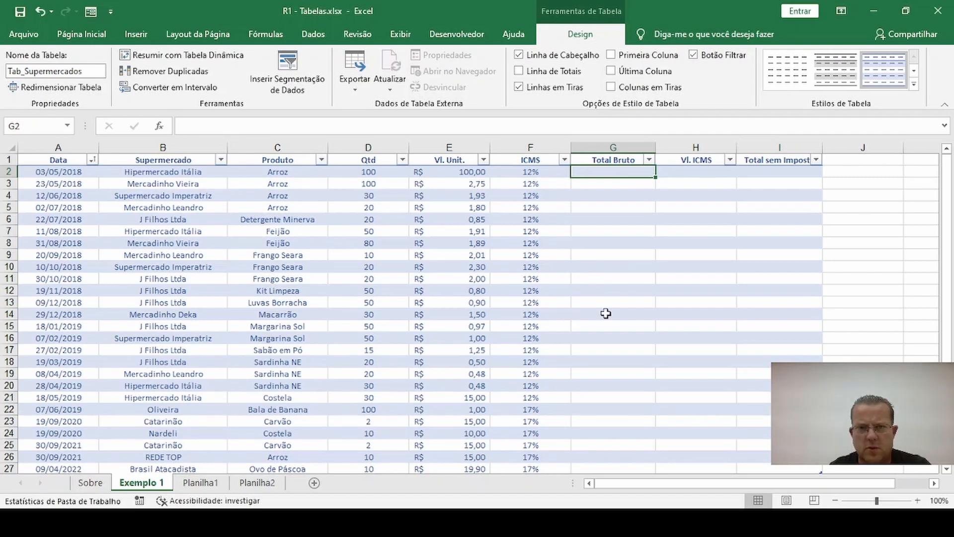
pyautogui.write('=d')
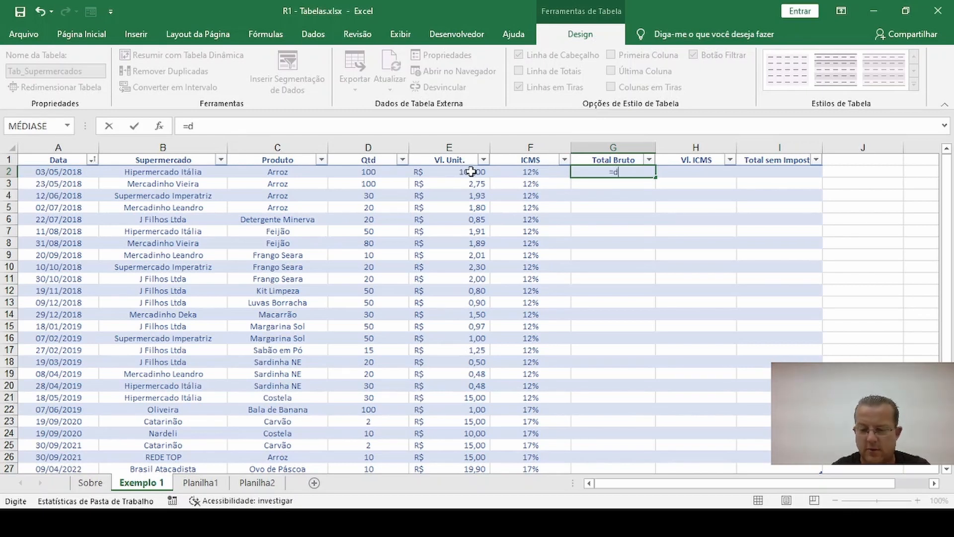
pyautogui.write('2*e2')
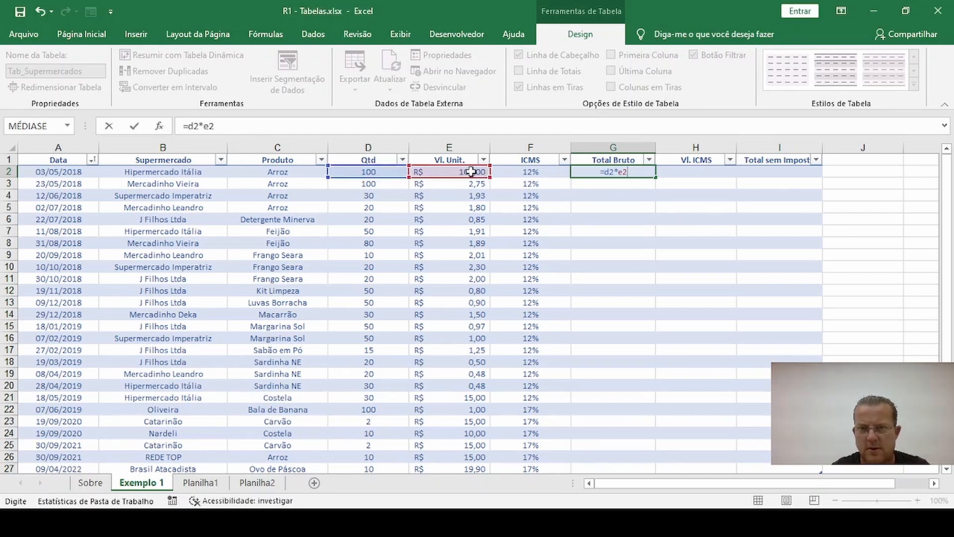
pyautogui.press('BackSpace')
pyautogui.press('BackSpace')
pyautogui.press('BackSpace')
pyautogui.press('BackSpace')
pyautogui.press('BackSpace')
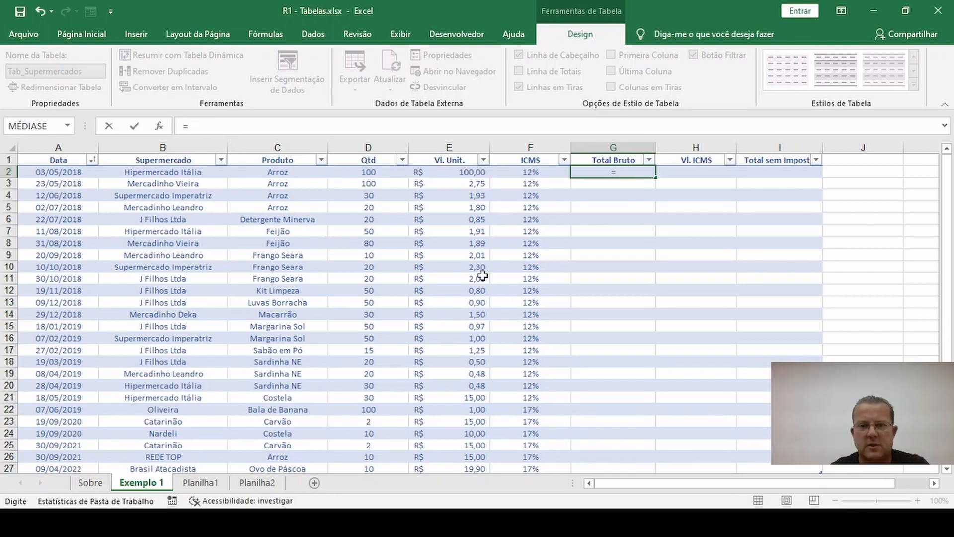
pyautogui.click(376, 172)
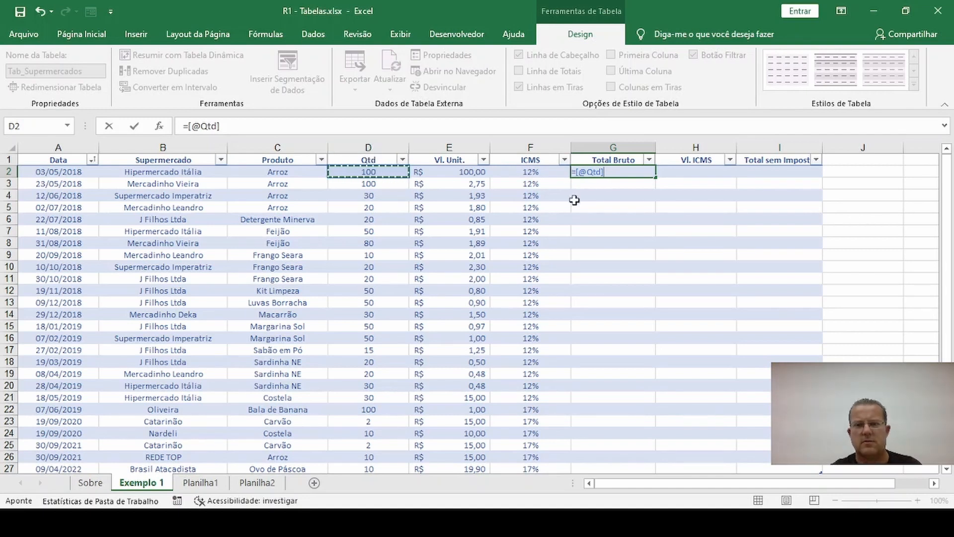
pyautogui.press('Escape')
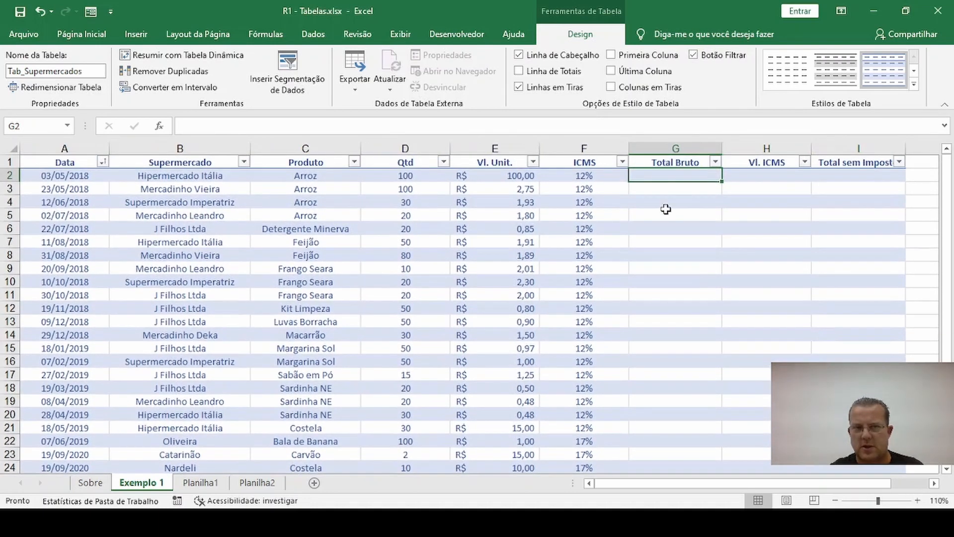
pyautogui.moveTo(450, 149); pyautogui.dragTo(411, 154)
pyautogui.moveTo(580, 149); pyautogui.dragTo(544, 149)
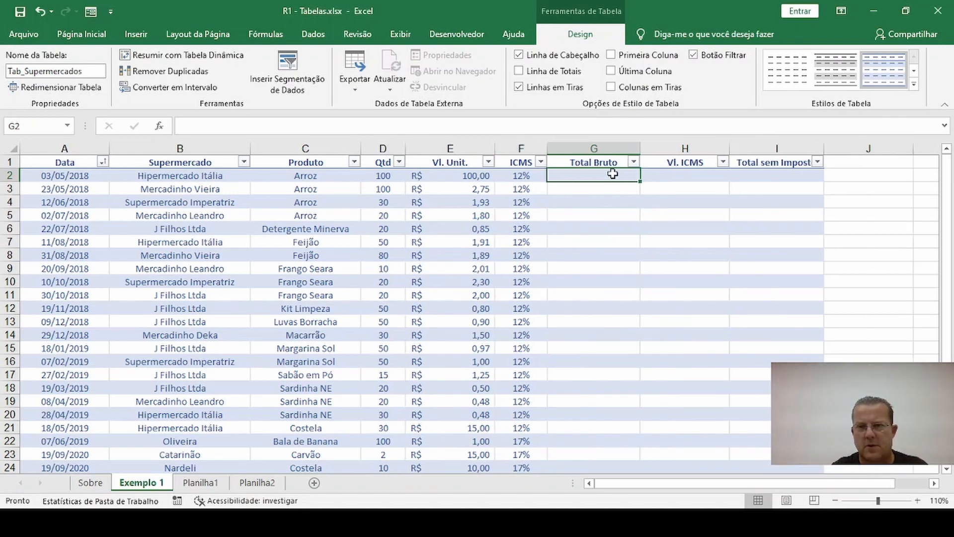
pyautogui.write('=')
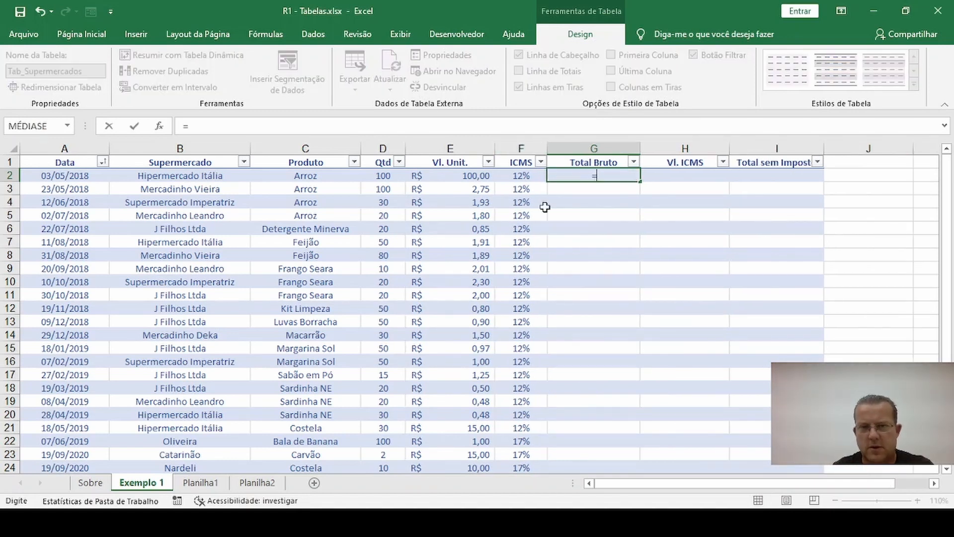
pyautogui.click(386, 177)
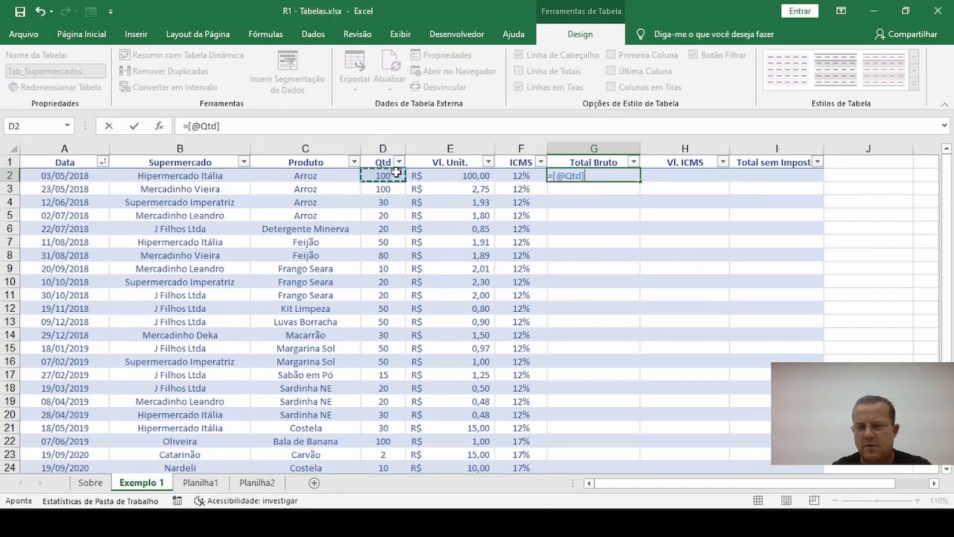
pyautogui.write('*')
pyautogui.click(470, 176)
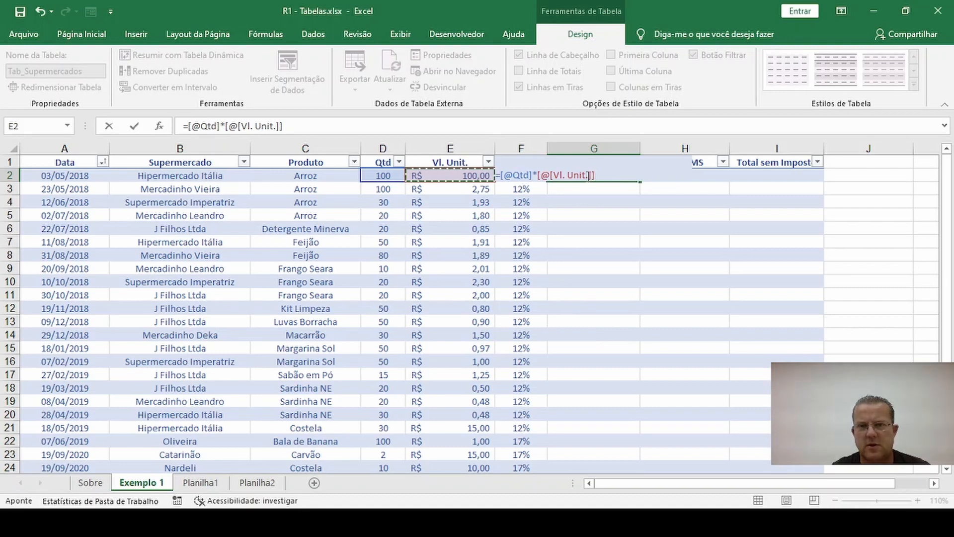
pyautogui.press('Return')
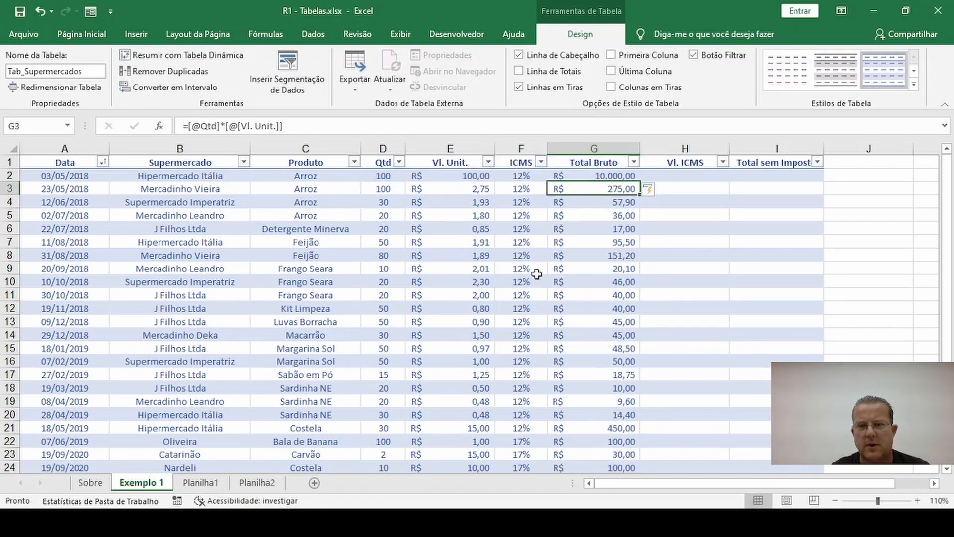
pyautogui.scroll(-5, 622, 247)
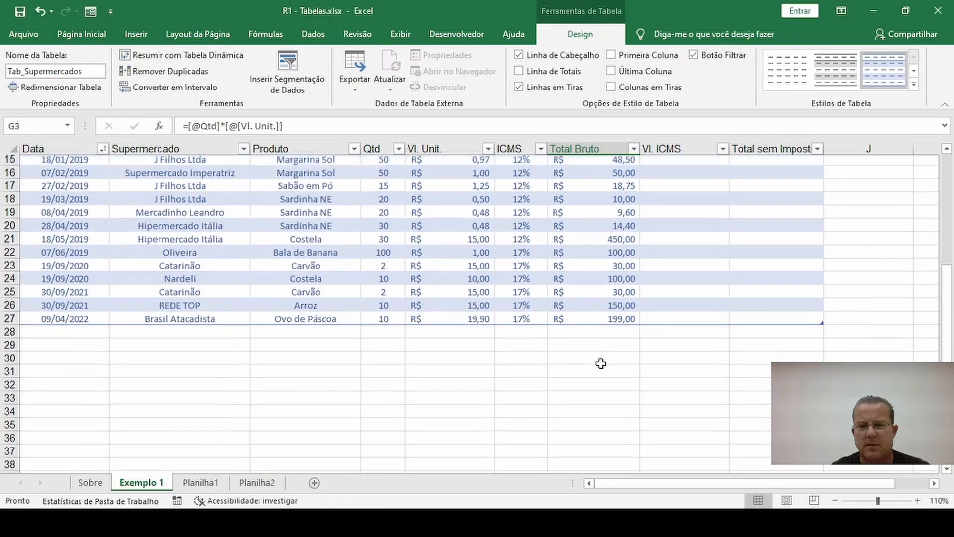
pyautogui.scroll(5, 602, 363)
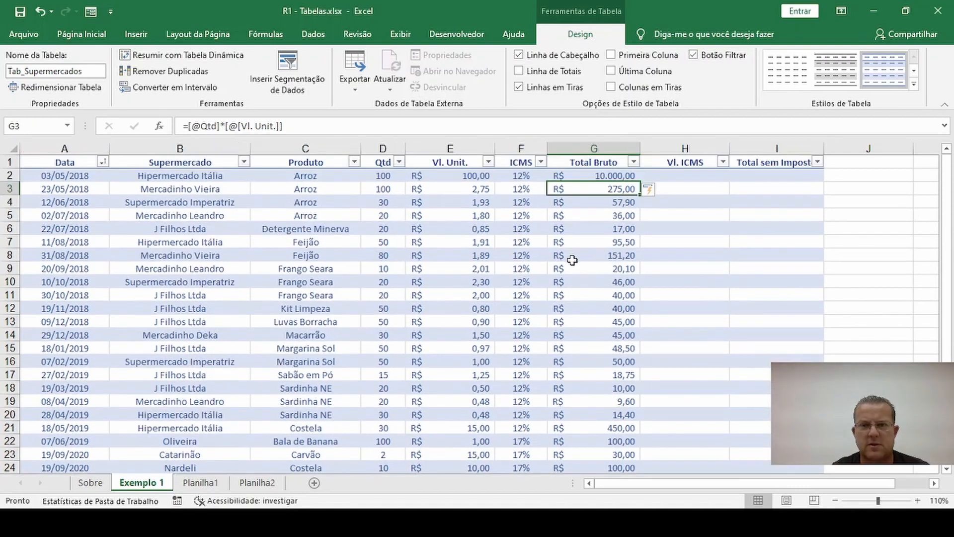
pyautogui.press('Up')
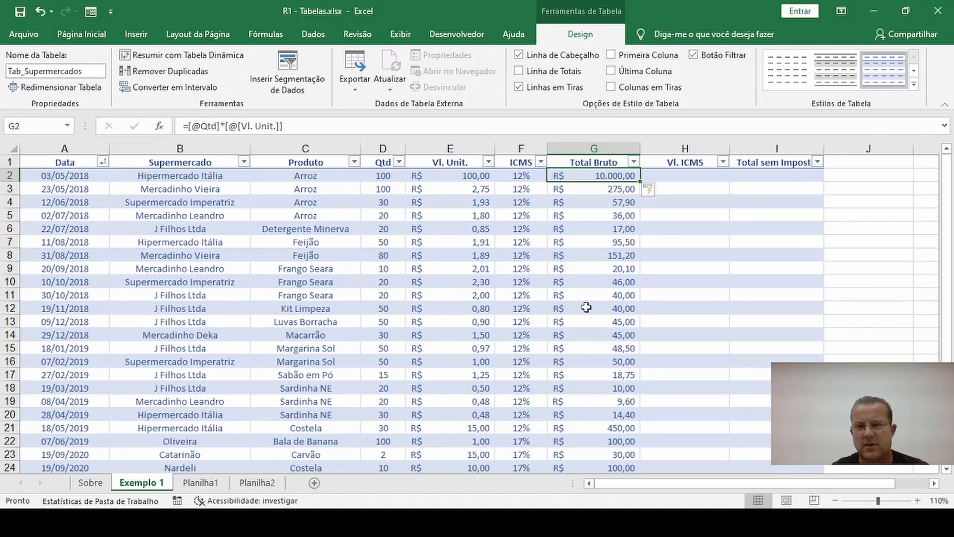
pyautogui.click(685, 174)
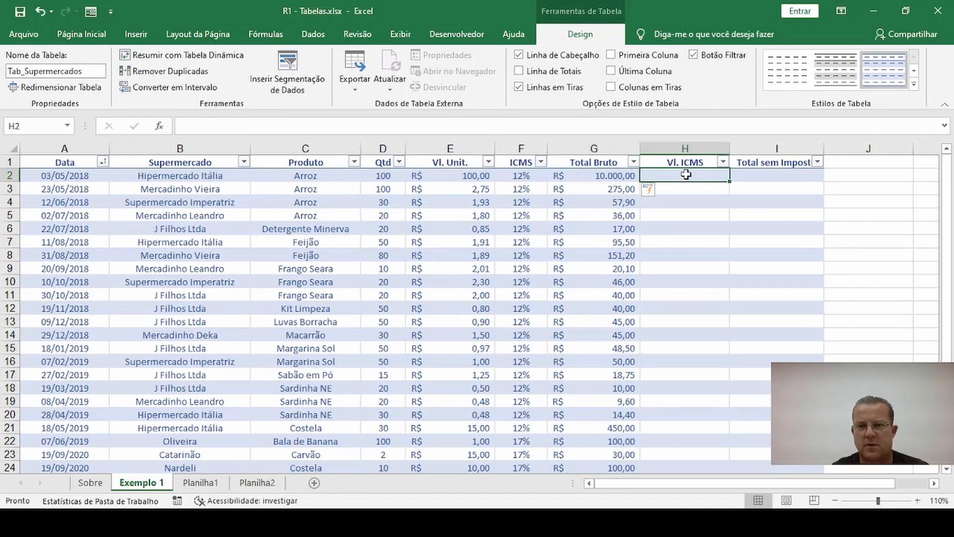
pyautogui.write('=')
pyautogui.click(609, 176)
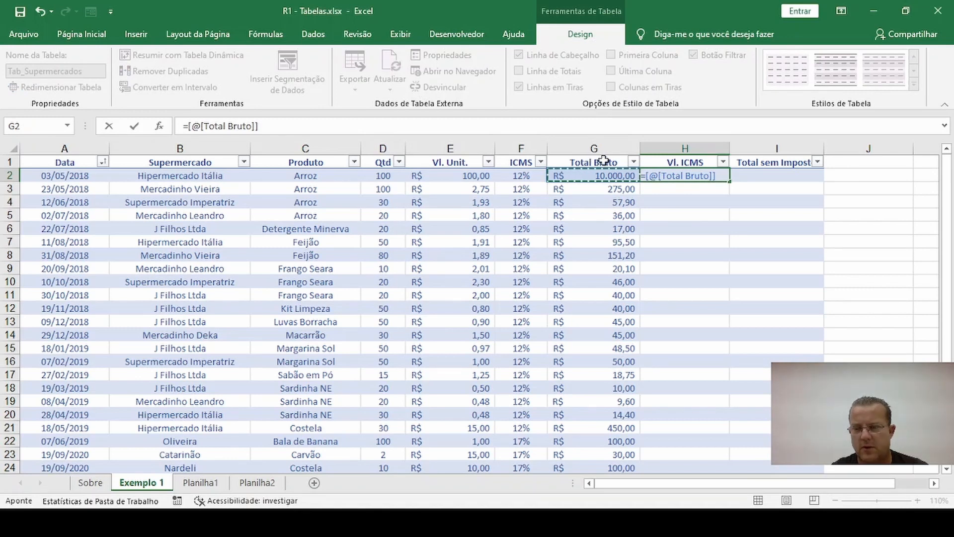
pyautogui.write('*')
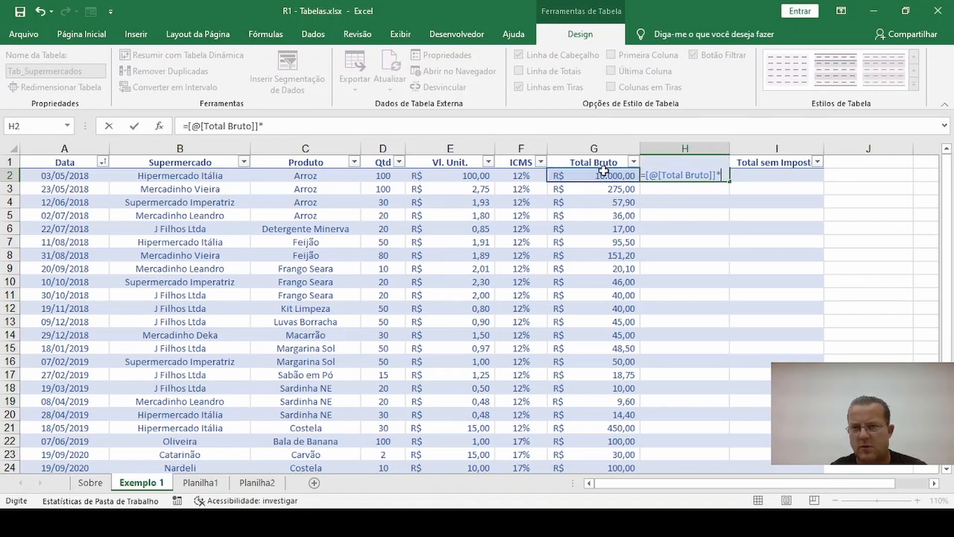
pyautogui.click(526, 177)
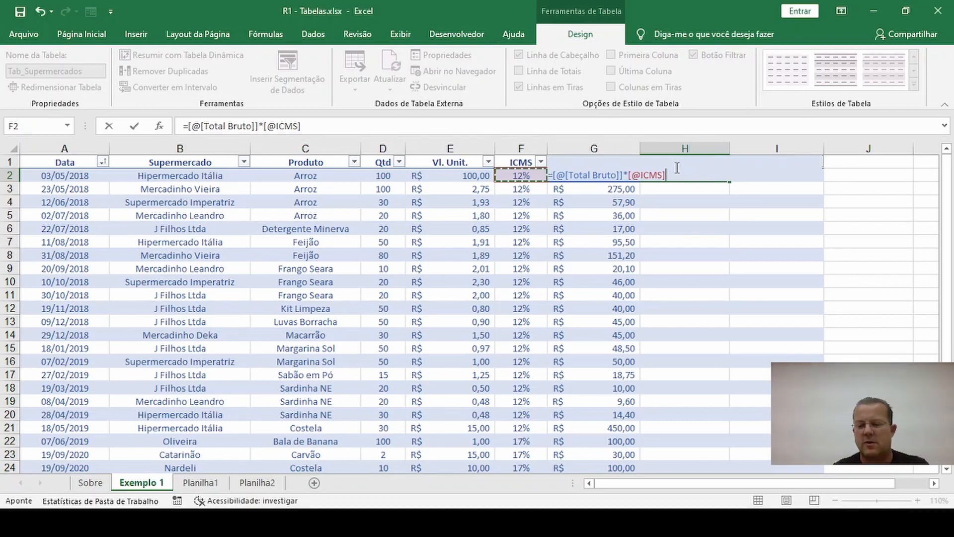
pyautogui.press('Return')
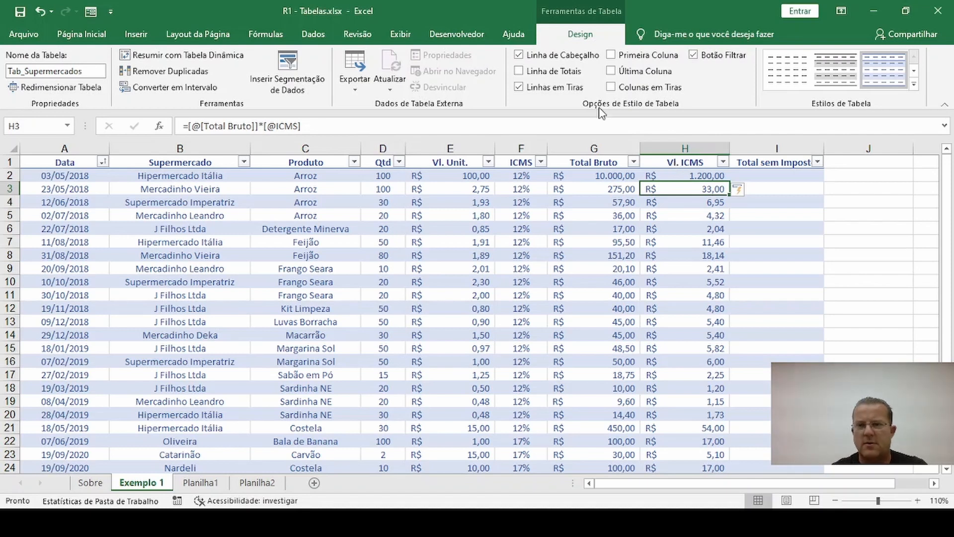
# Autofit the Total sem Imposto column and fill it from I2 with =[@[Total Bruto]]-[@[Vl. ICMS]], checking the rows down to the table's end.
pyautogui.doubleClick(823, 148)
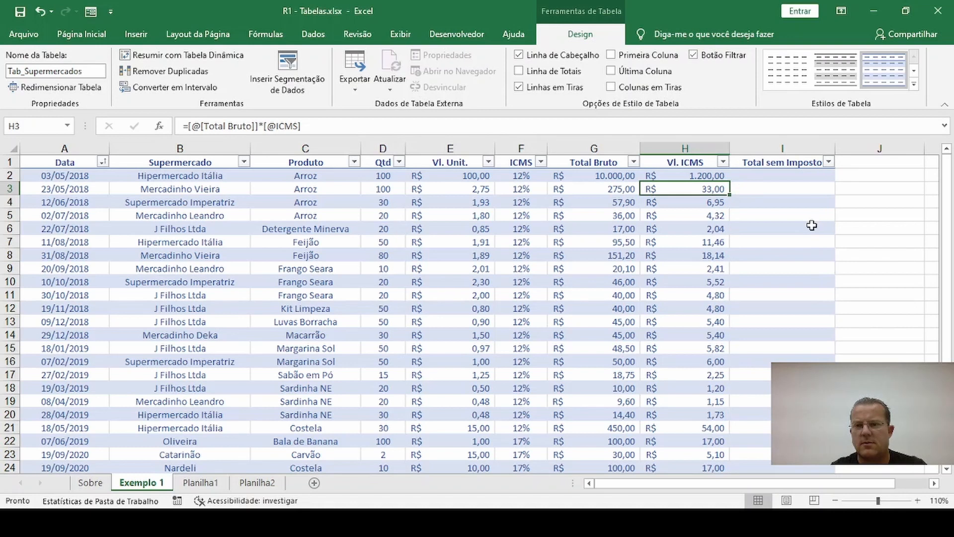
pyautogui.click(587, 177)
pyautogui.click(671, 176)
pyautogui.click(770, 176)
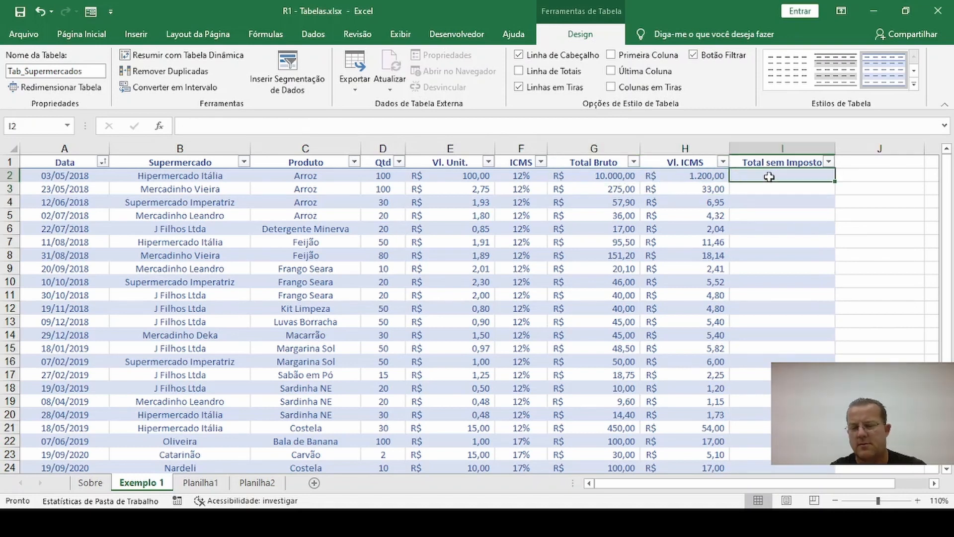
pyautogui.write('=')
pyautogui.click(607, 177)
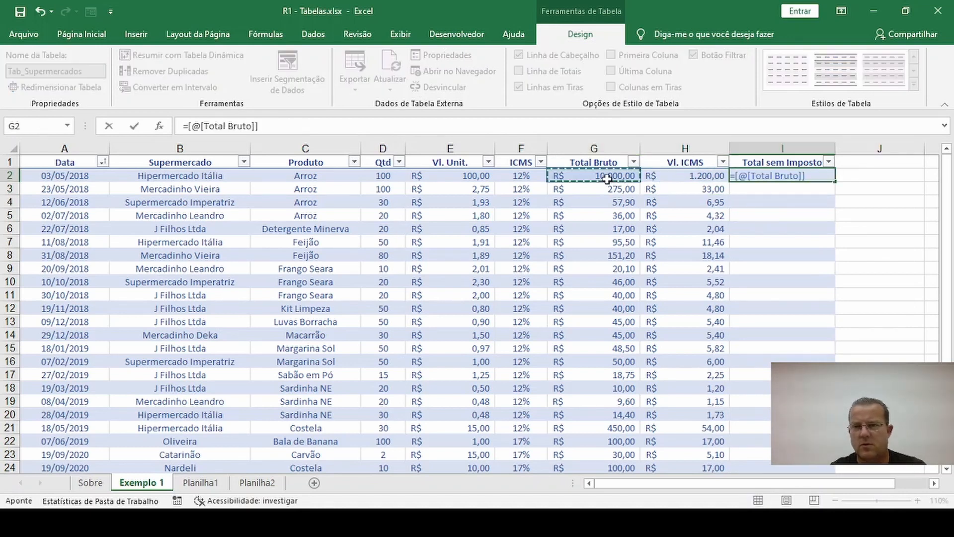
pyautogui.write('-')
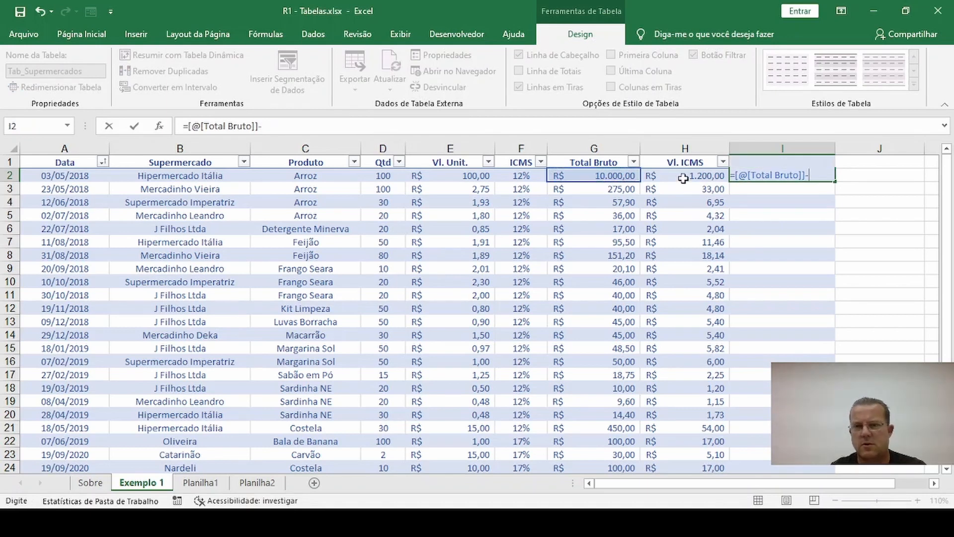
pyautogui.click(683, 178)
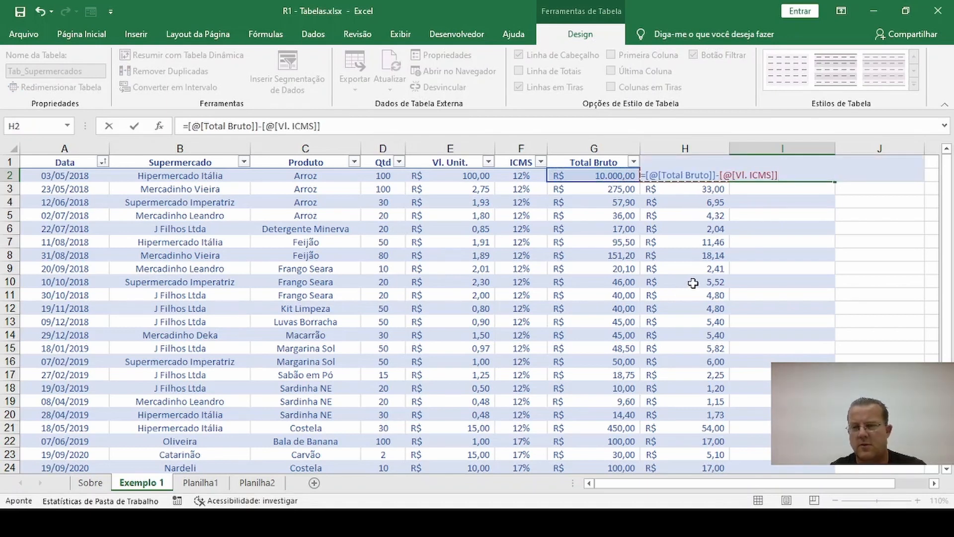
pyautogui.press('Return')
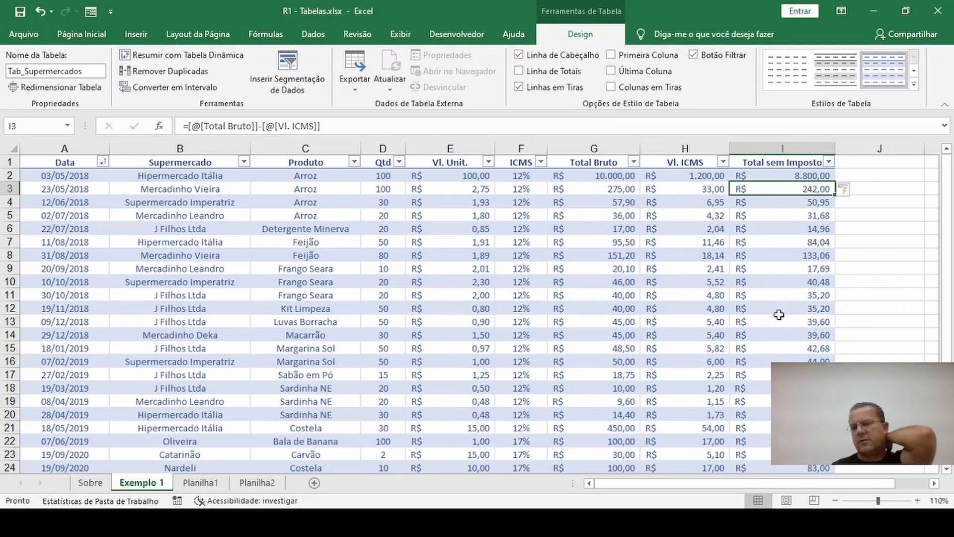
pyautogui.scroll(-4, 748, 327)
pyautogui.scroll(-1, 735, 327)
pyautogui.scroll(5, 765, 278)
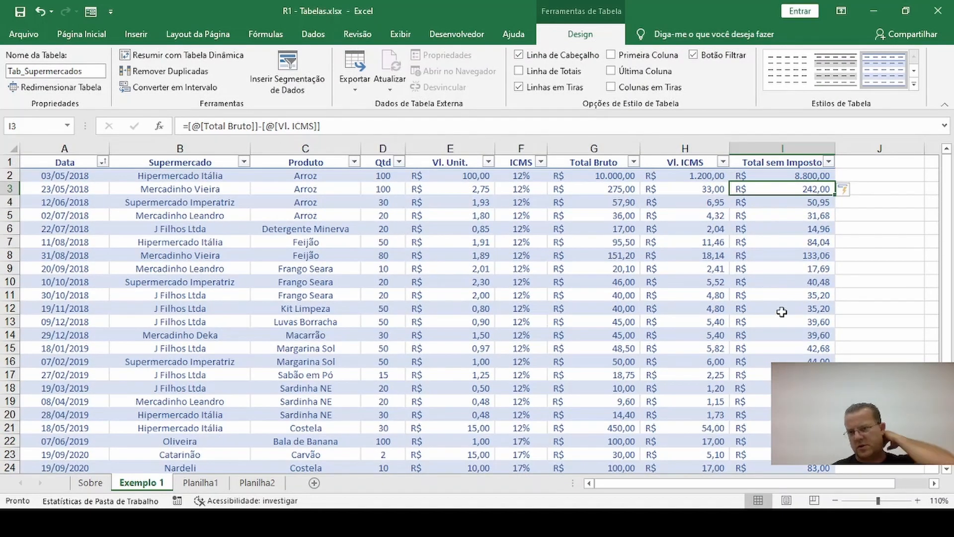
pyautogui.scroll(-4, 773, 326)
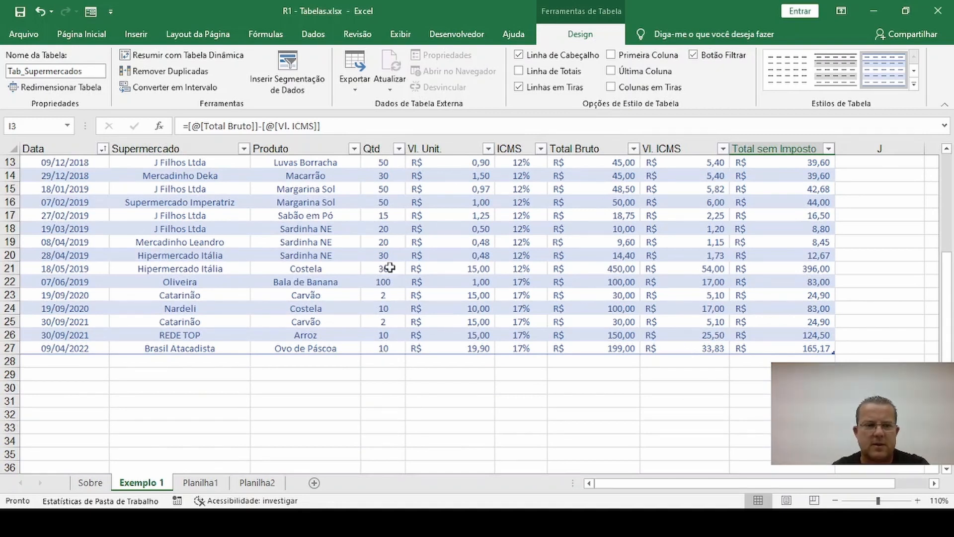
pyautogui.scroll(4, 843, 270)
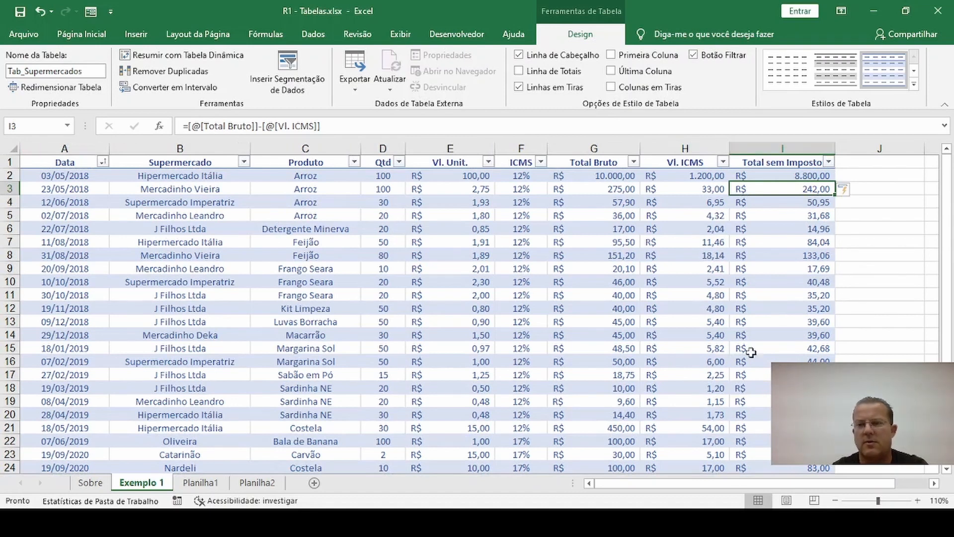
# From cell I2, turn on both first-column and last-column emphasis for the table.
pyautogui.click(836, 176)
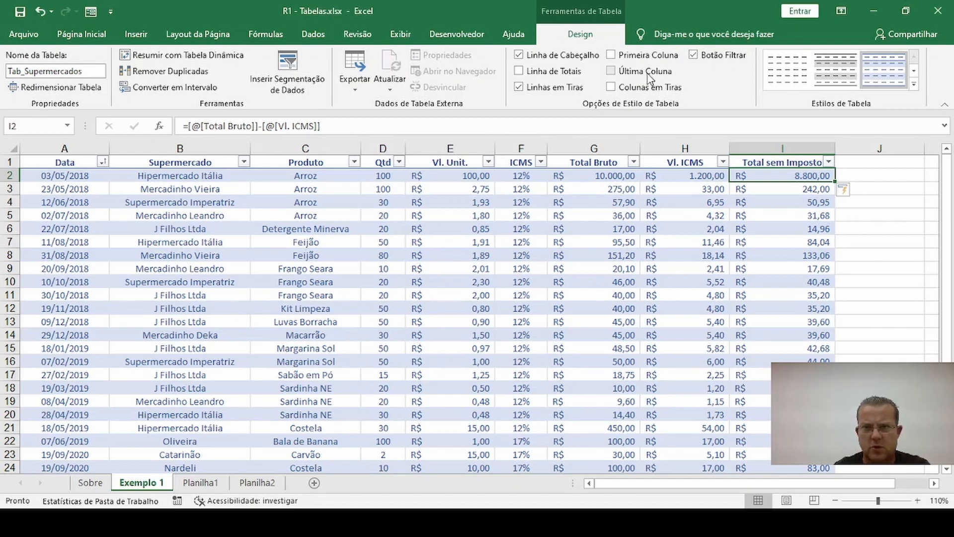
pyautogui.click(643, 59)
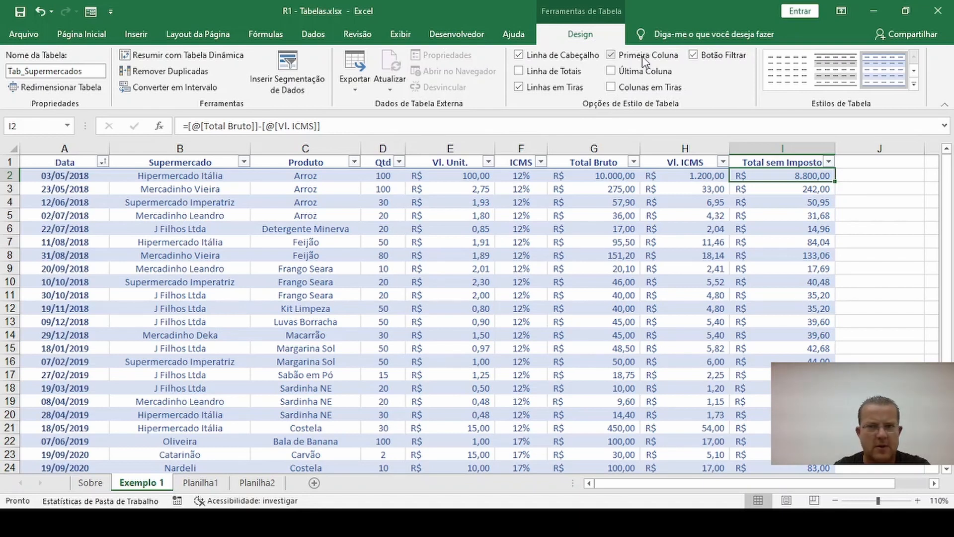
pyautogui.click(645, 75)
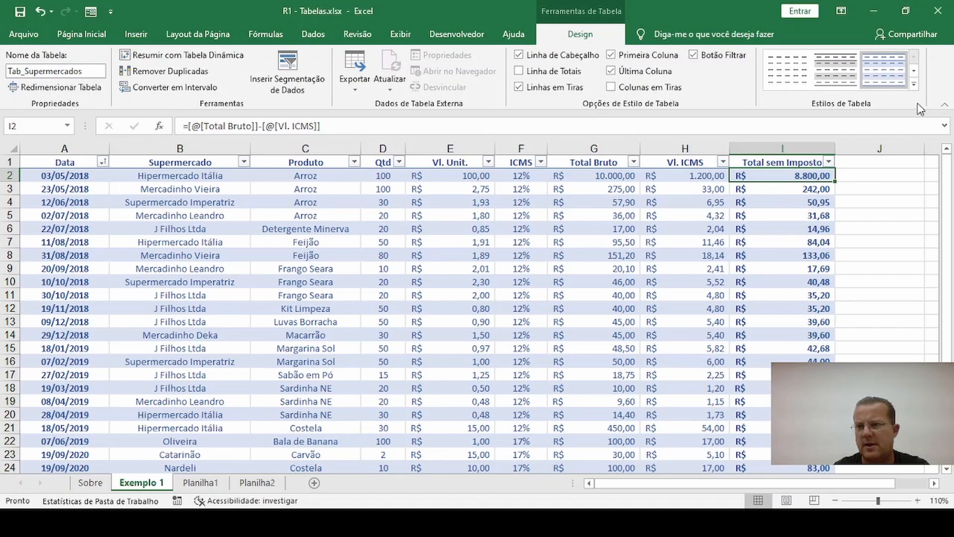
# Apply the blue table style with a solid blue header and emphasised columns, and turn off first-column emphasis.
pyautogui.click(834, 70)
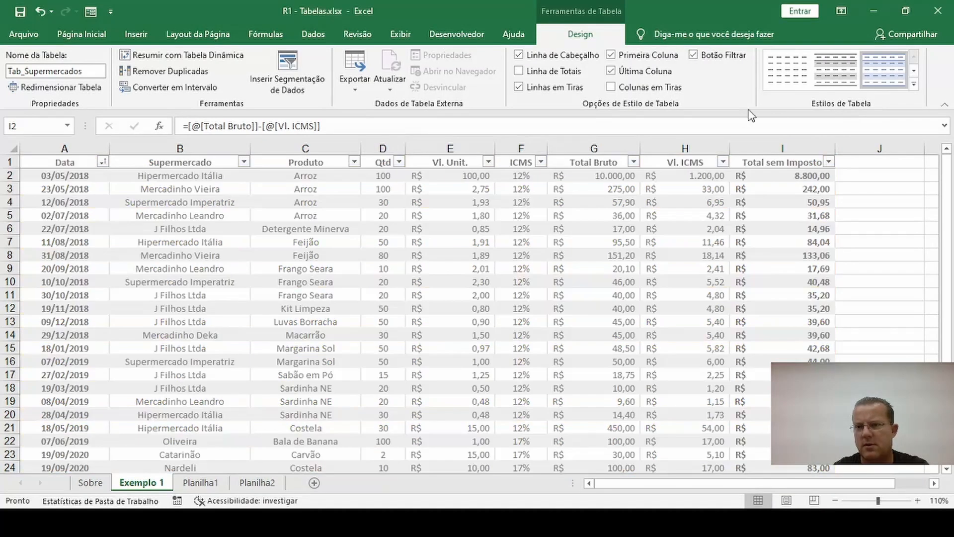
pyautogui.hotkey('ctrl', 'z')
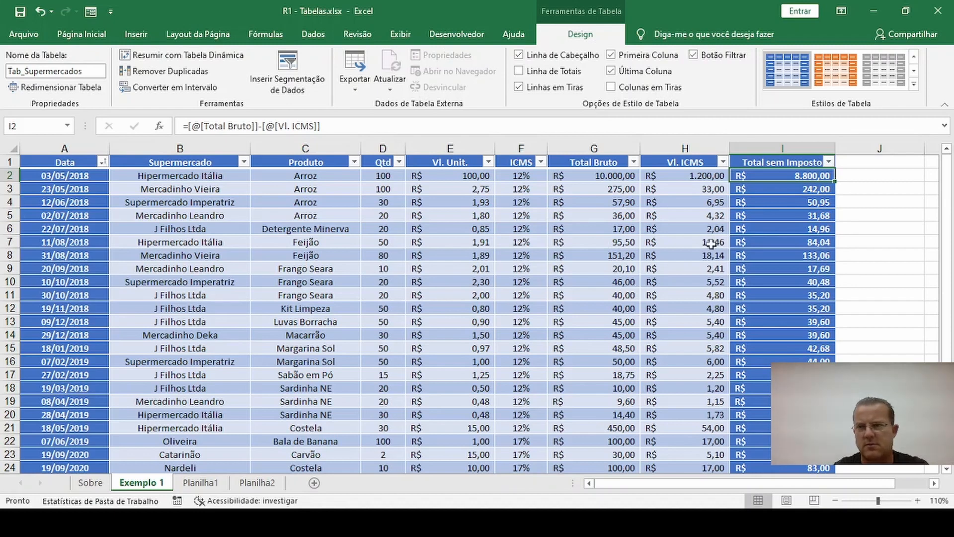
pyautogui.click(611, 55)
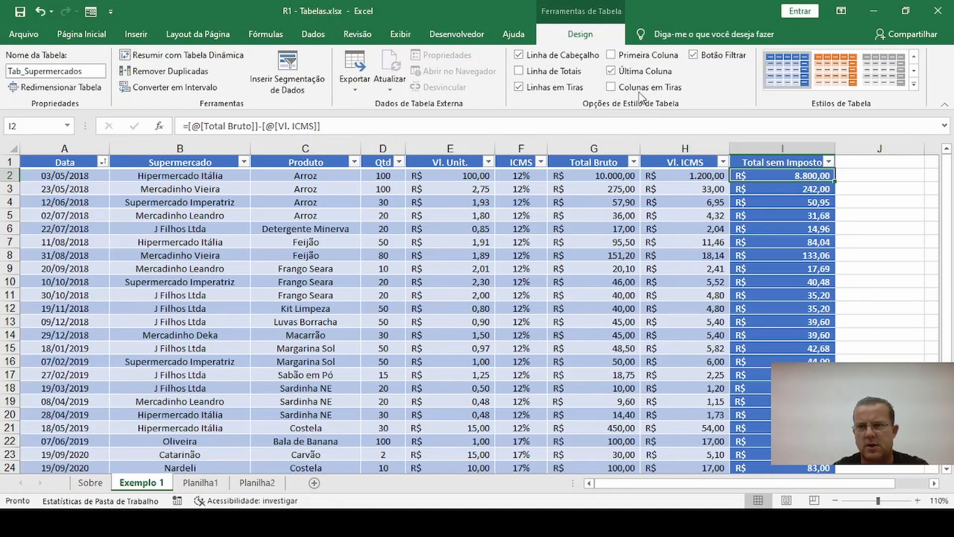
# Turn off last-column emphasis and apply the light blue banded table style with an unfilled header row.
pyautogui.click(628, 72)
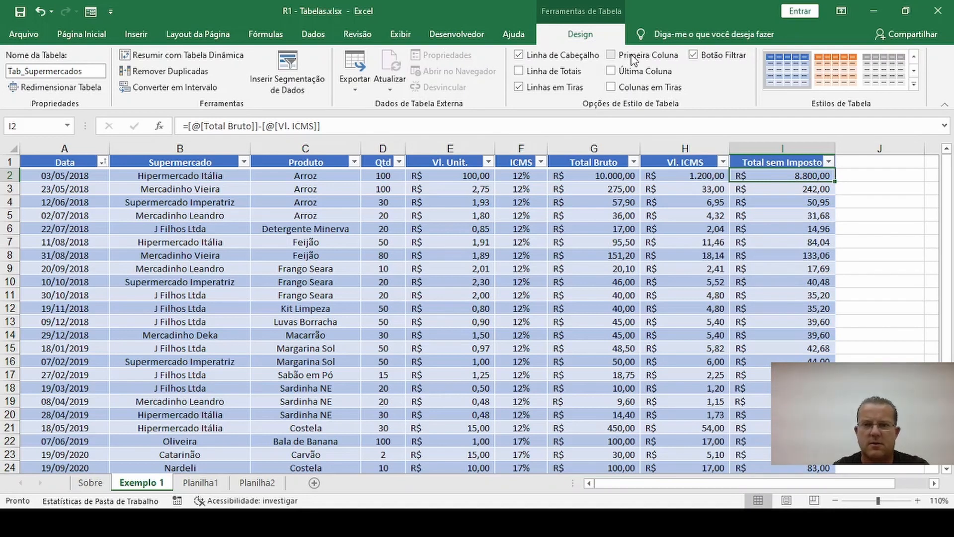
pyautogui.click(634, 57)
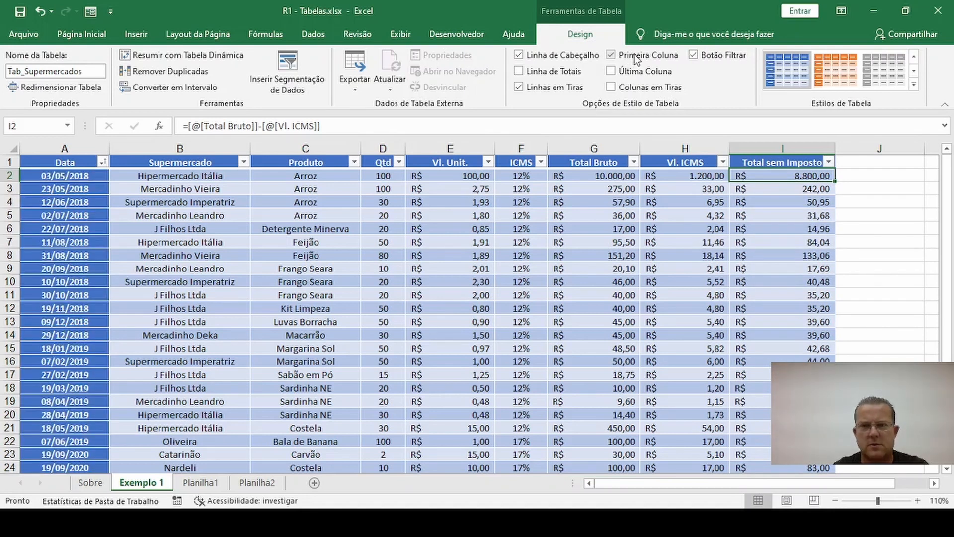
pyautogui.click(634, 57)
pyautogui.click(884, 72)
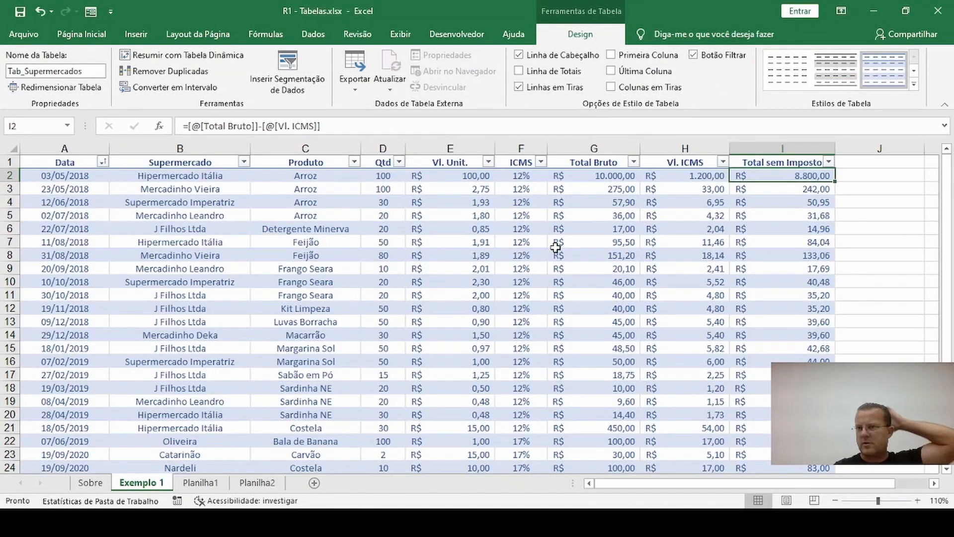
pyautogui.click(834, 69)
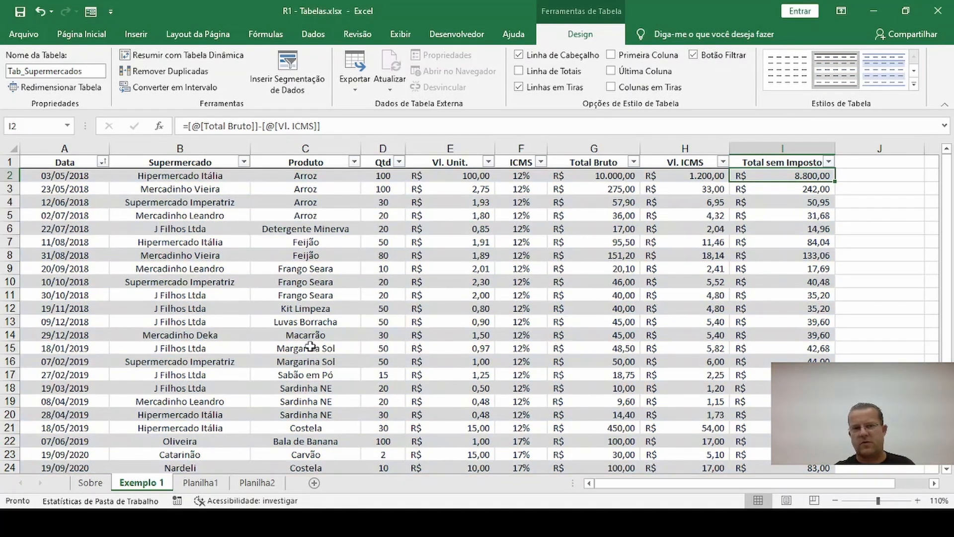
pyautogui.click(884, 70)
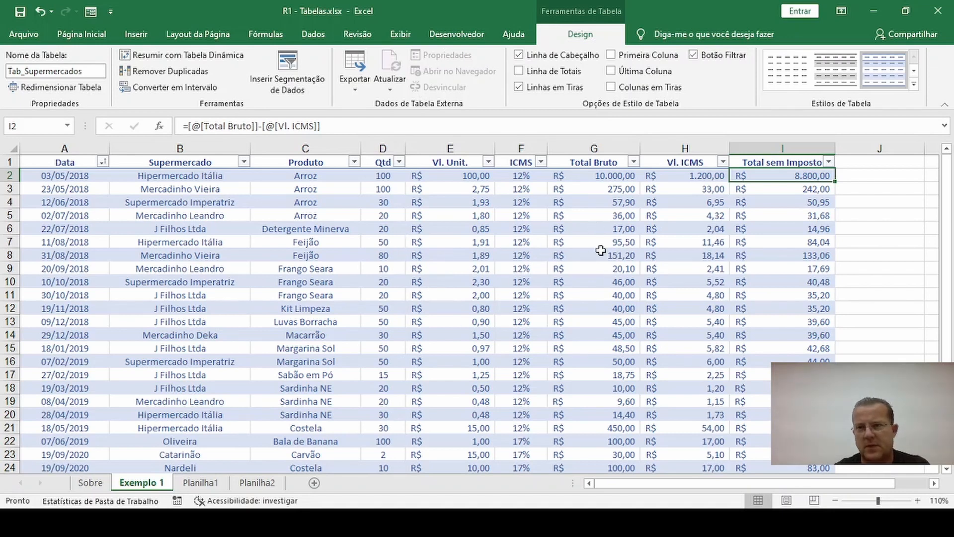
# Hide the filter buttons in the table's header row and show them again.
pyautogui.click(693, 56)
pyautogui.click(694, 55)
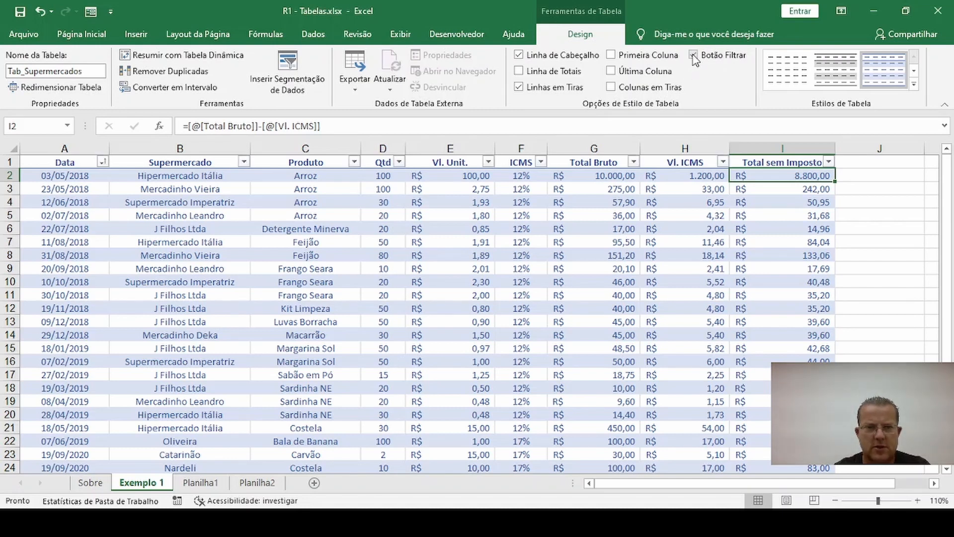
pyautogui.click(694, 55)
pyautogui.click(694, 55)
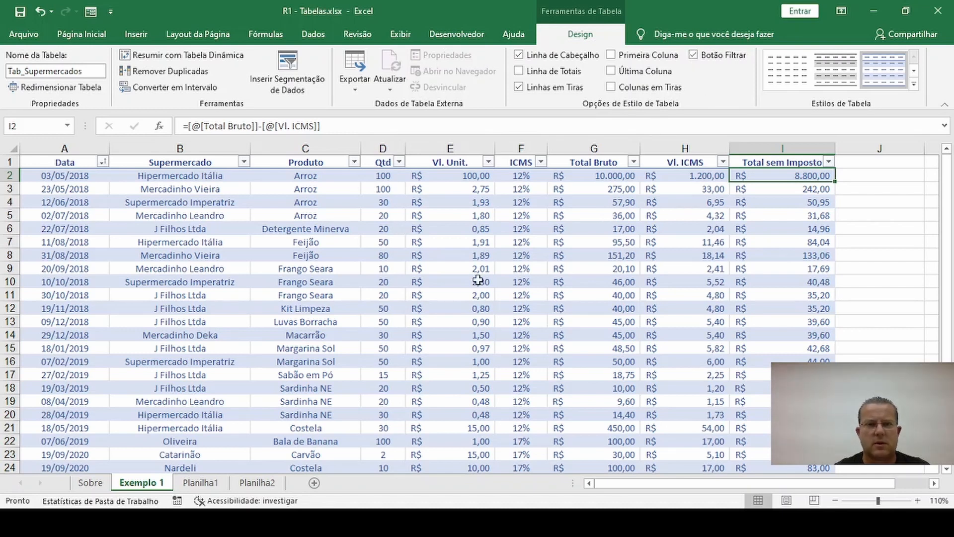
# From a cell in the table, turn on the totals row below the last record.
pyautogui.click(453, 200)
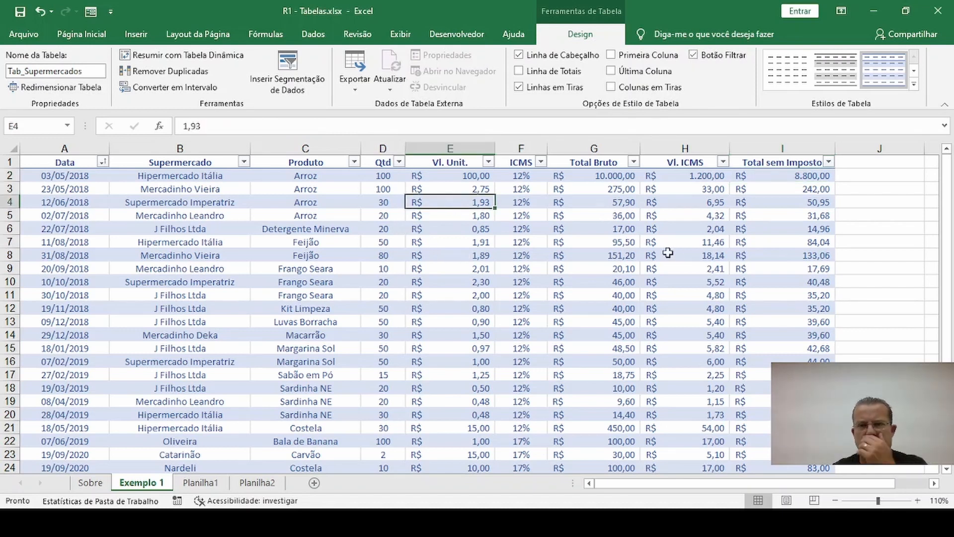
pyautogui.scroll(-2, 547, 254)
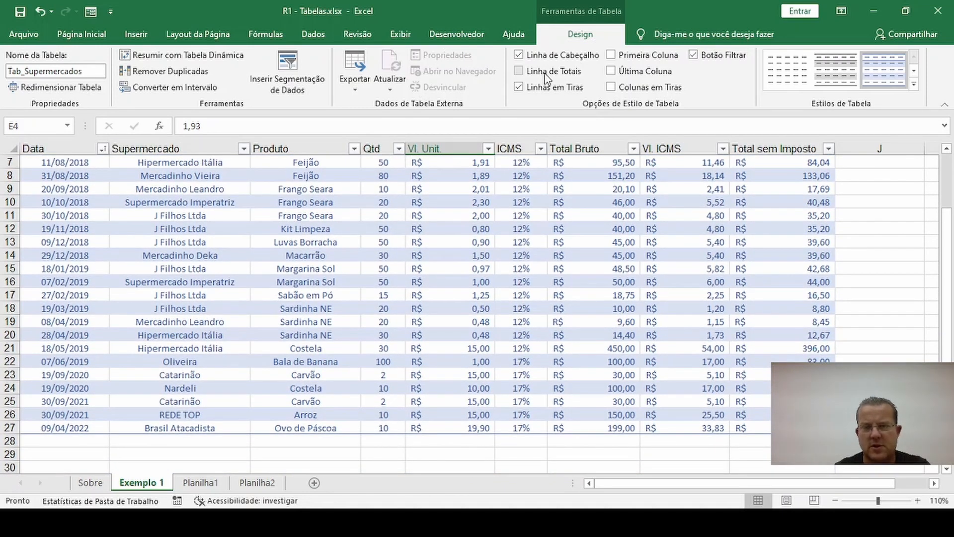
pyautogui.scroll(2, 581, 238)
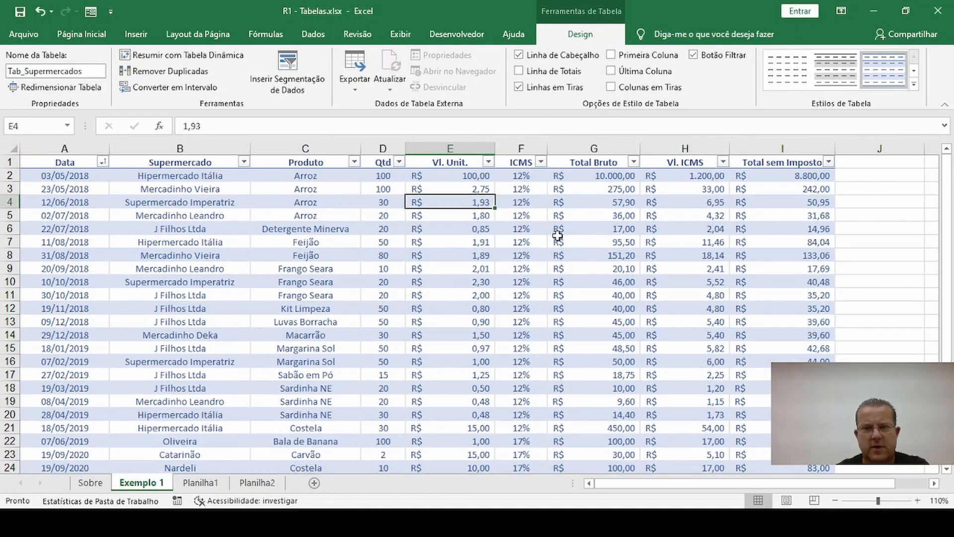
pyautogui.scroll(-3, 557, 236)
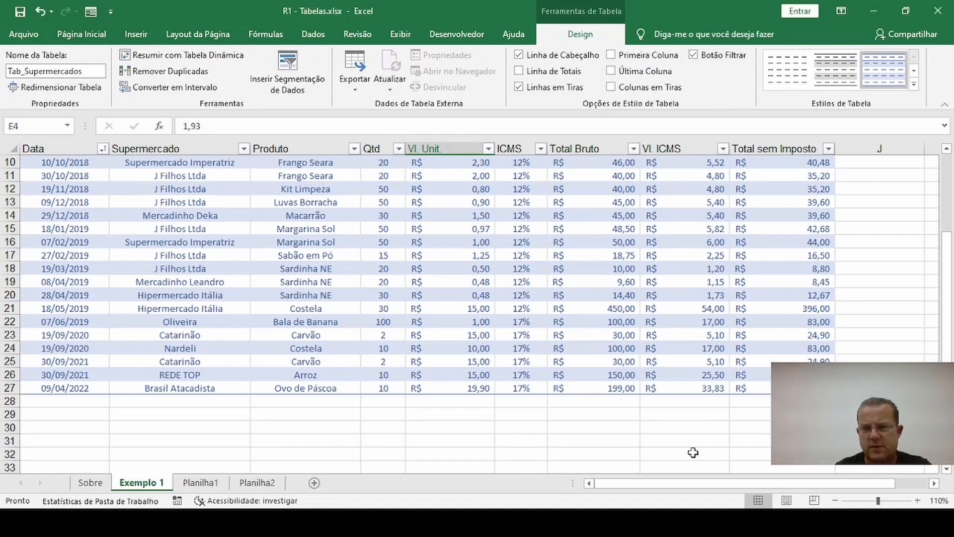
pyautogui.click(554, 71)
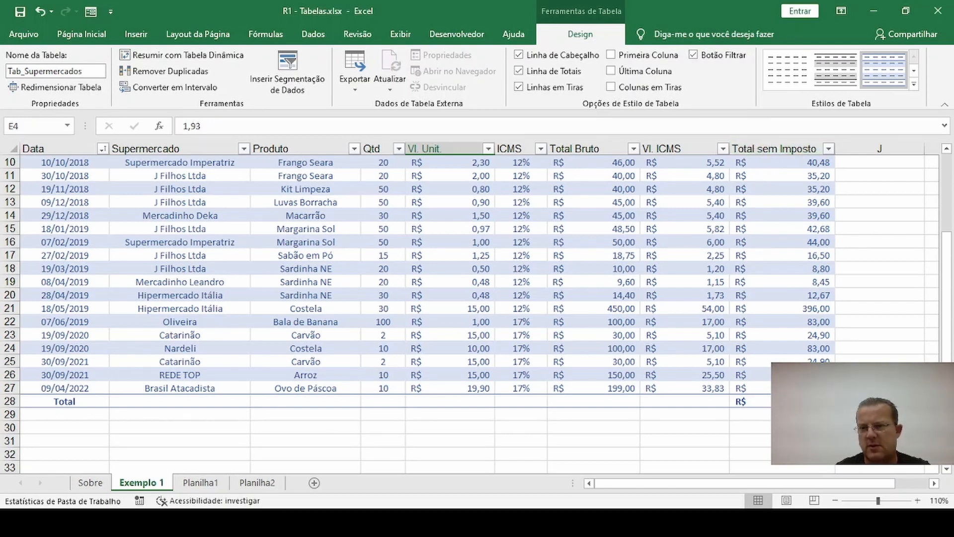
# Compare the availability of the table design tools with a cell outside the table and one inside it selected.
pyautogui.click(748, 401)
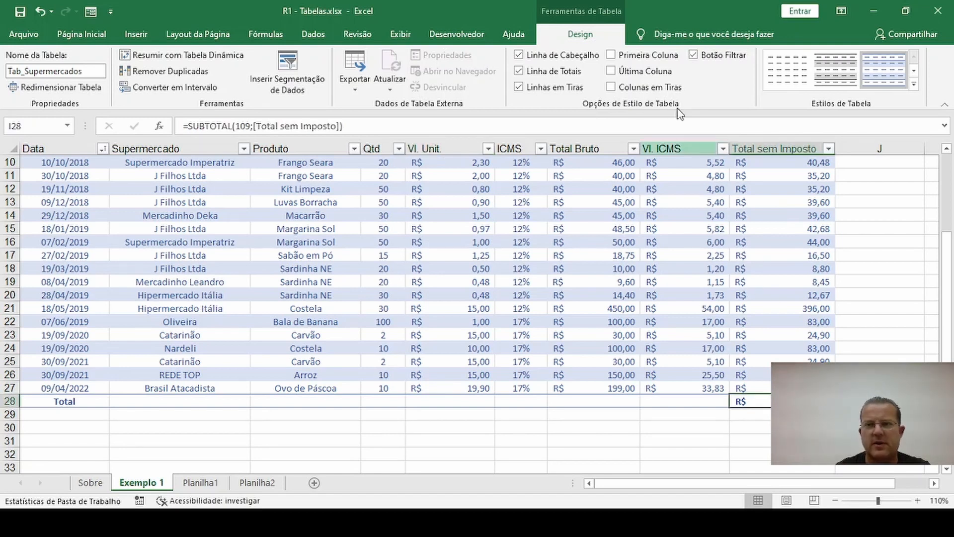
pyautogui.click(95, 39)
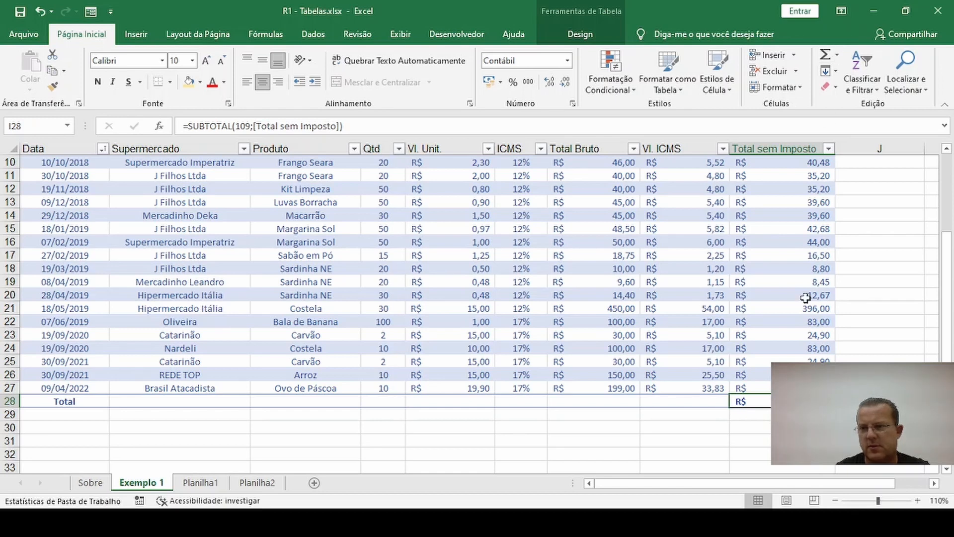
pyautogui.click(748, 427)
pyautogui.click(412, 428)
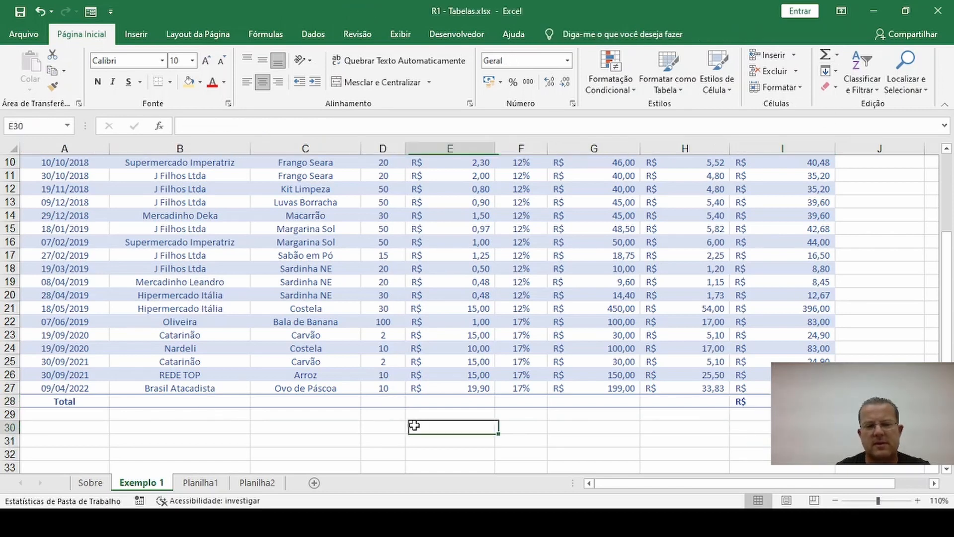
pyautogui.click(542, 298)
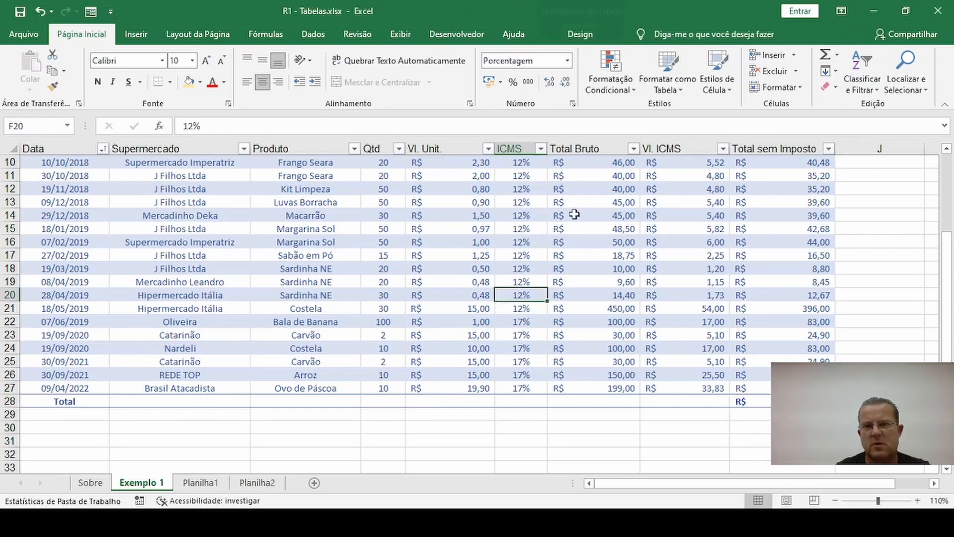
pyautogui.click(586, 33)
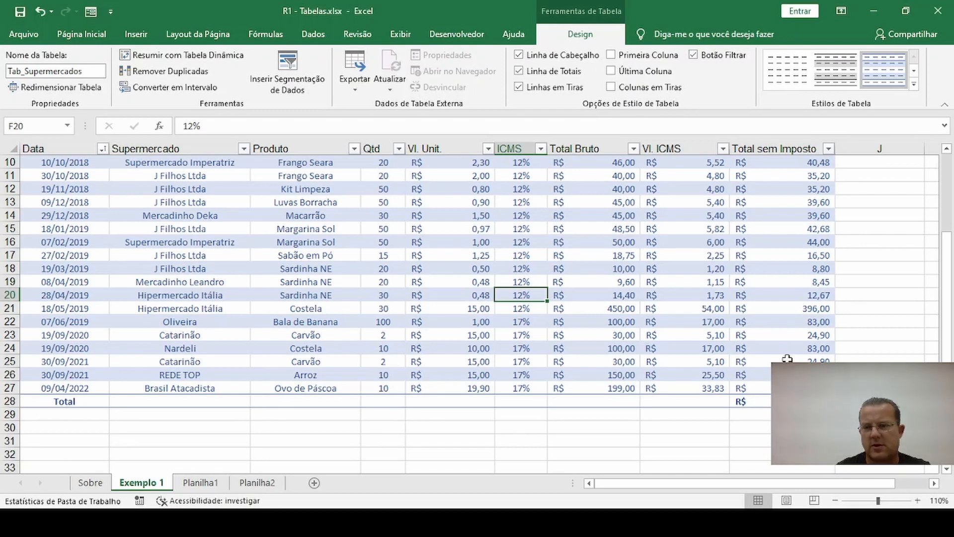
# Examine the subtotal formula for Total sem Imposto in I28 and leave it as it is.
pyautogui.click(750, 401)
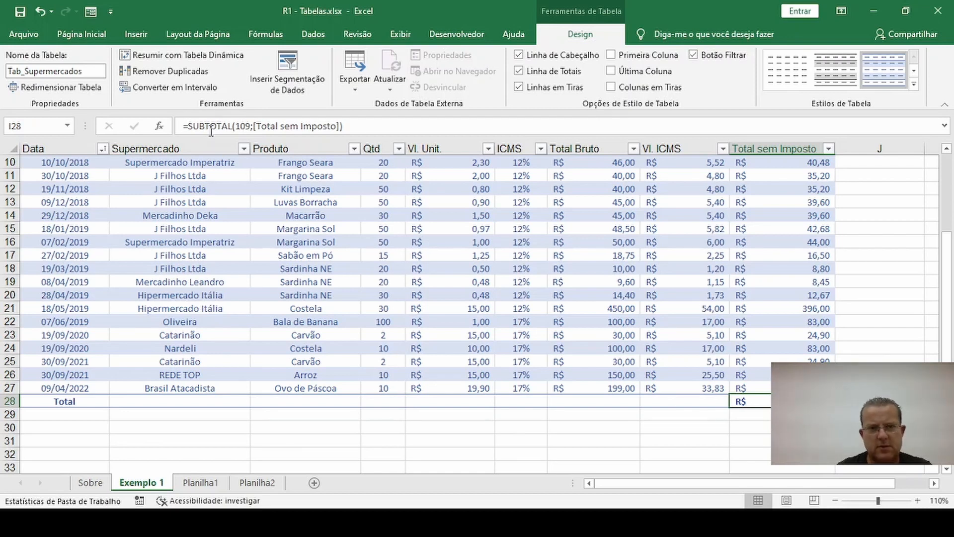
pyautogui.click(242, 126)
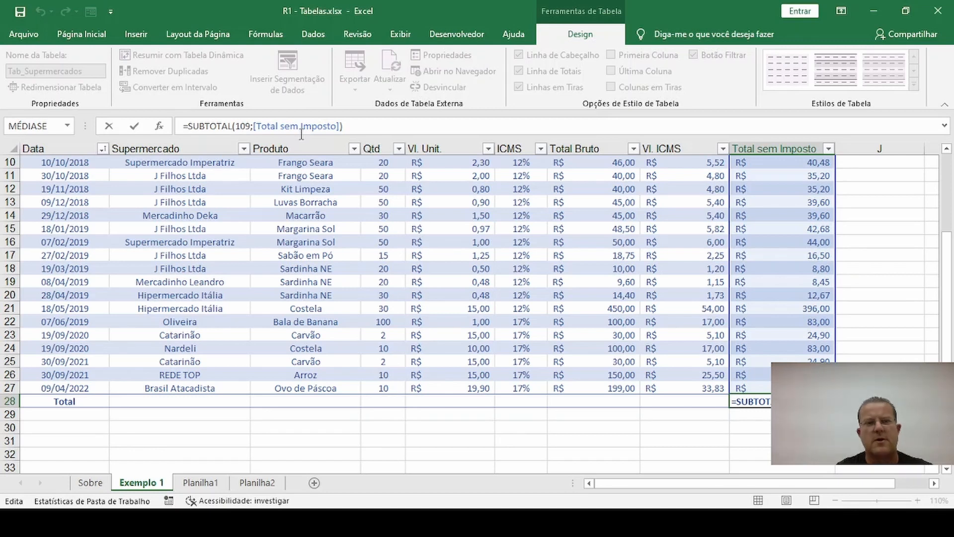
pyautogui.click(364, 125)
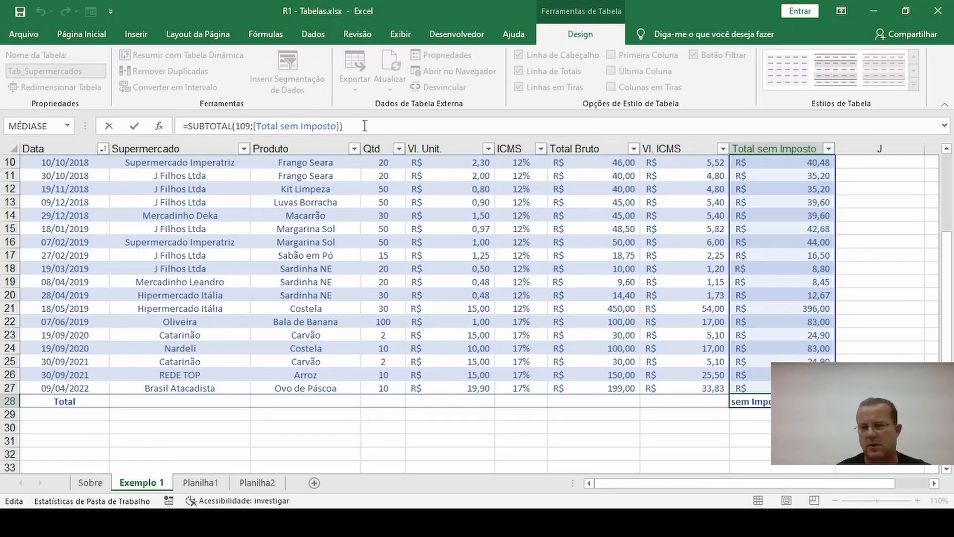
pyautogui.press('Return')
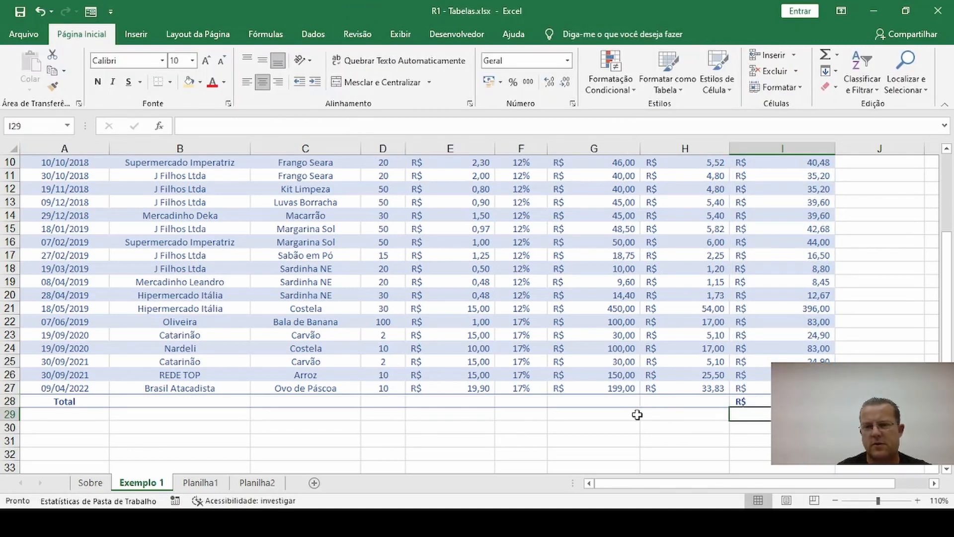
# In the totals row, set the Total Bruto column to show its sum.
pyautogui.scroll(3, 619, 406)
pyautogui.click(611, 322)
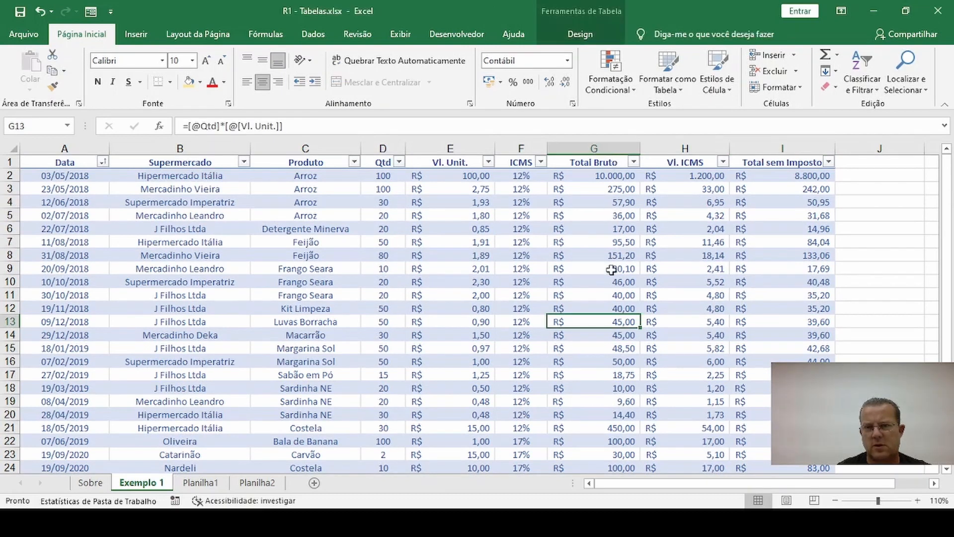
pyautogui.scroll(-4, 611, 278)
pyautogui.click(620, 361)
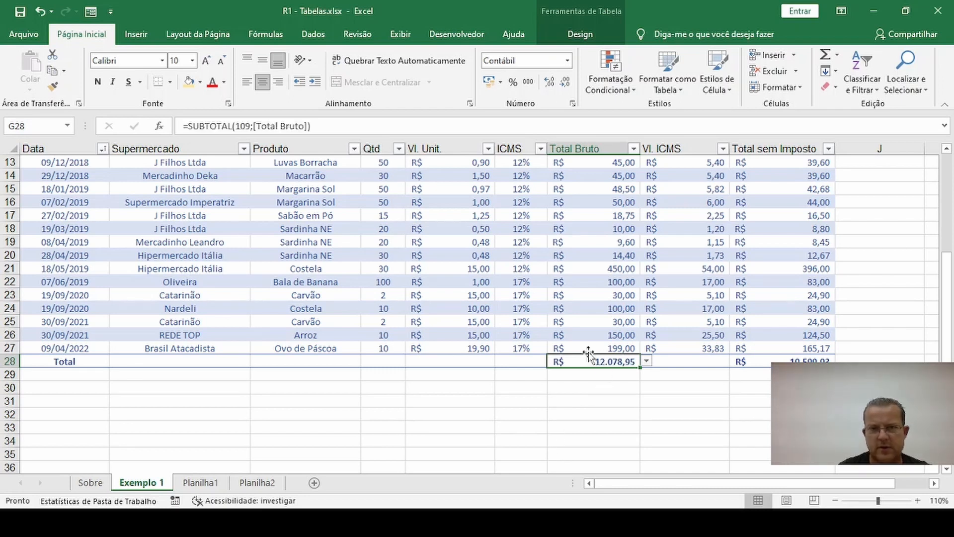
# In the totals row, show the average for Vl. Unit. and the count for Produto.
pyautogui.click(487, 359)
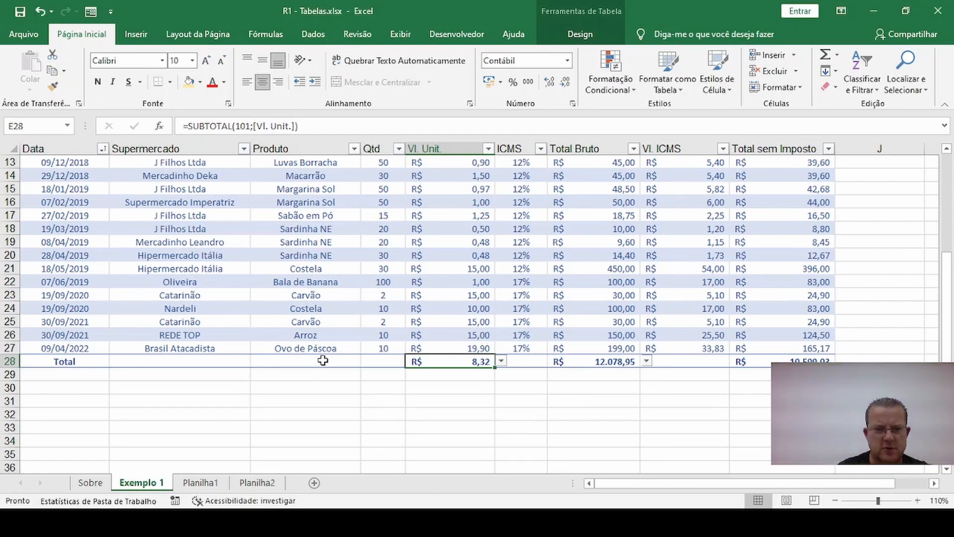
pyautogui.click(318, 362)
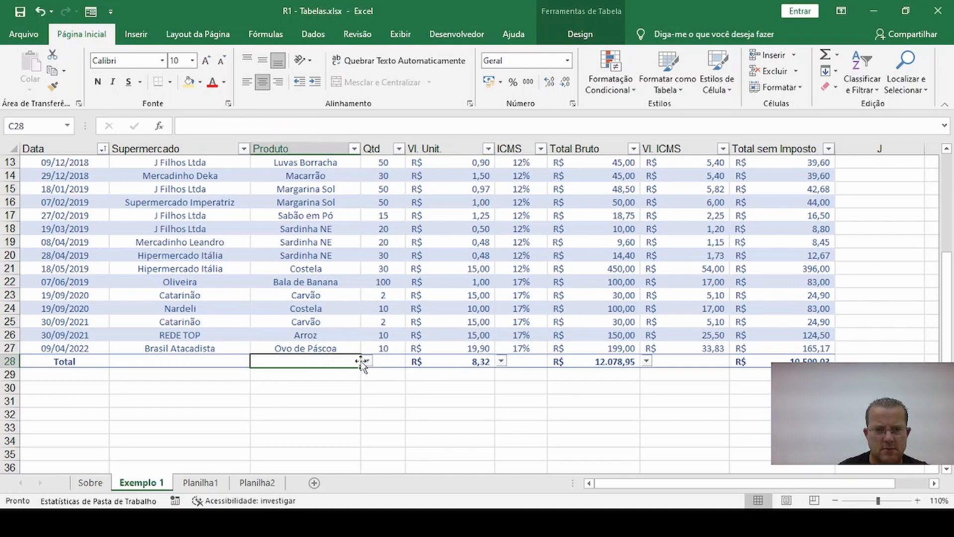
pyautogui.click(268, 398)
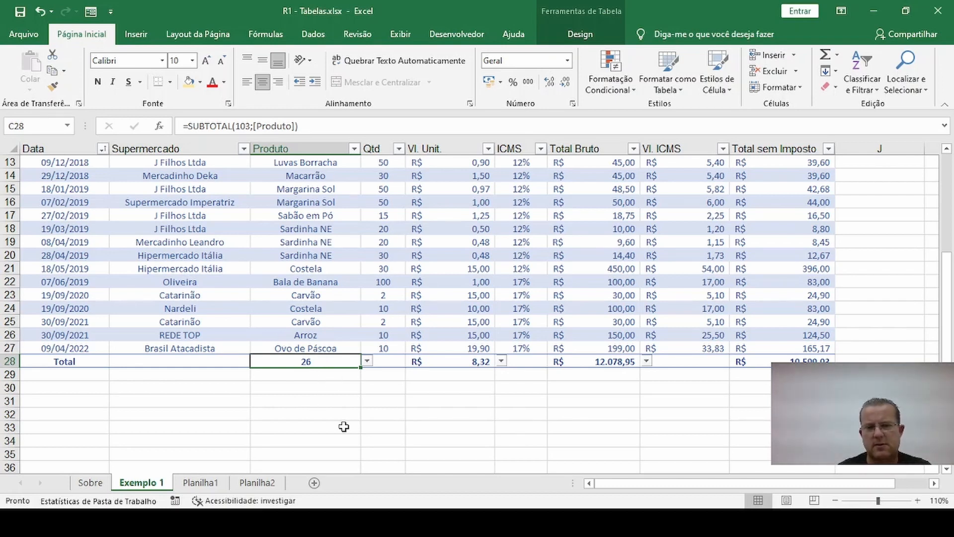
pyautogui.click(498, 253)
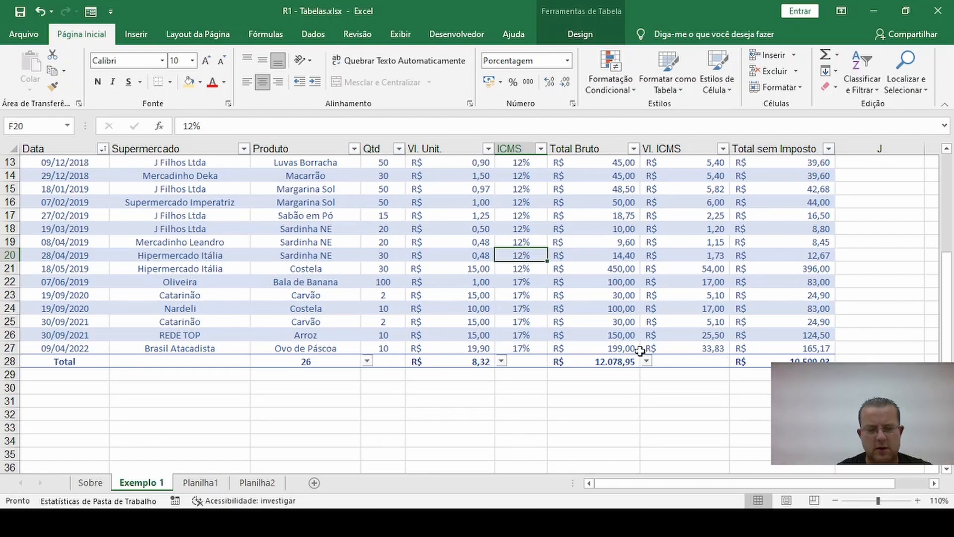
# Add a new row after the last record in row 27 and extend the table with three more blank rows.
pyautogui.click(812, 348)
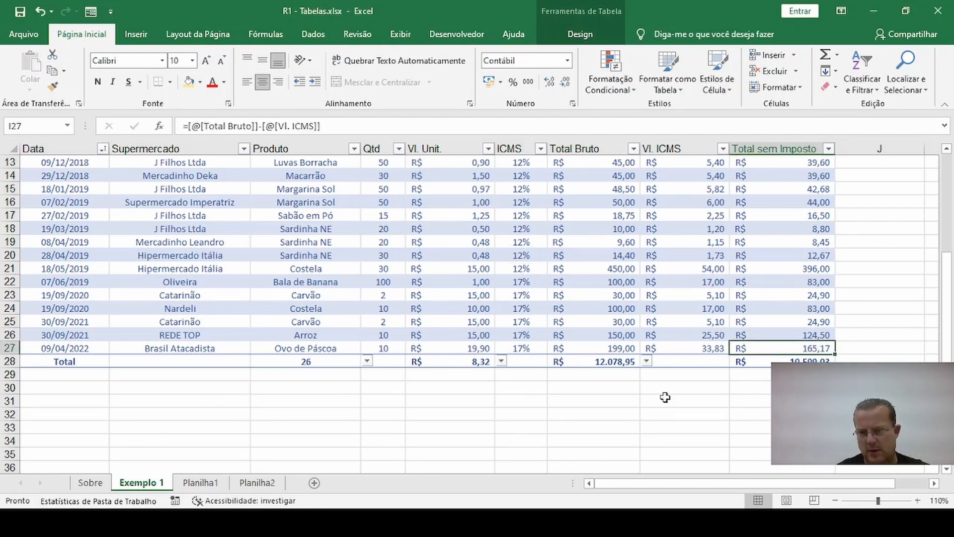
pyautogui.press('Tab')
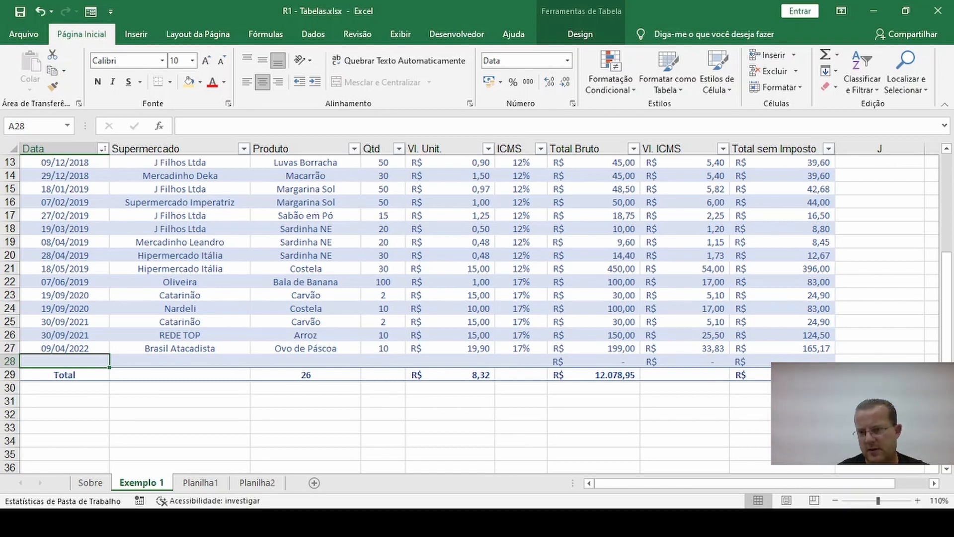
pyautogui.moveTo(835, 381); pyautogui.dragTo(845, 420)
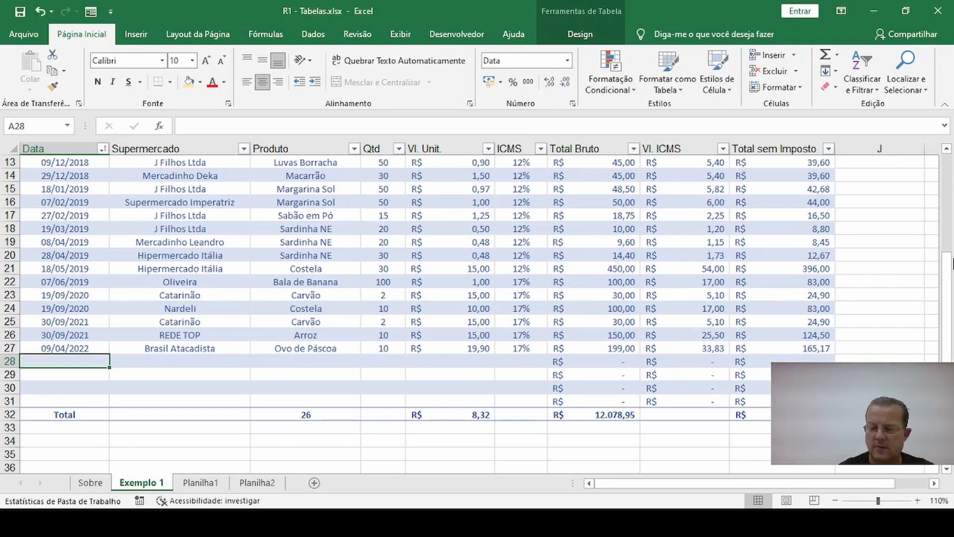
# Enter the date 26/04/2022 and the supermarket Brasil Atacadista for the new record in row 28.
pyautogui.write('26/04')
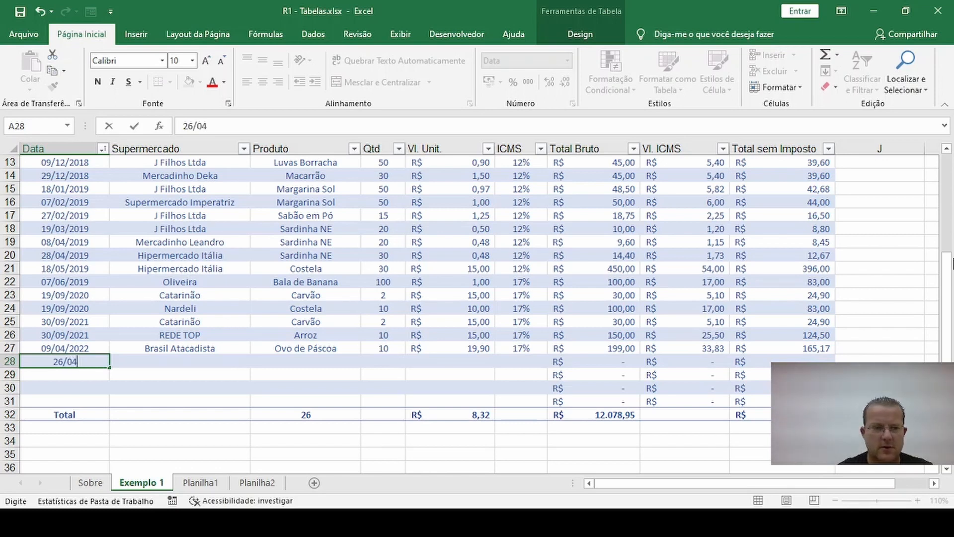
pyautogui.write('/2022')
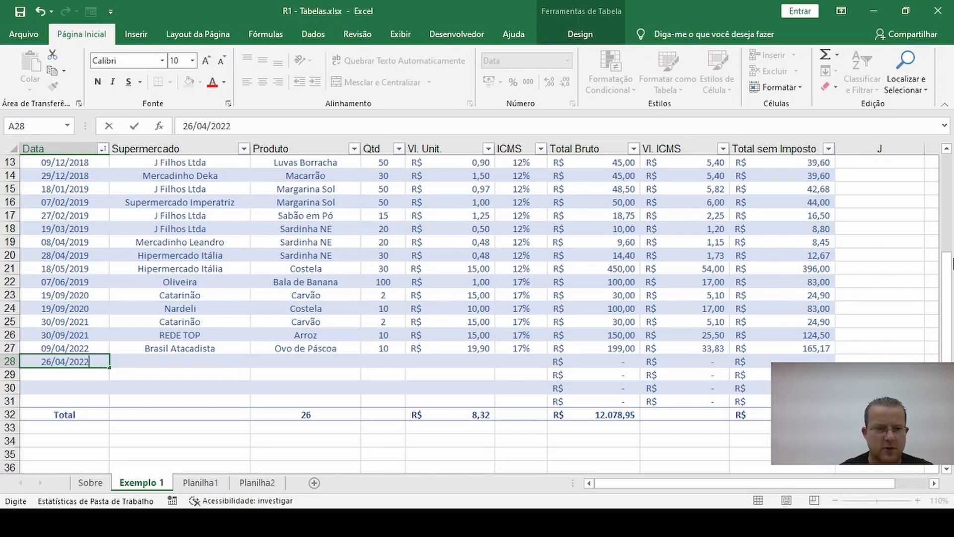
pyautogui.press('Tab')
pyautogui.write('b')
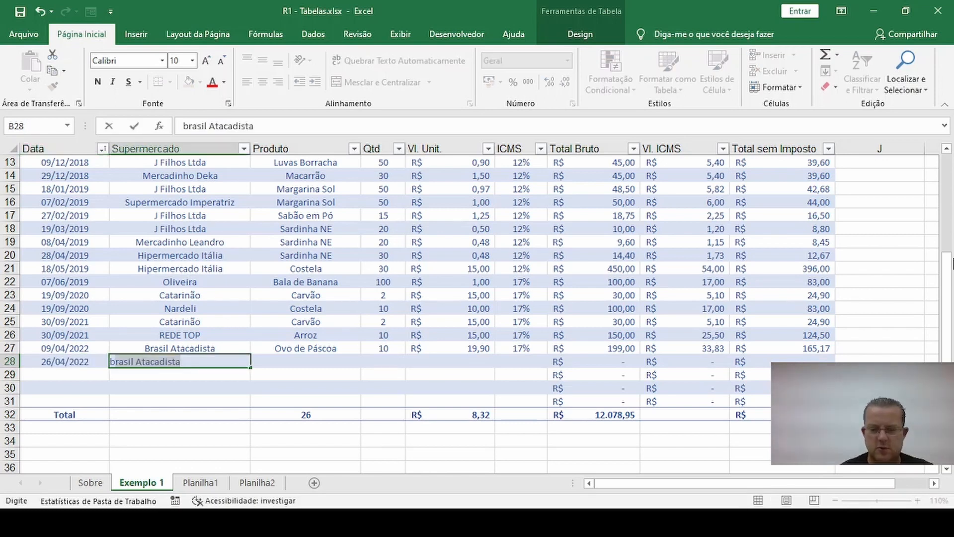
pyautogui.hotkey('ctrl', 'Return')
pyautogui.press('Tab')
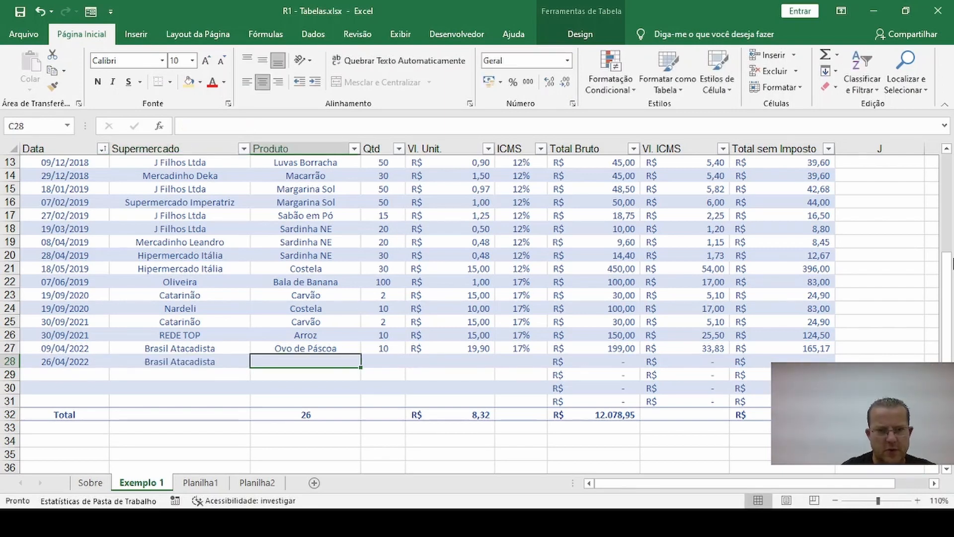
# Fill in row 28 with the product Carvão, Qtd 10 and Vl. Unit. 17,90.
pyautogui.write('Carvão')
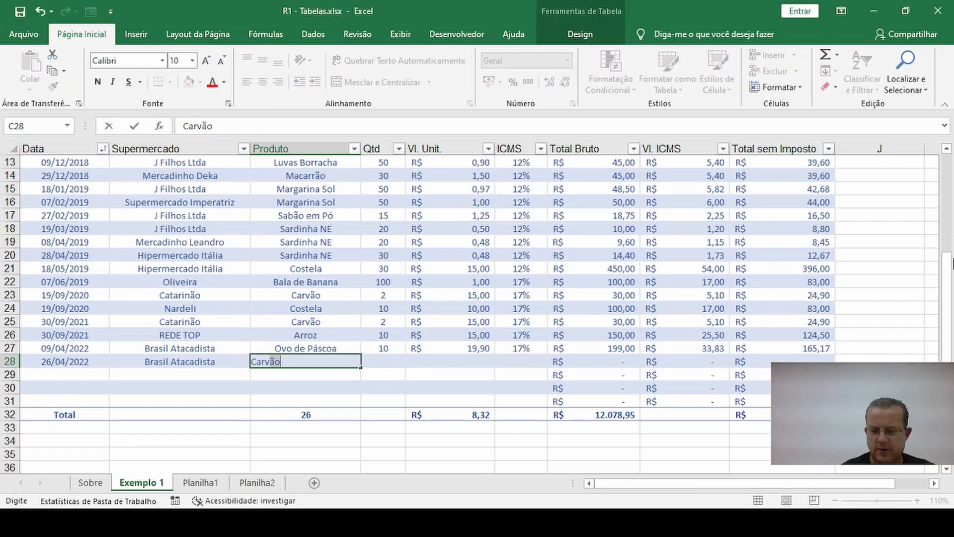
pyautogui.press('Tab')
pyautogui.write('10')
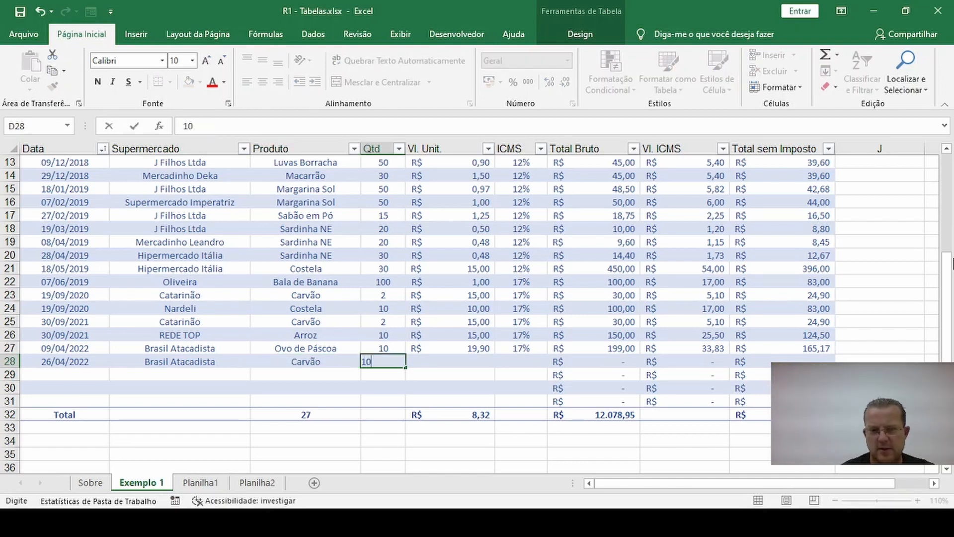
pyautogui.press('Tab')
pyautogui.write('17')
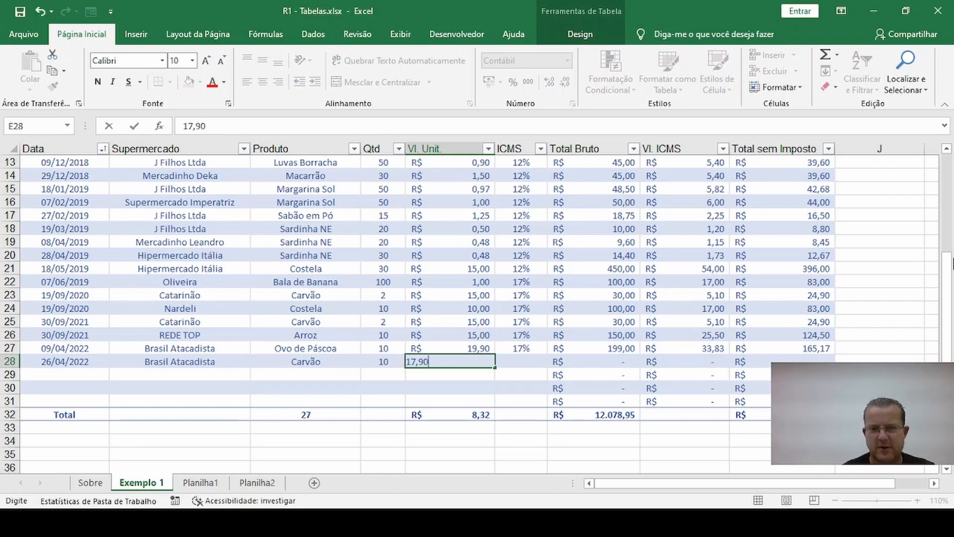
pyautogui.press('Tab')
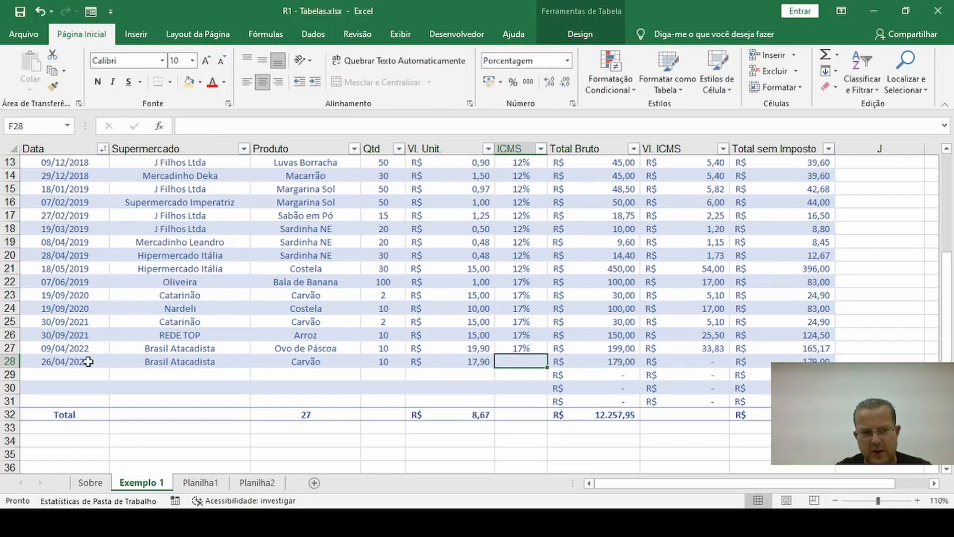
# Set the ICMS in row 28 to 17% and check the calculated columns of the new record and blank rows.
pyautogui.moveTo(85, 362); pyautogui.dragTo(464, 361)
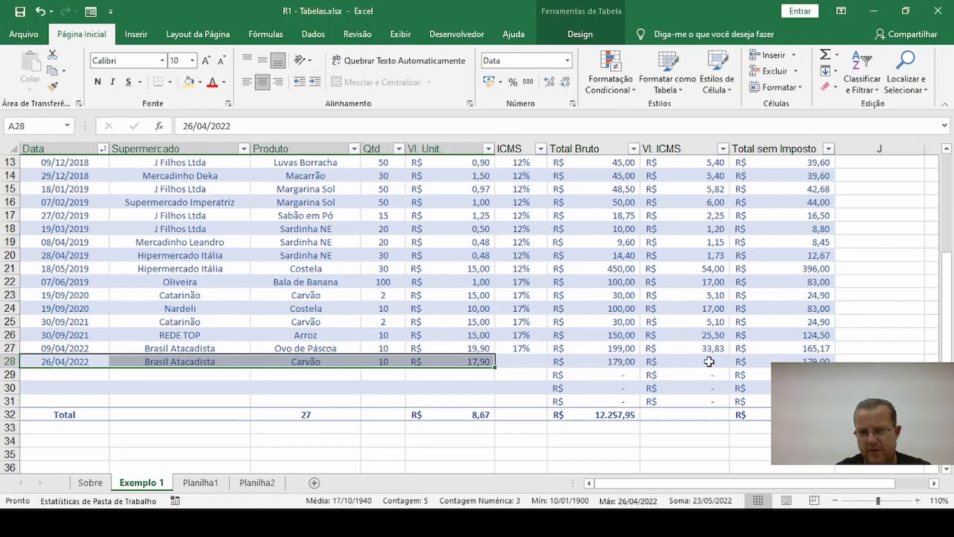
pyautogui.click(542, 355)
pyautogui.write('17')
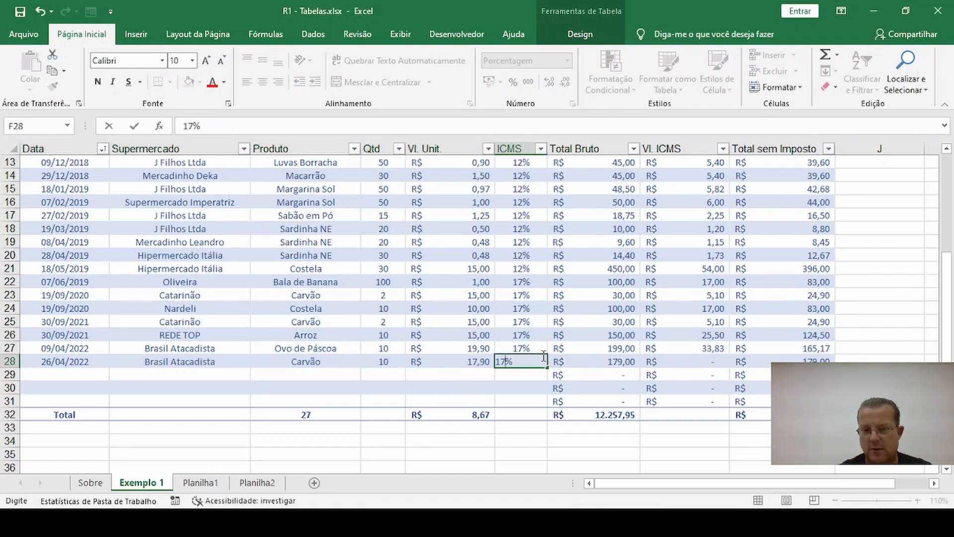
pyautogui.press('Return')
pyautogui.click(533, 360)
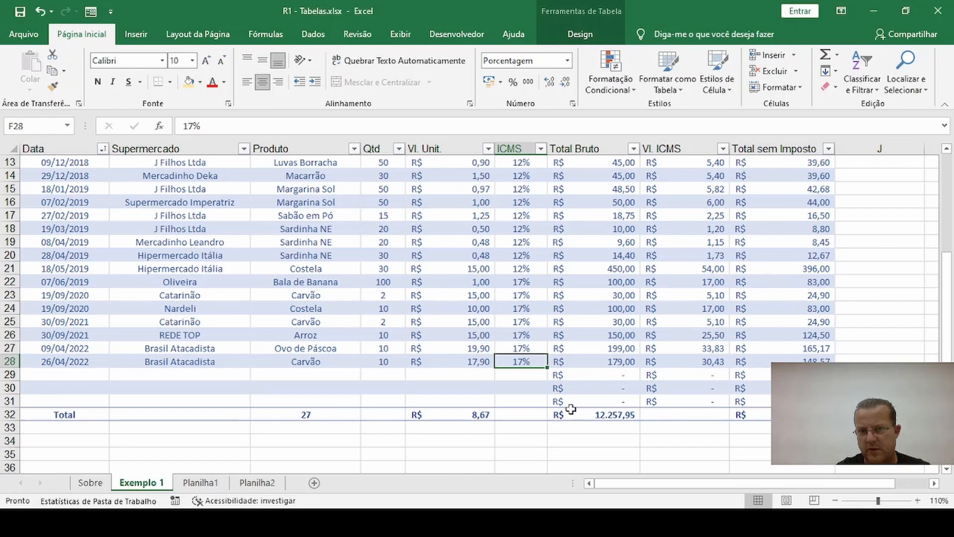
pyautogui.moveTo(603, 366); pyautogui.dragTo(827, 359)
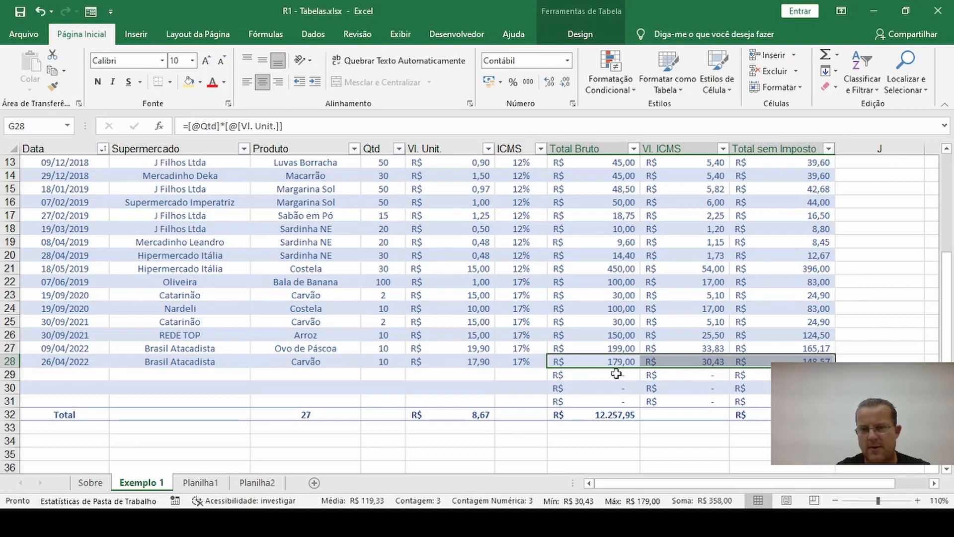
pyautogui.moveTo(616, 374); pyautogui.dragTo(746, 401)
# Delete the three blank table rows 29 to 31 above the totals row.
pyautogui.click(600, 441)
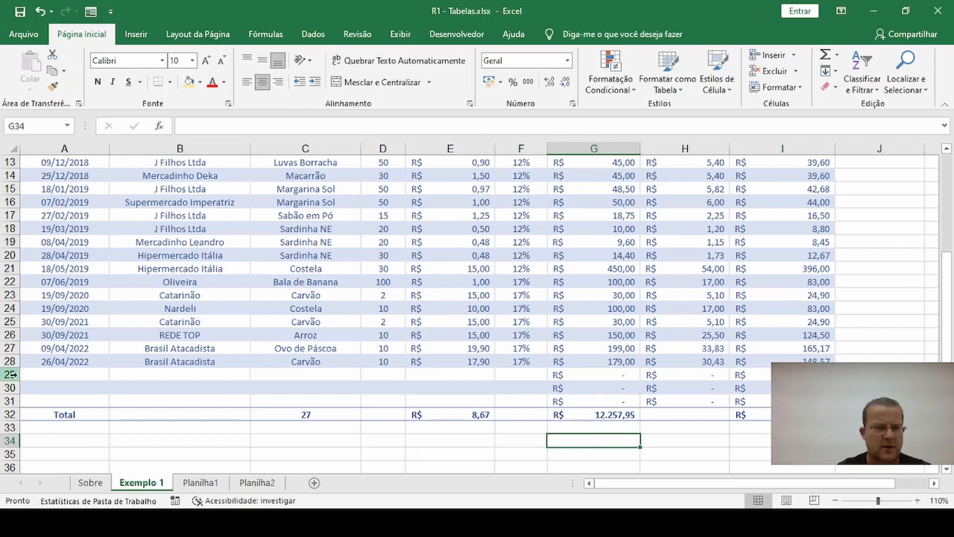
pyautogui.moveTo(15, 375); pyautogui.dragTo(15, 401)
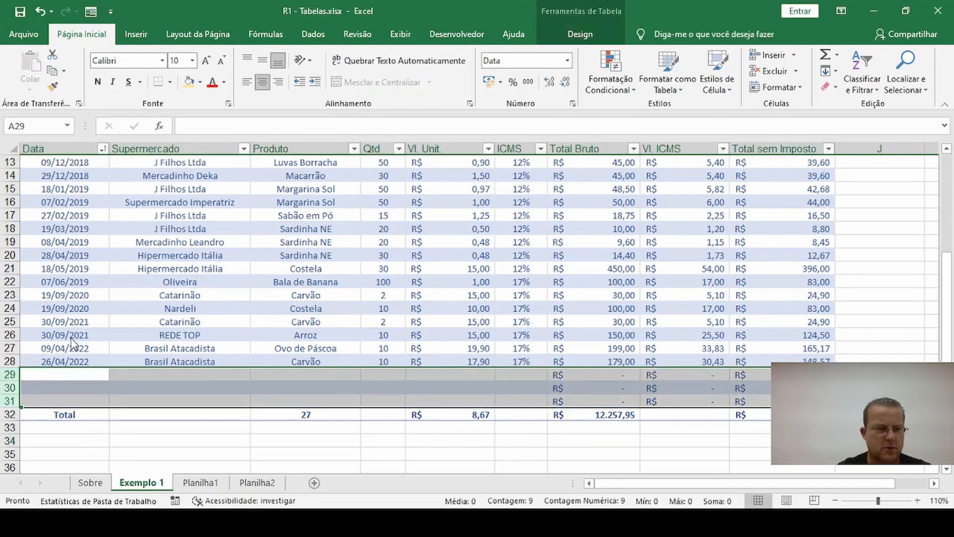
pyautogui.hotkey('ctrl', '-')
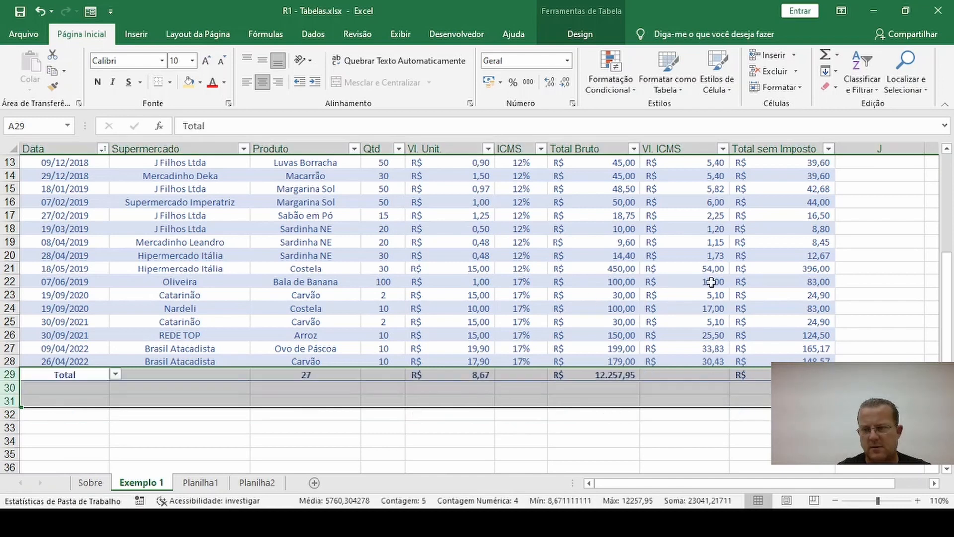
pyautogui.click(713, 282)
# Format the Total Bruto, Vl. ICMS and Total sem Imposto headers with a dark blue fill and white text.
pyautogui.scroll(4, 740, 326)
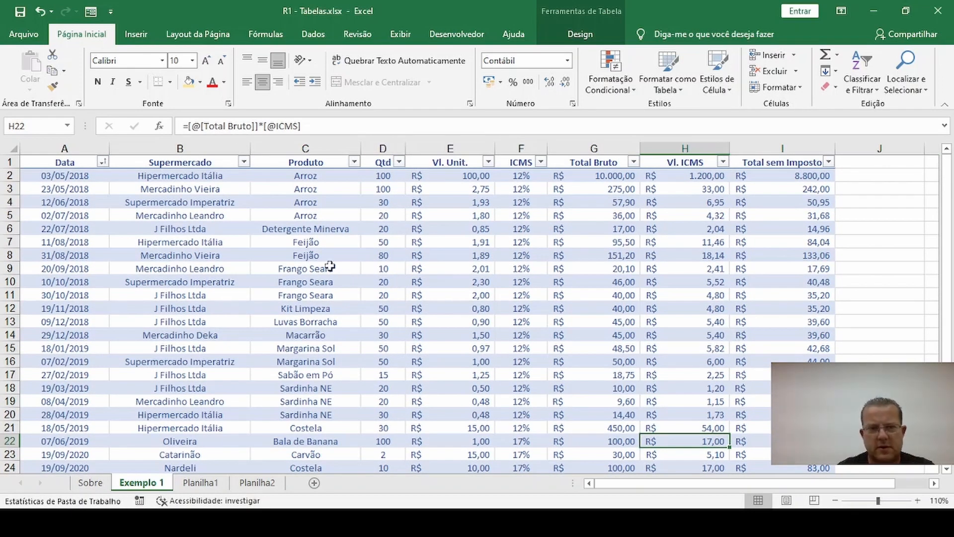
pyautogui.moveTo(605, 163); pyautogui.dragTo(740, 162)
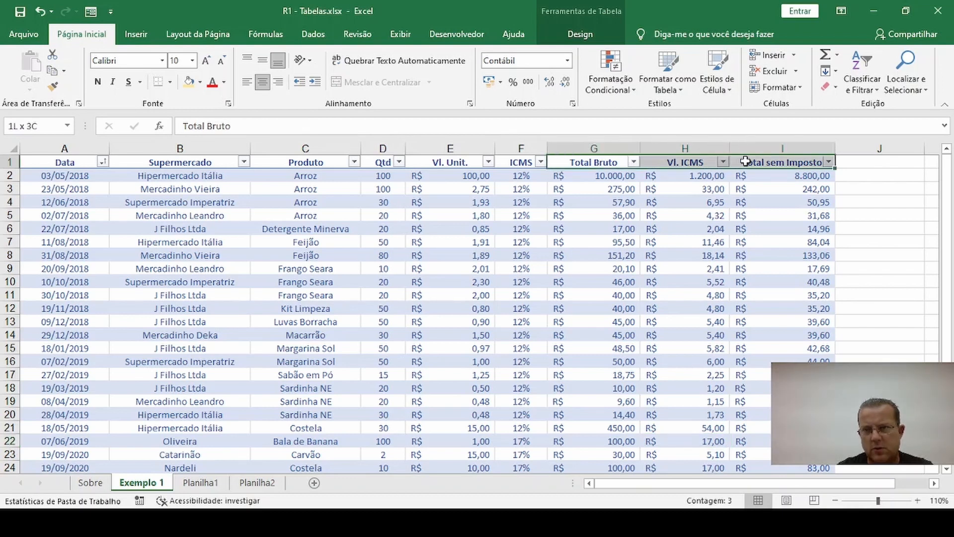
pyautogui.click(188, 82)
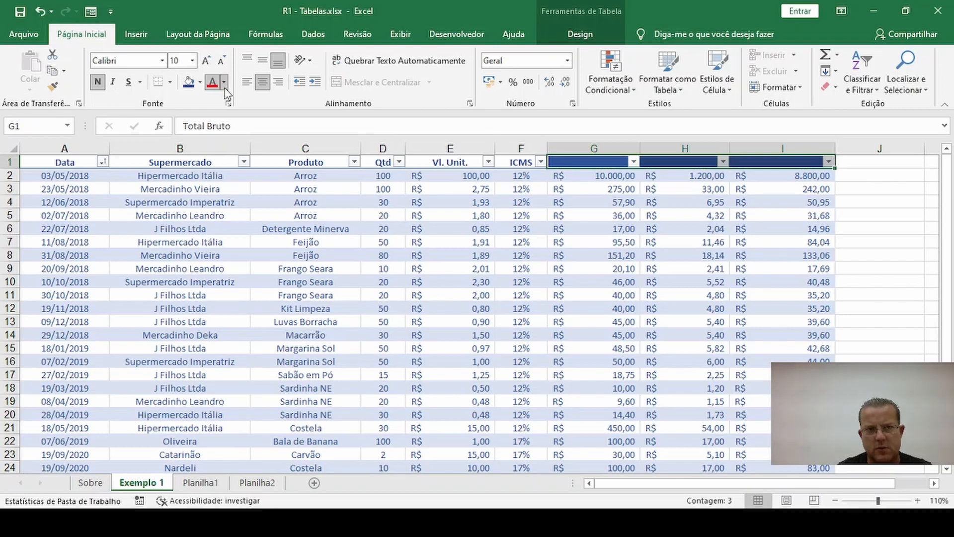
pyautogui.click(552, 255)
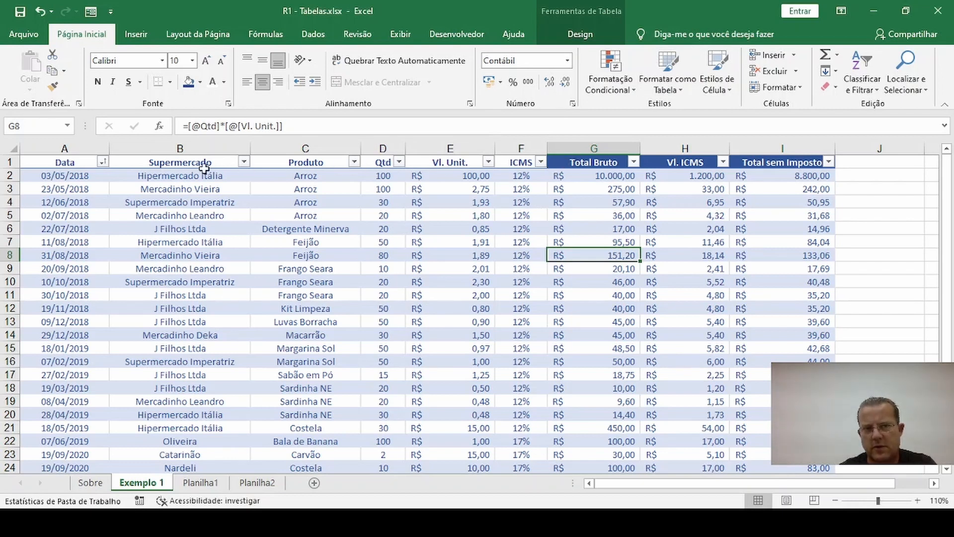
pyautogui.scroll(-3, 448, 305)
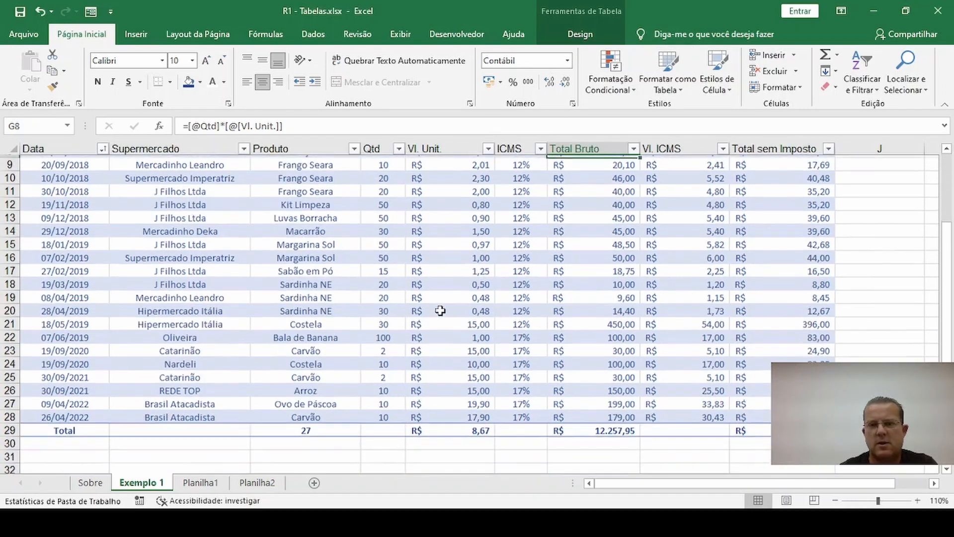
pyautogui.scroll(3, 464, 351)
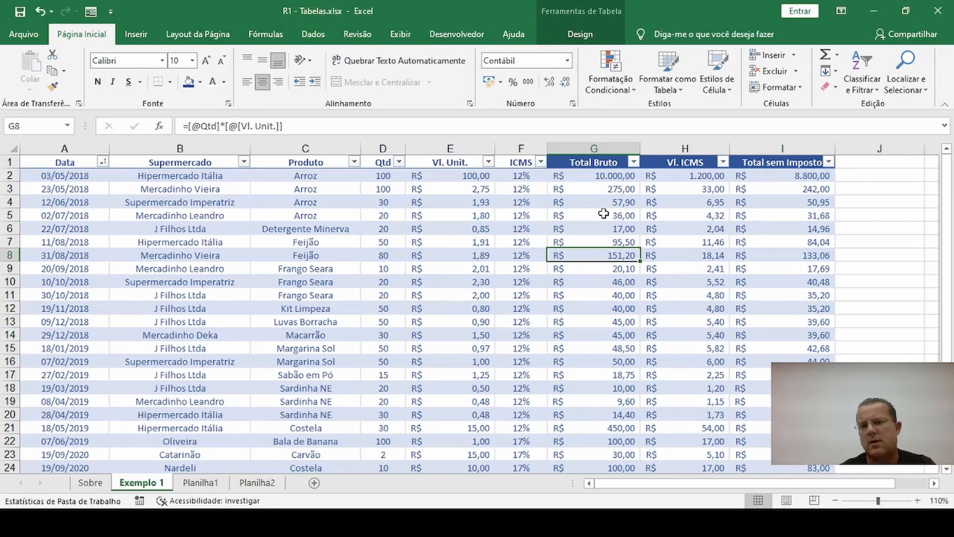
pyautogui.scroll(-5, 690, 303)
pyautogui.scroll(5, 699, 309)
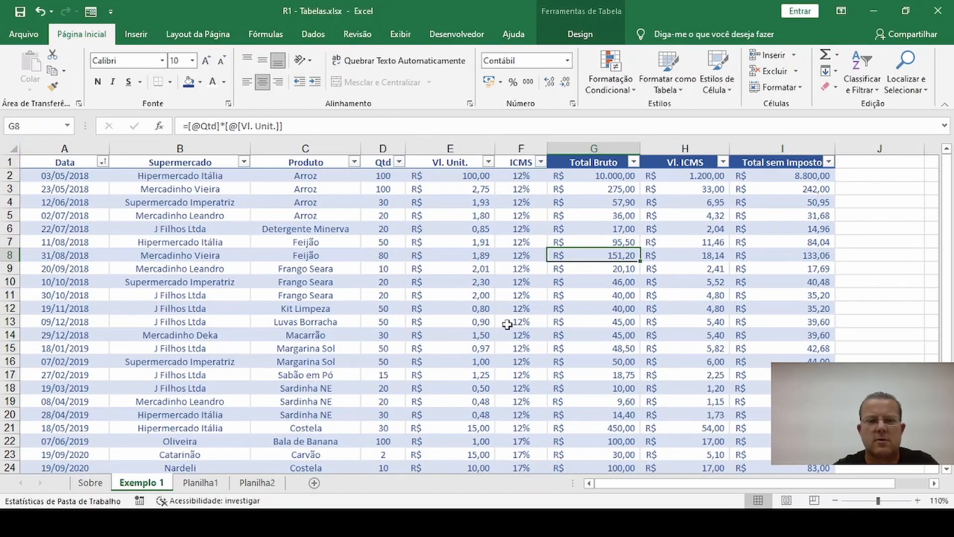
pyautogui.click(579, 36)
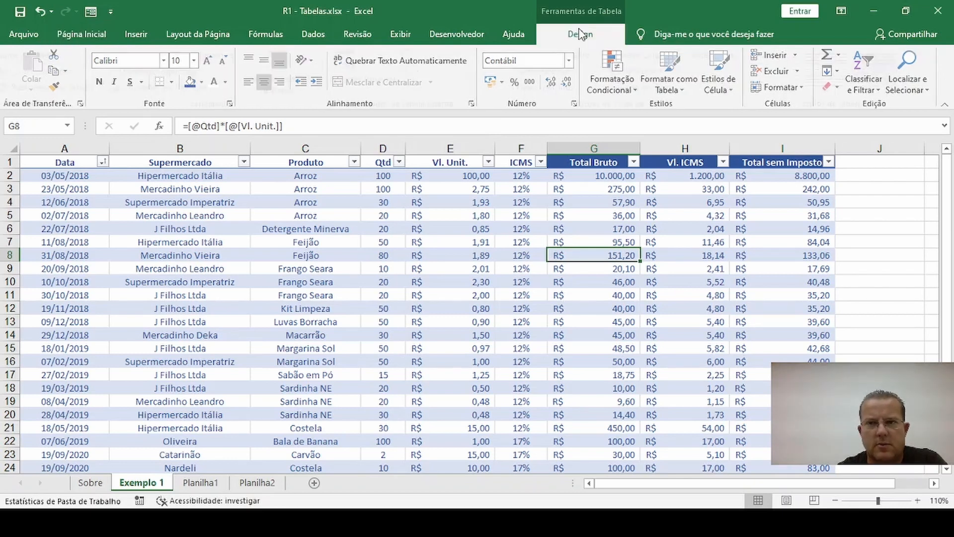
pyautogui.click(431, 269)
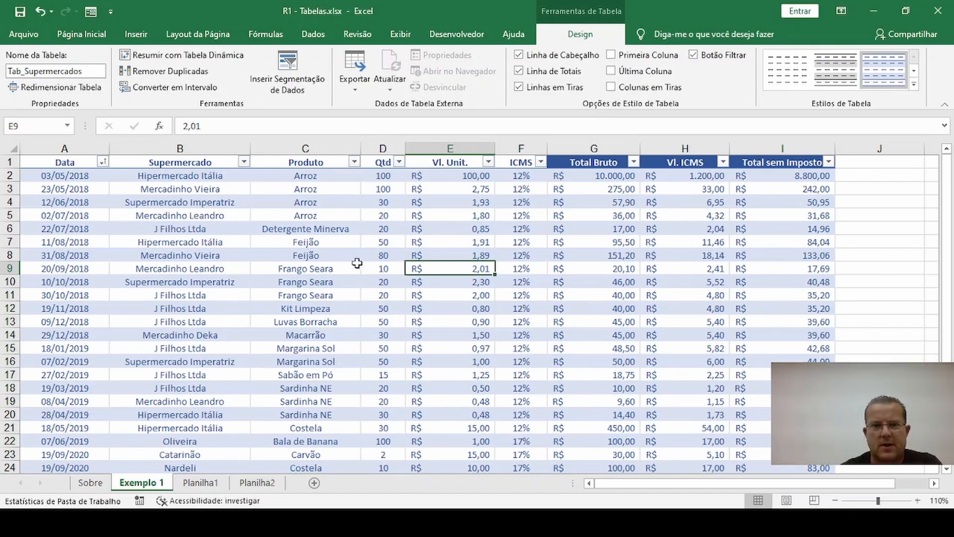
pyautogui.click(288, 213)
pyautogui.click(450, 189)
pyautogui.click(594, 201)
pyautogui.click(521, 282)
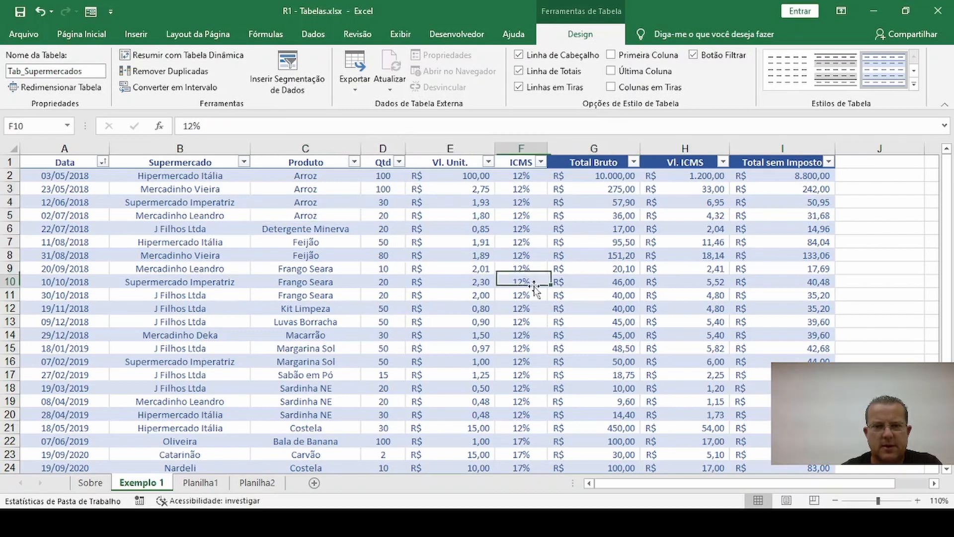
pyautogui.click(450, 335)
pyautogui.click(449, 282)
pyautogui.click(440, 240)
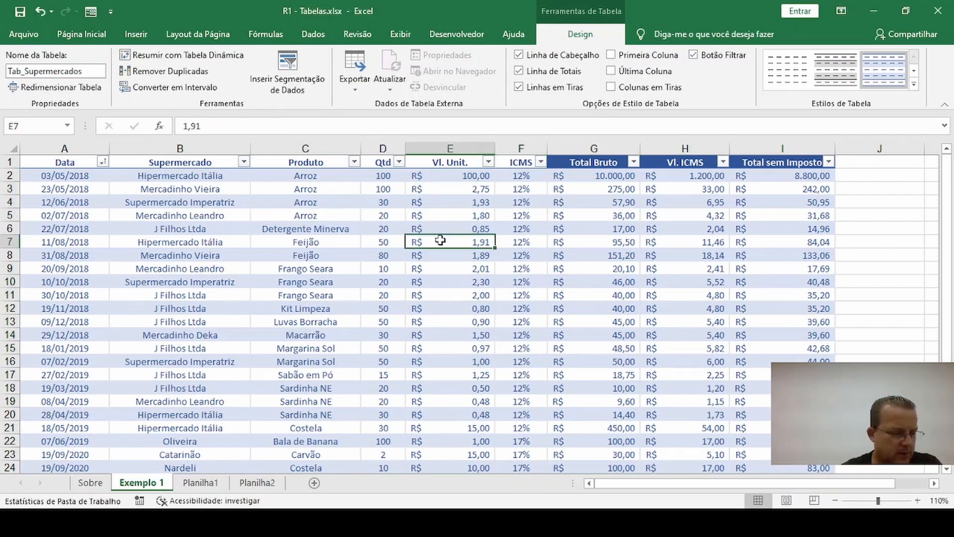
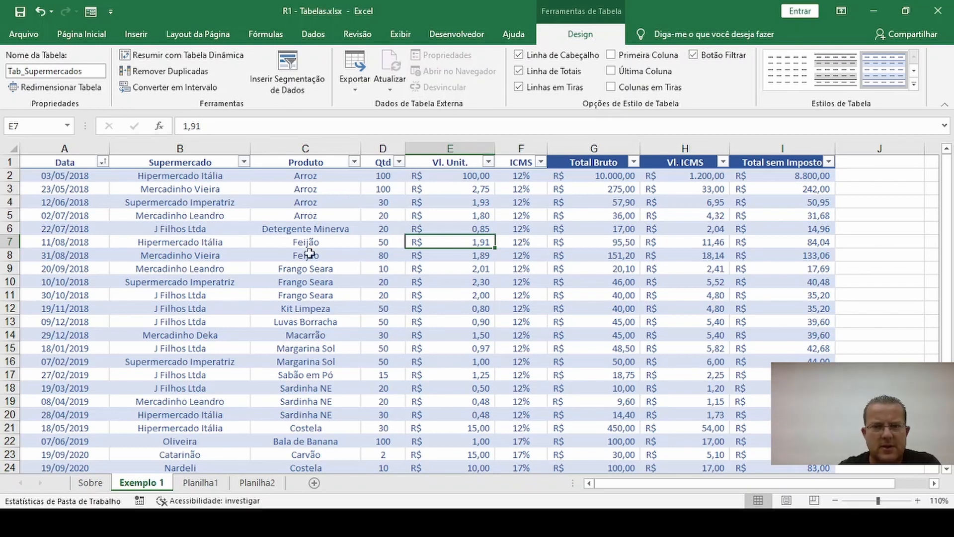
pyautogui.click(329, 232)
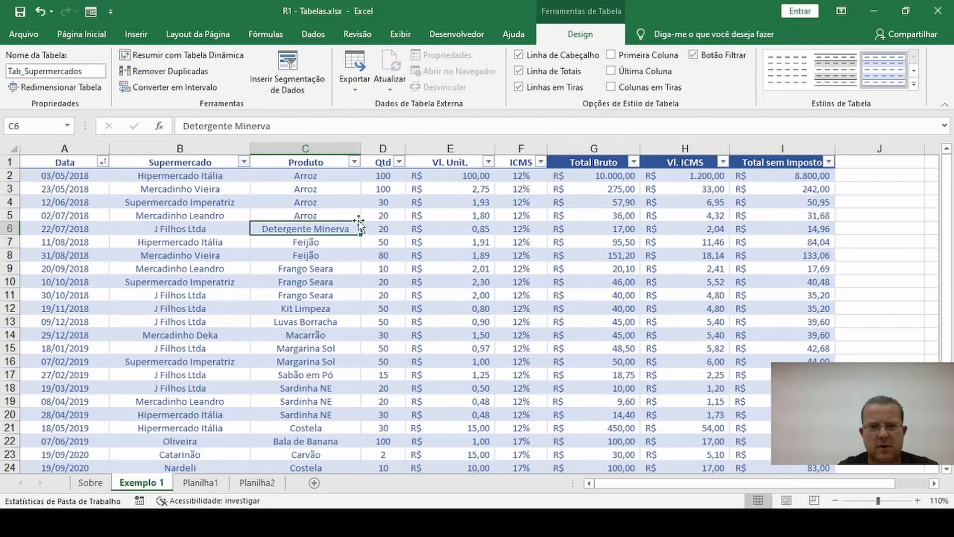
pyautogui.click(437, 203)
pyautogui.click(554, 203)
pyautogui.click(404, 289)
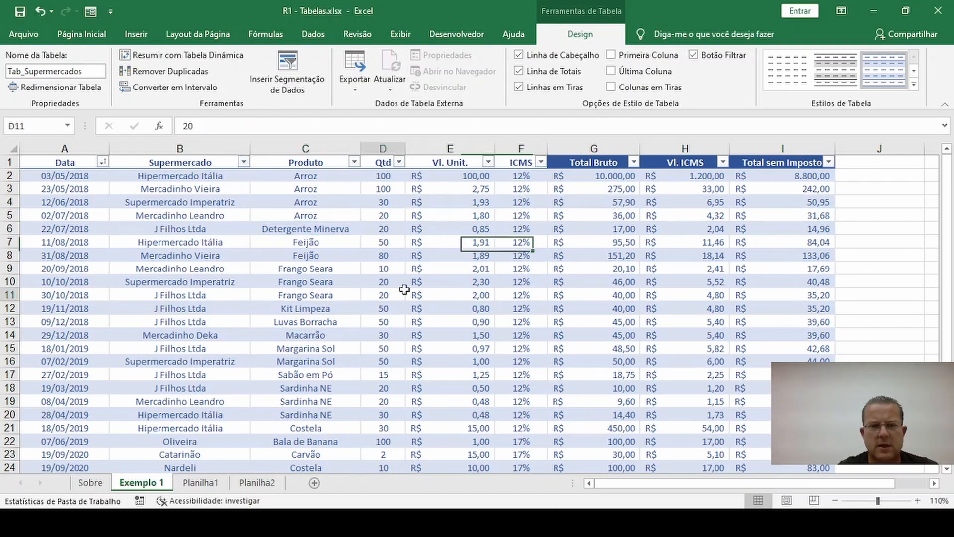
# Insert slicers for the Supermercado and Produto fields of the table.
pyautogui.click(329, 241)
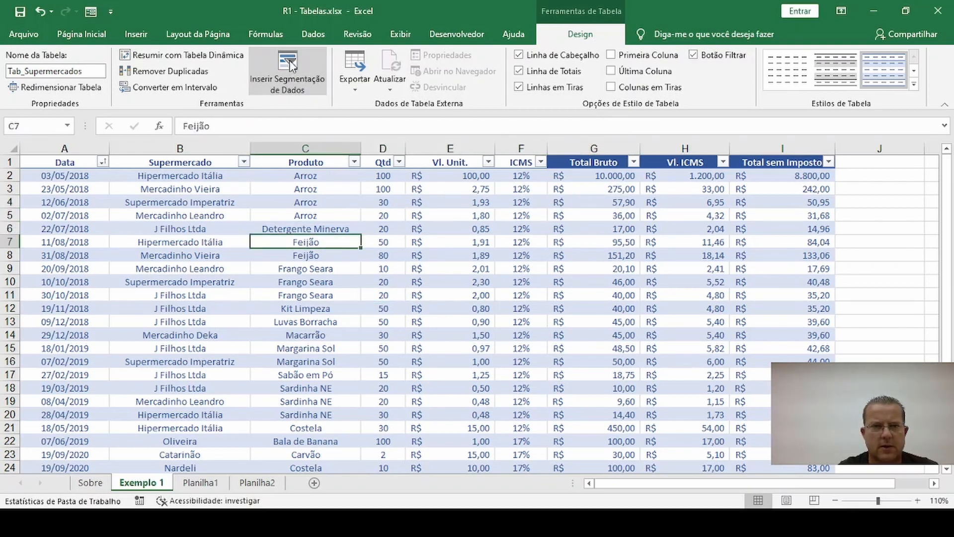
pyautogui.click(291, 63)
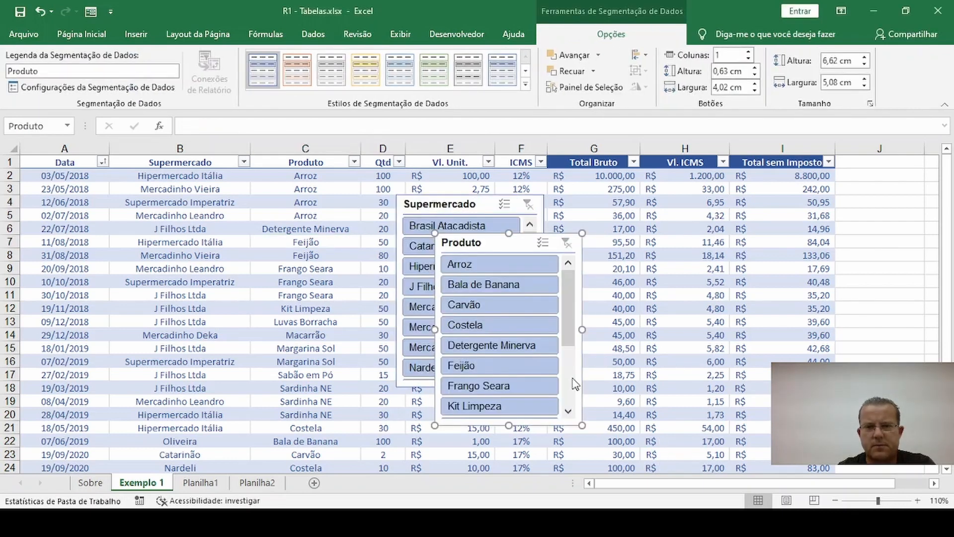
# Place the Produto and Supermercado slicers side by side beside the table, extending their heights to about 12.3 cm and 9.32 cm respectively.
pyautogui.click(835, 500)
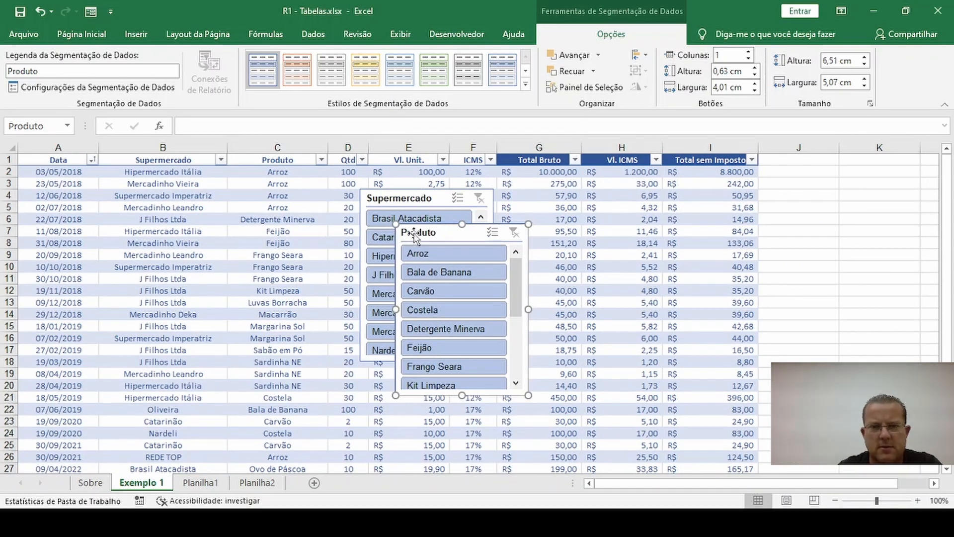
pyautogui.moveTo(420, 223); pyautogui.dragTo(786, 164)
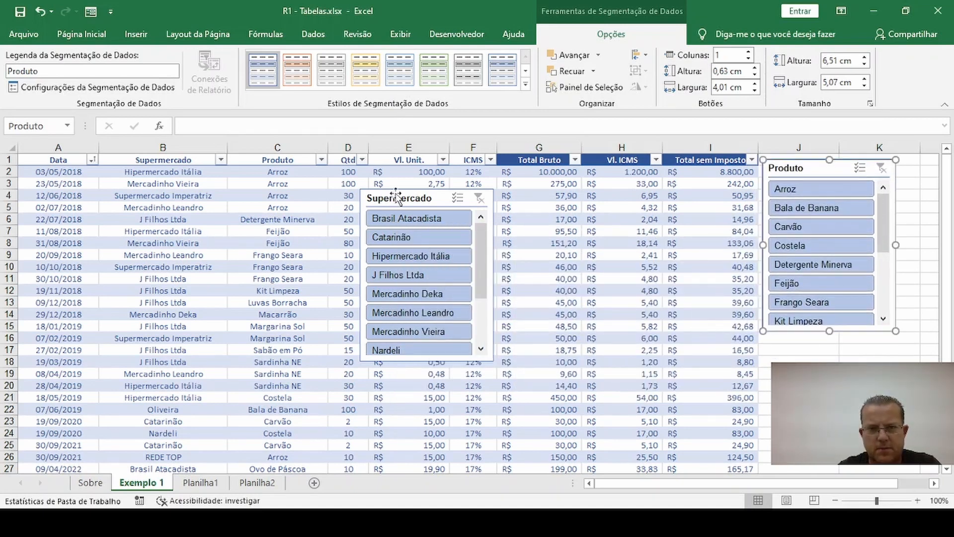
pyautogui.moveTo(391, 191); pyautogui.dragTo(639, 260)
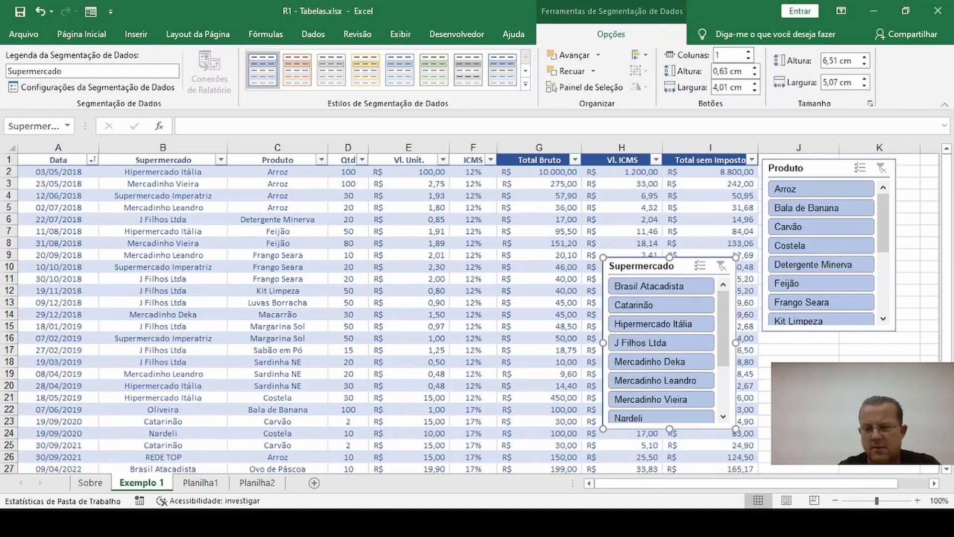
pyautogui.click(836, 501)
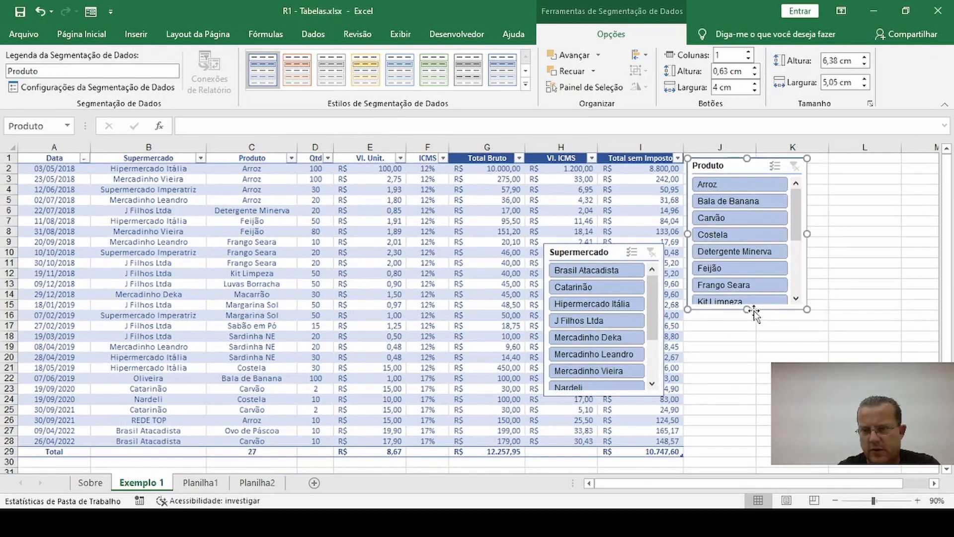
pyautogui.moveTo(748, 309); pyautogui.dragTo(750, 451)
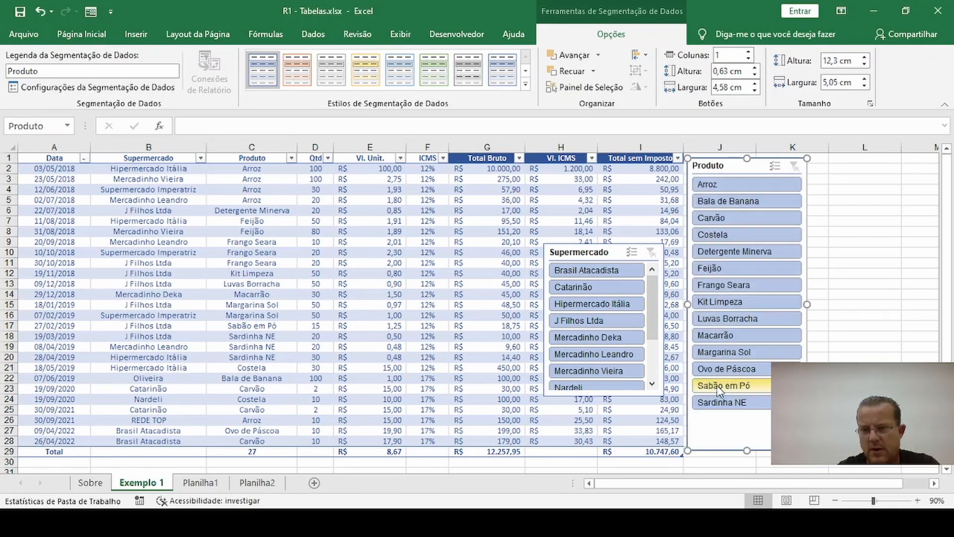
pyautogui.moveTo(602, 238); pyautogui.dragTo(870, 150)
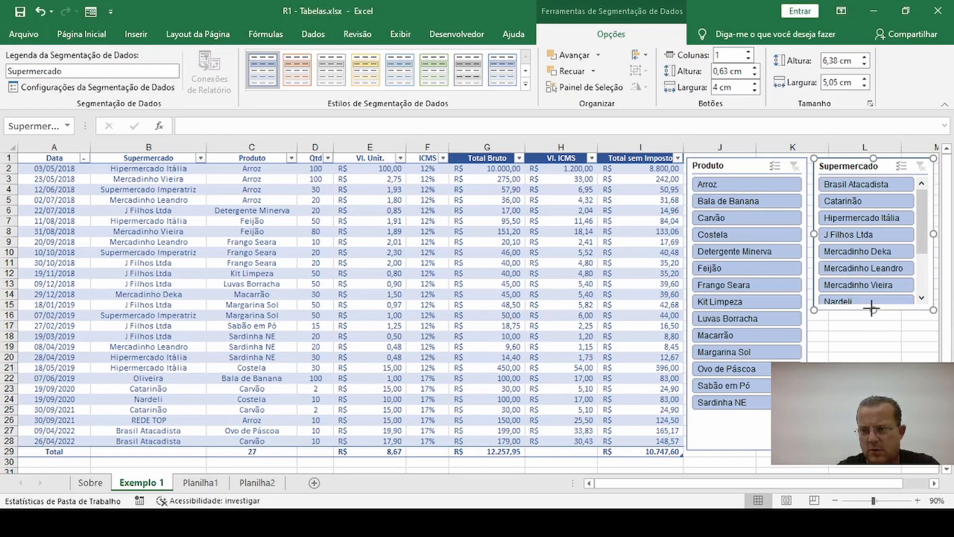
pyautogui.moveTo(871, 309); pyautogui.dragTo(872, 361)
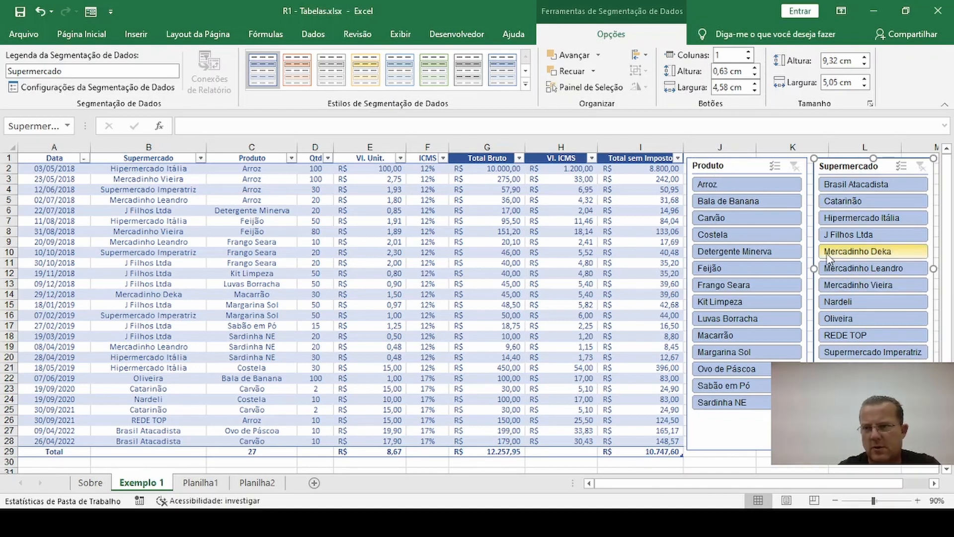
# Filter the table by single supermarkets such as J Filhos Ltda, Oliveira, Catarinão, REDE TOP and Mercadinho Deka, and clear the Supermercado filter.
pyautogui.click(853, 235)
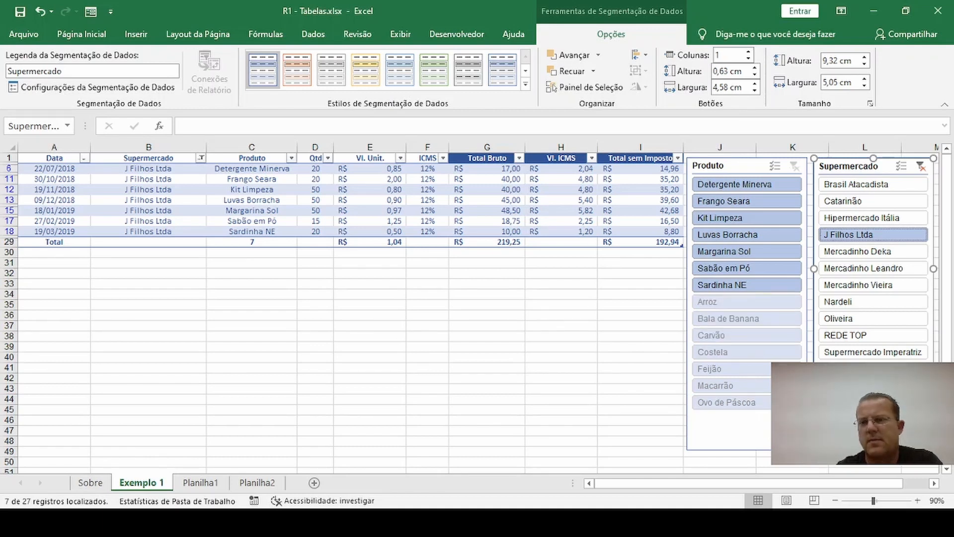
pyautogui.click(835, 320)
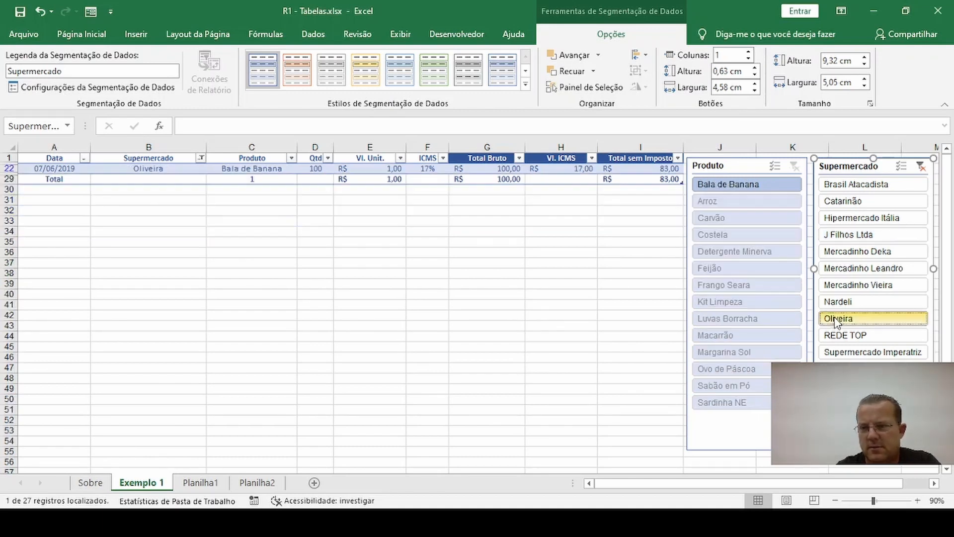
pyautogui.click(845, 284)
pyautogui.click(841, 238)
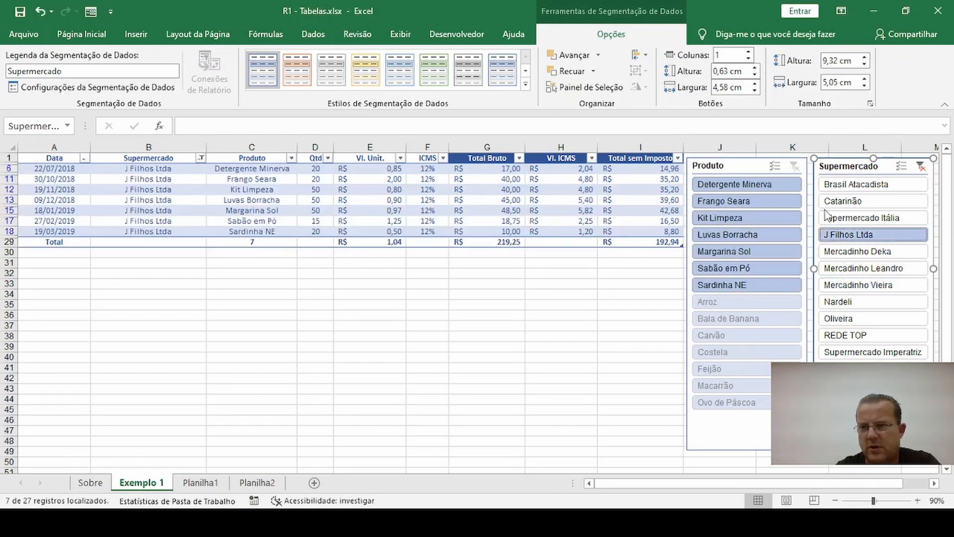
pyautogui.click(839, 200)
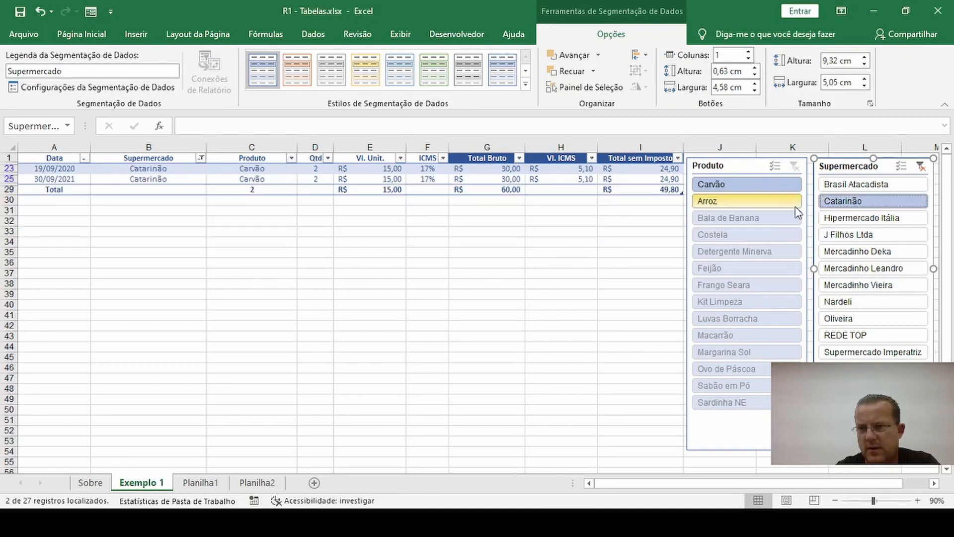
pyautogui.click(833, 183)
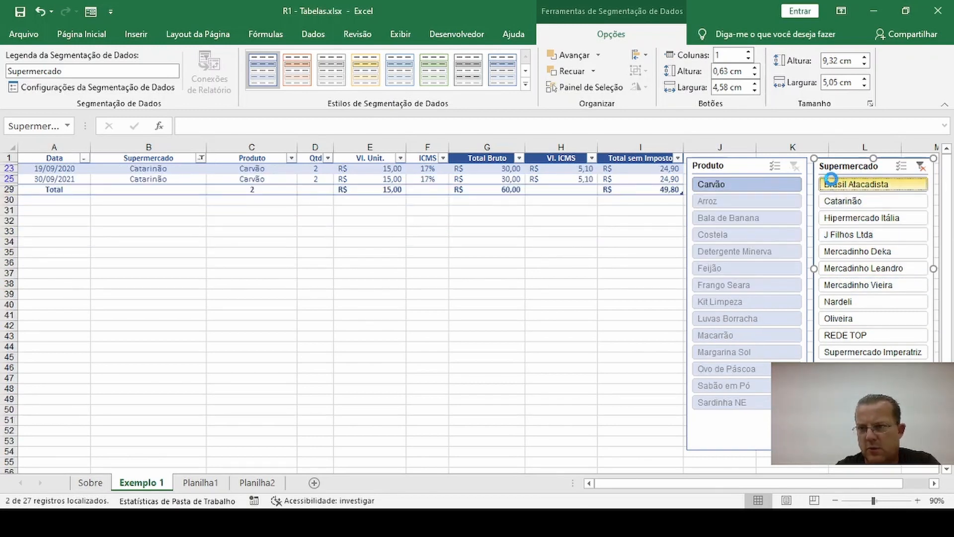
pyautogui.click(854, 302)
pyautogui.click(852, 319)
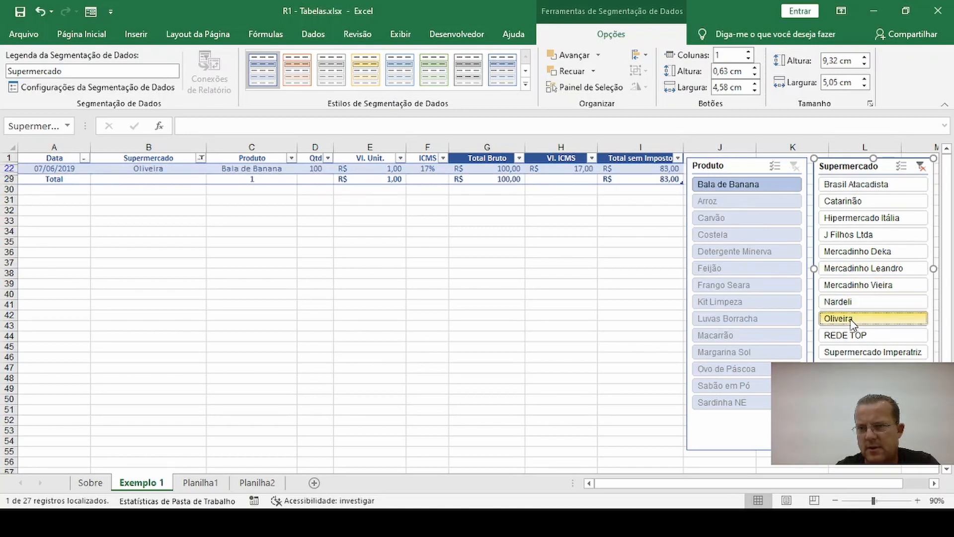
pyautogui.click(848, 335)
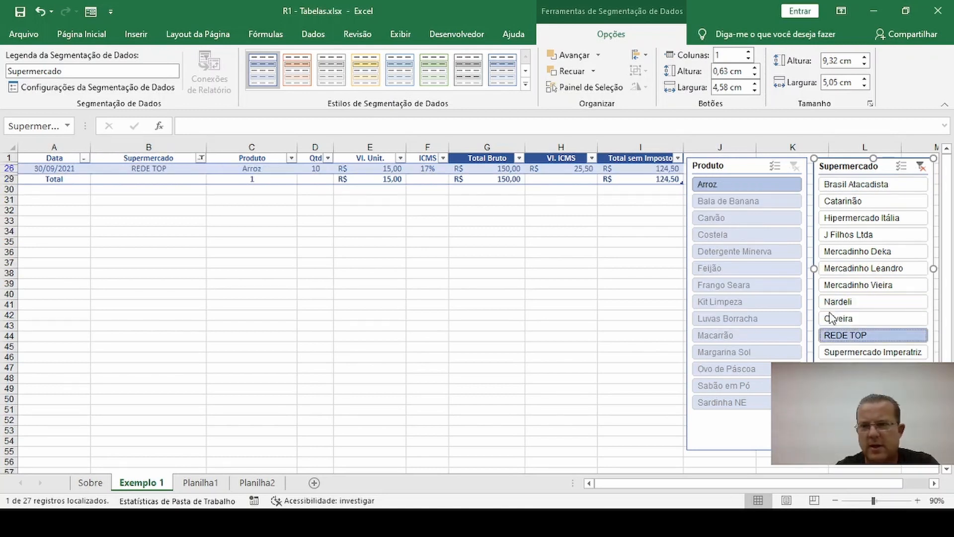
pyautogui.click(844, 252)
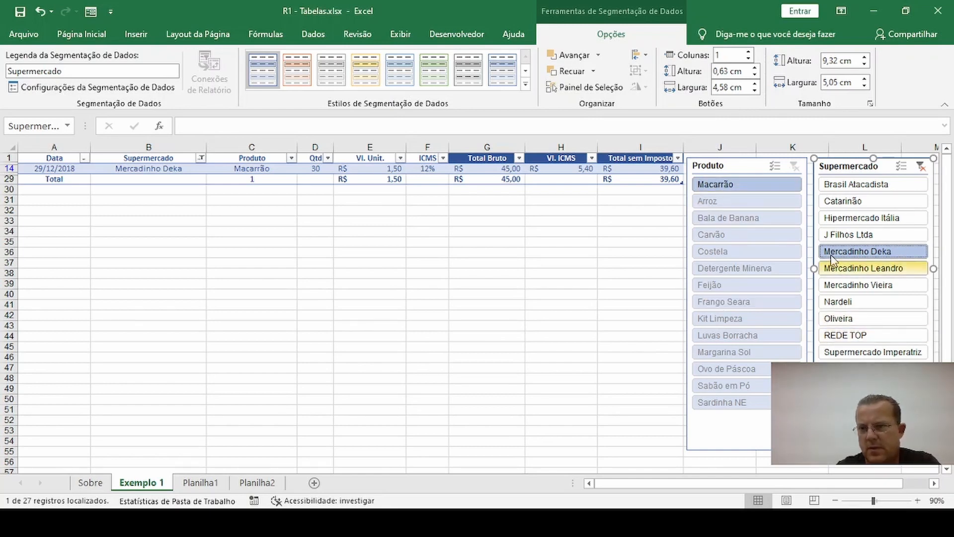
pyautogui.click(921, 169)
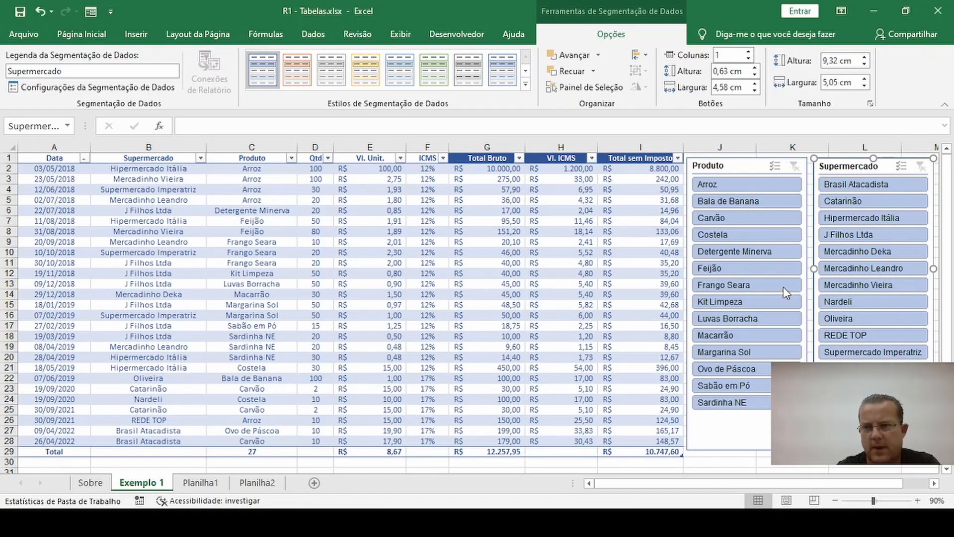
# Filter the table to the product Arroz with the Produto slicer and clear that filter.
pyautogui.click(731, 185)
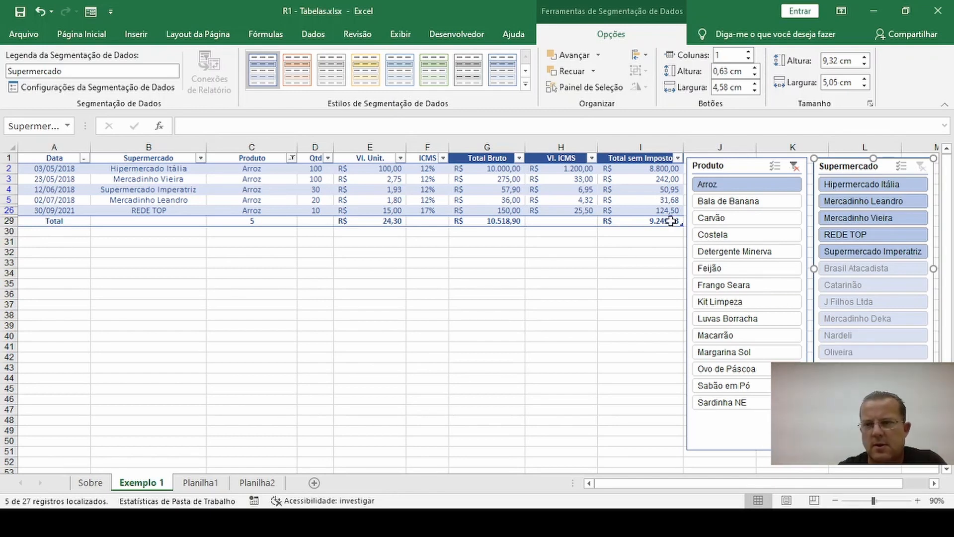
pyautogui.click(794, 169)
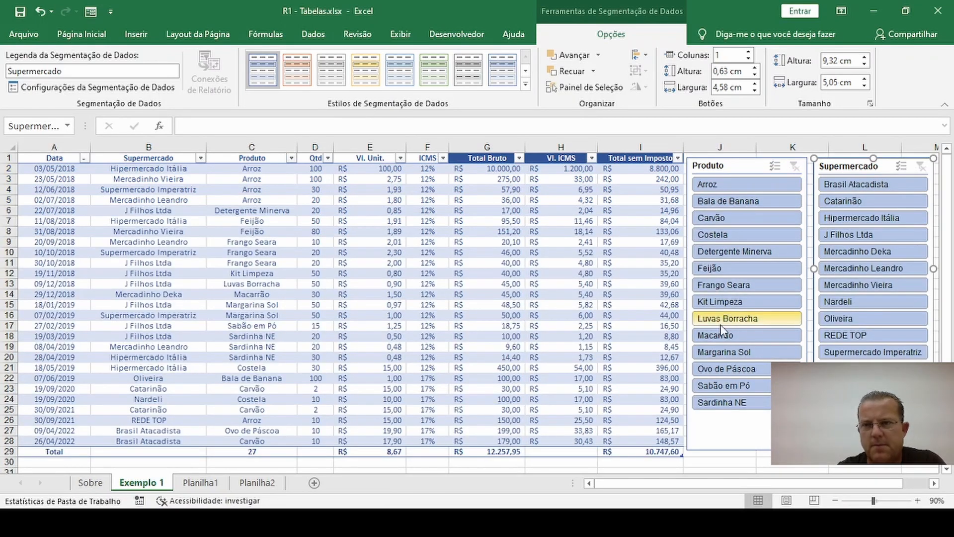
# Nudge the Produto slicer slightly upward and shorten it to a height of about 11.18 cm.
pyautogui.click(743, 161)
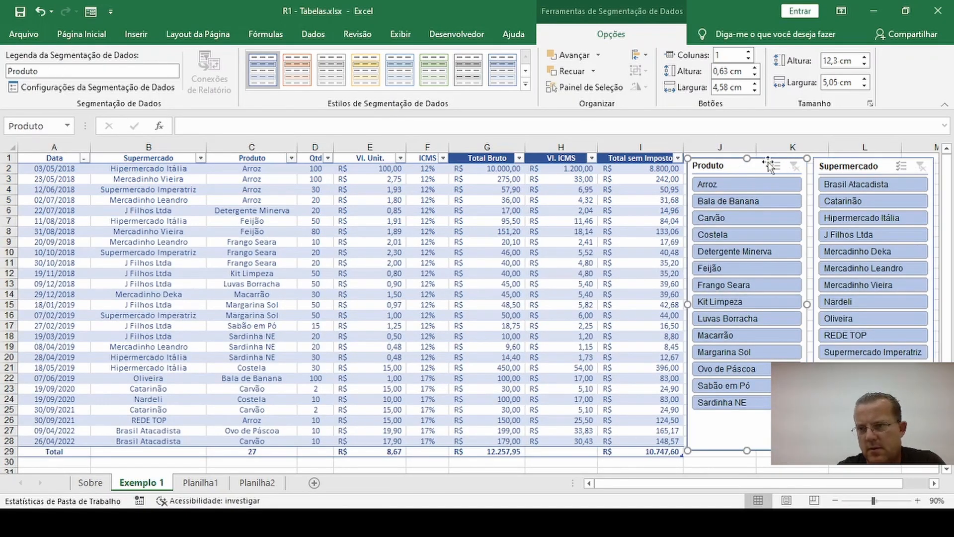
pyautogui.moveTo(766, 162)
pyautogui.mouseDown()
pyautogui.moveTo(637, 190)
pyautogui.moveTo(761, 171)
pyautogui.moveTo(768, 158)
pyautogui.mouseUp()
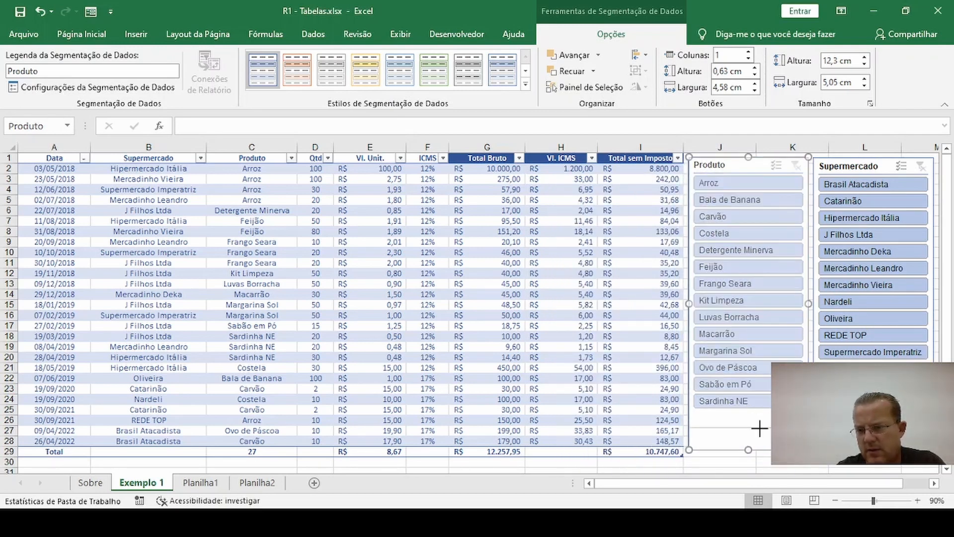
pyautogui.moveTo(748, 450); pyautogui.dragTo(749, 422)
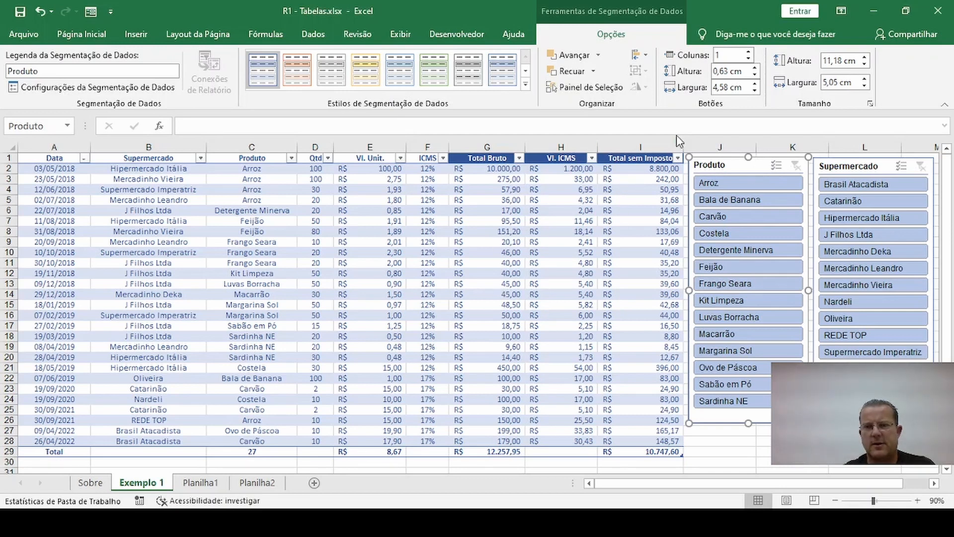
# Apply the light yellow slicer style to the Produto slicer and the light orange style to the Supermercado slicer.
pyautogui.click(882, 164)
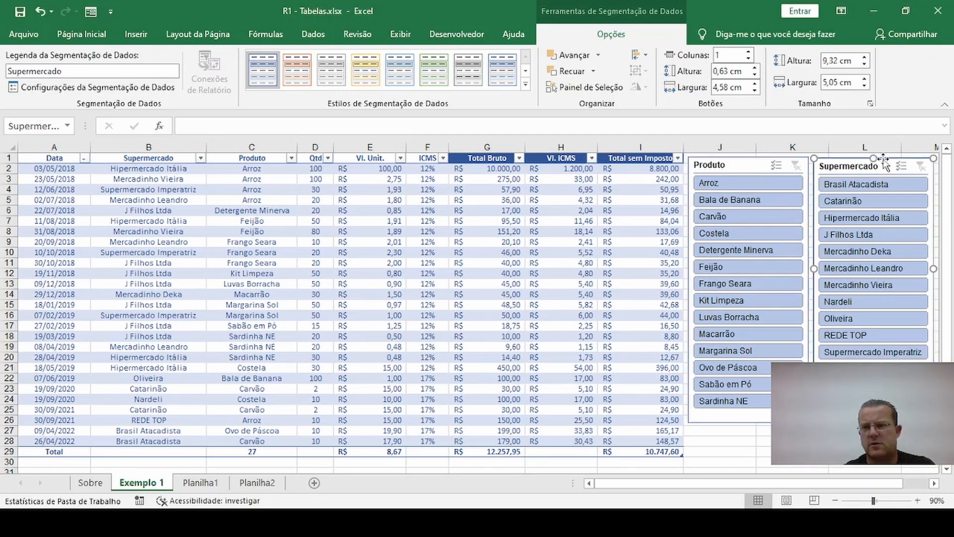
pyautogui.click(768, 165)
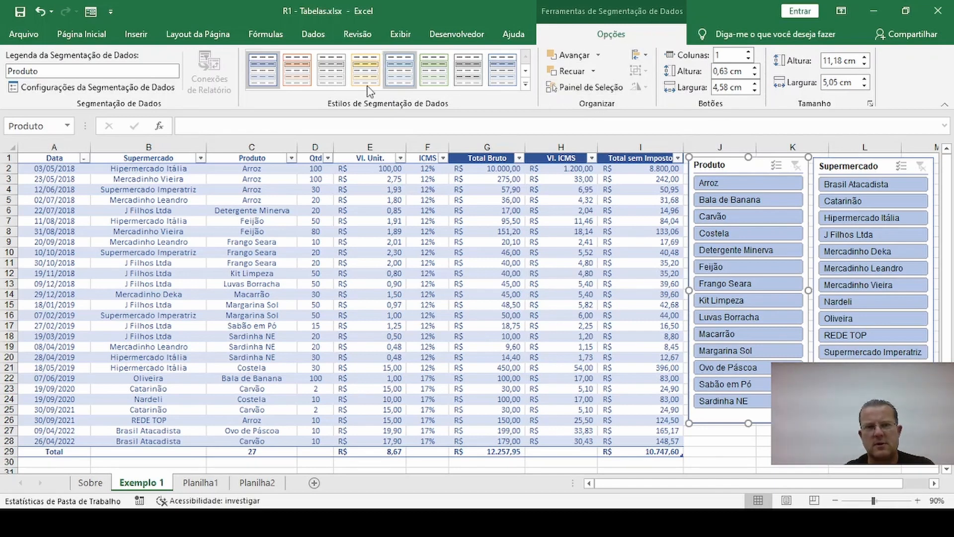
pyautogui.click(366, 72)
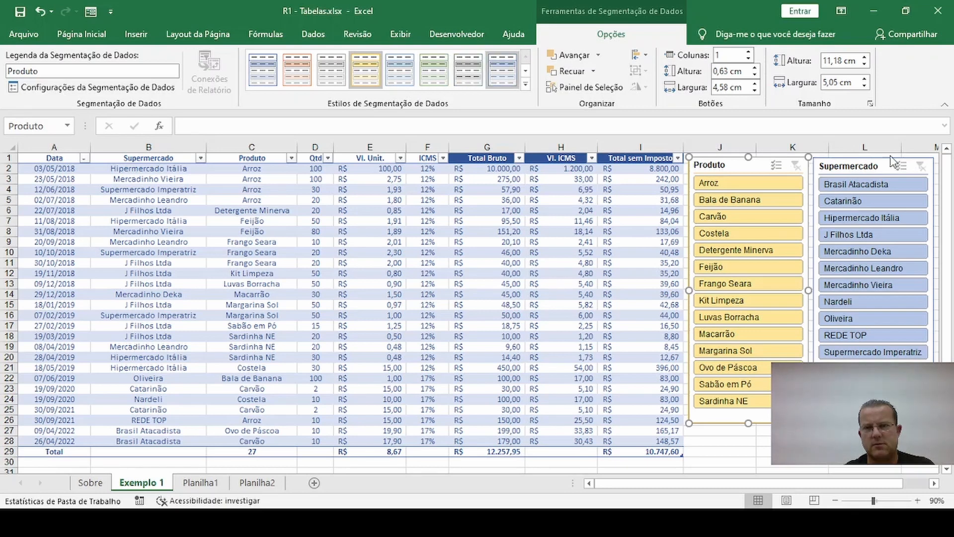
pyautogui.click(824, 156)
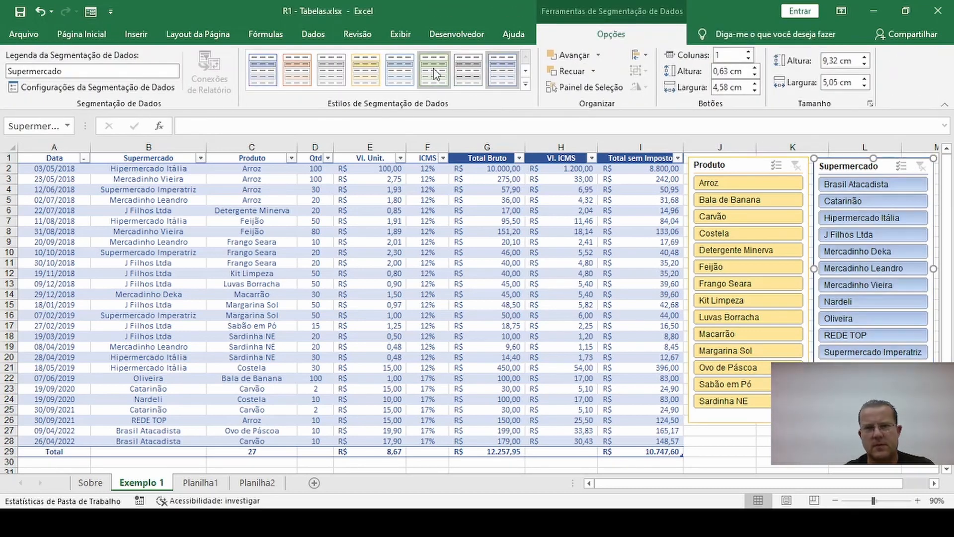
pyautogui.click(373, 76)
pyautogui.click(304, 75)
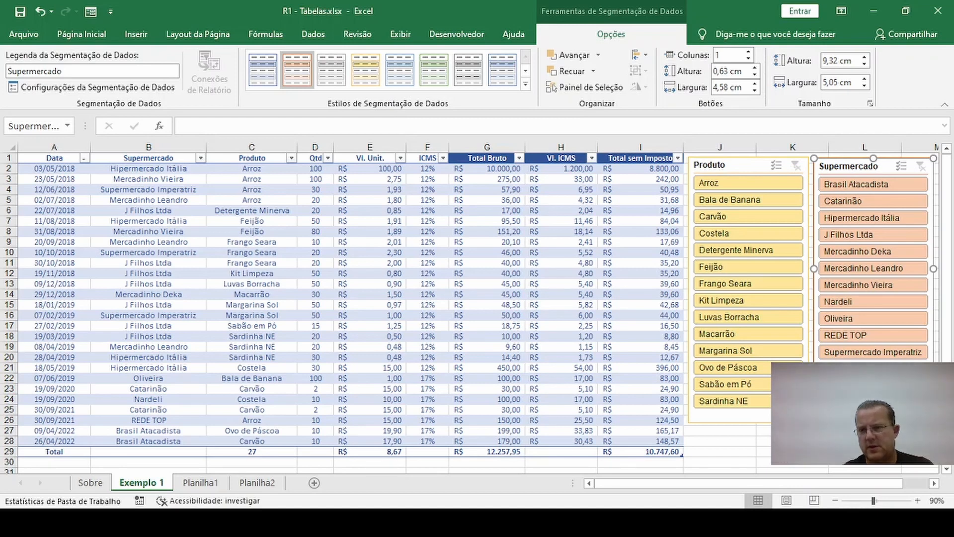
# Arrange the Produto slicer in 2 columns and resize it to about 6.42 cm high by 8.89 cm wide, moving the Supermercado slicer aside.
pyautogui.click(721, 164)
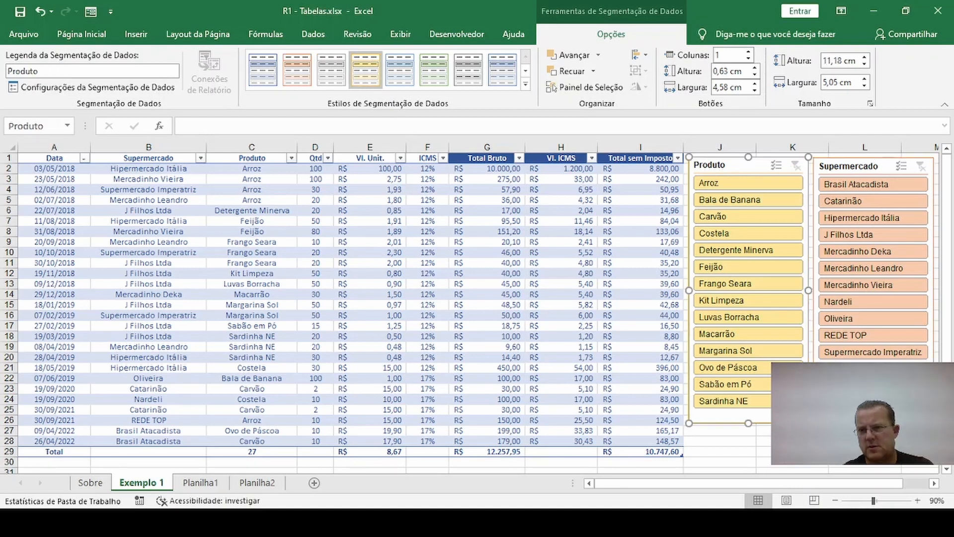
pyautogui.click(749, 51)
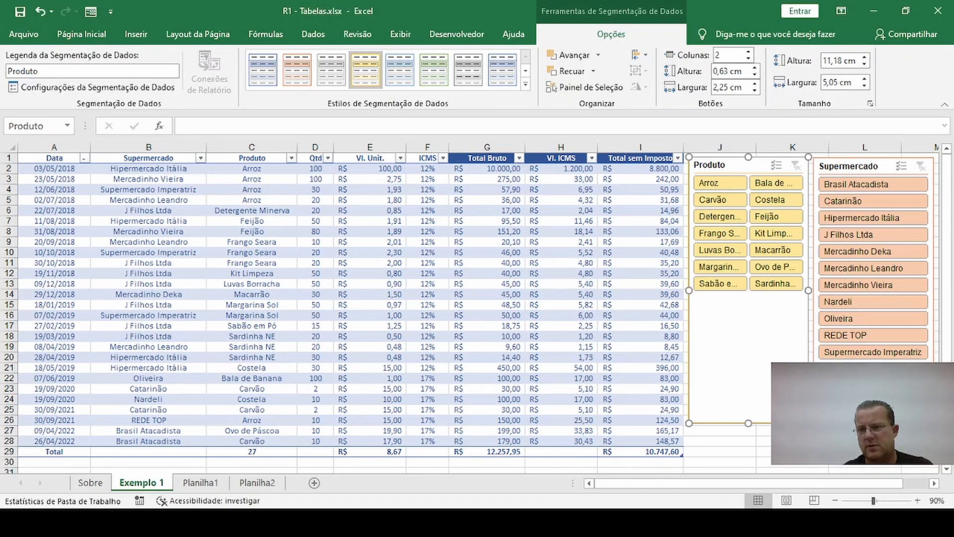
pyautogui.moveTo(855, 166); pyautogui.dragTo(512, 201)
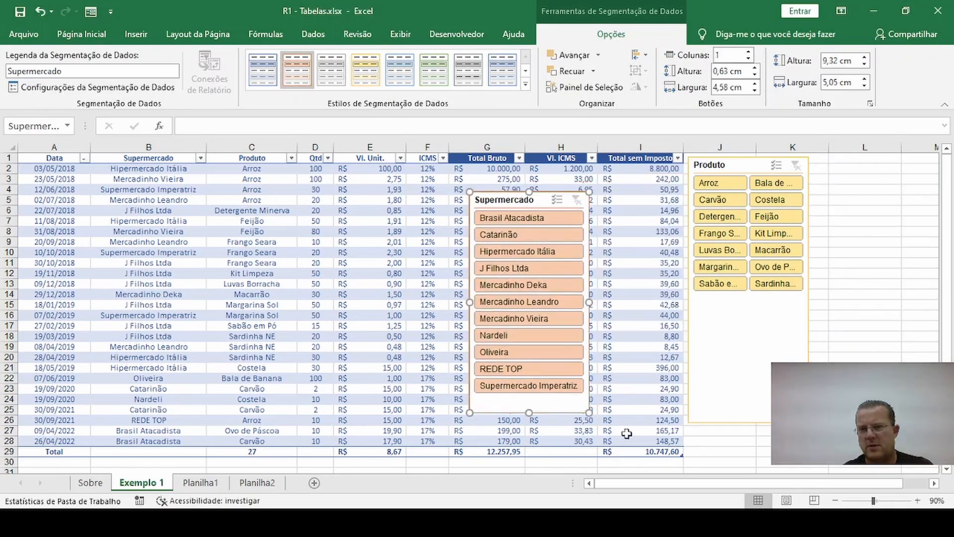
pyautogui.click(746, 348)
pyautogui.moveTo(808, 422); pyautogui.dragTo(899, 287)
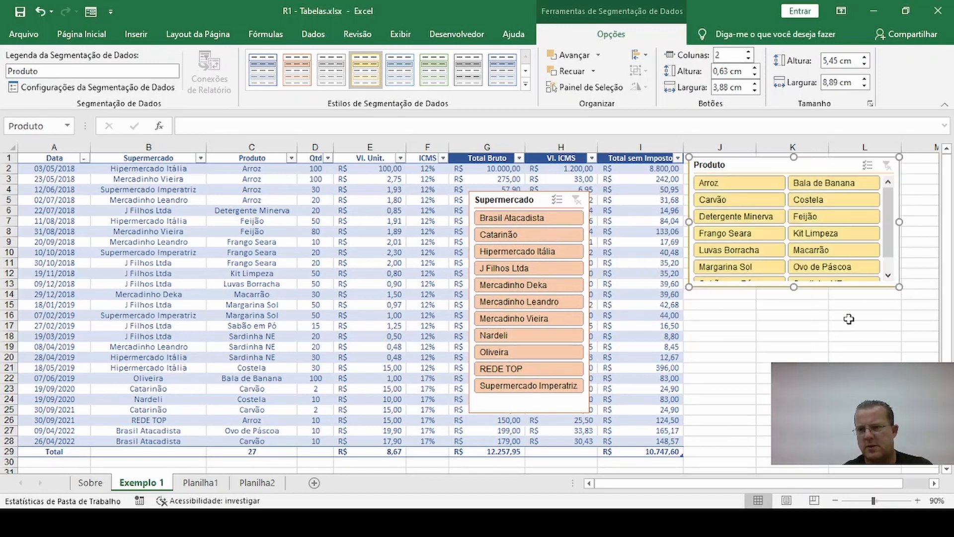
pyautogui.moveTo(793, 286); pyautogui.dragTo(793, 309)
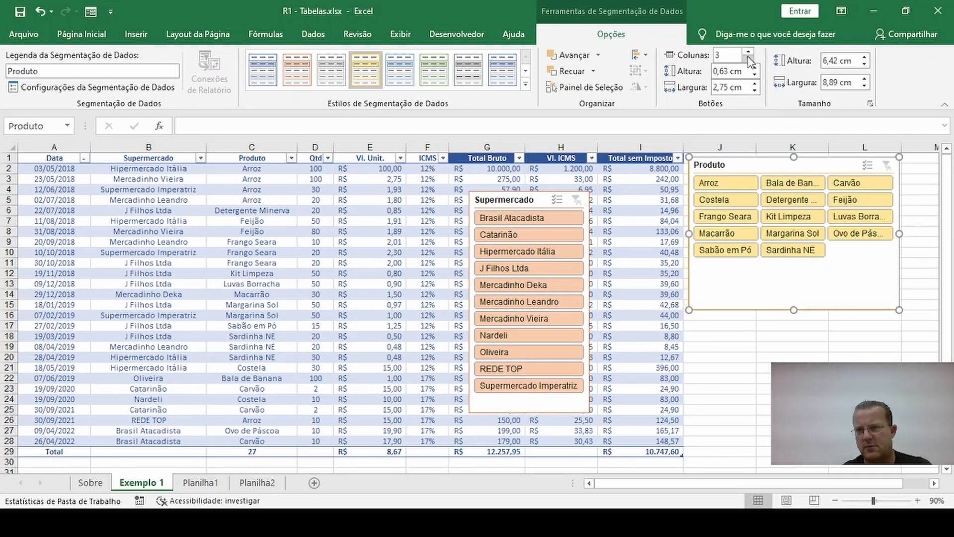
pyautogui.click(748, 60)
# Arrange the Supermercado slicer in 2 columns, resize it to about 5.35 cm high by 7.96 cm wide and place it below the Produto slicer.
pyautogui.click(544, 198)
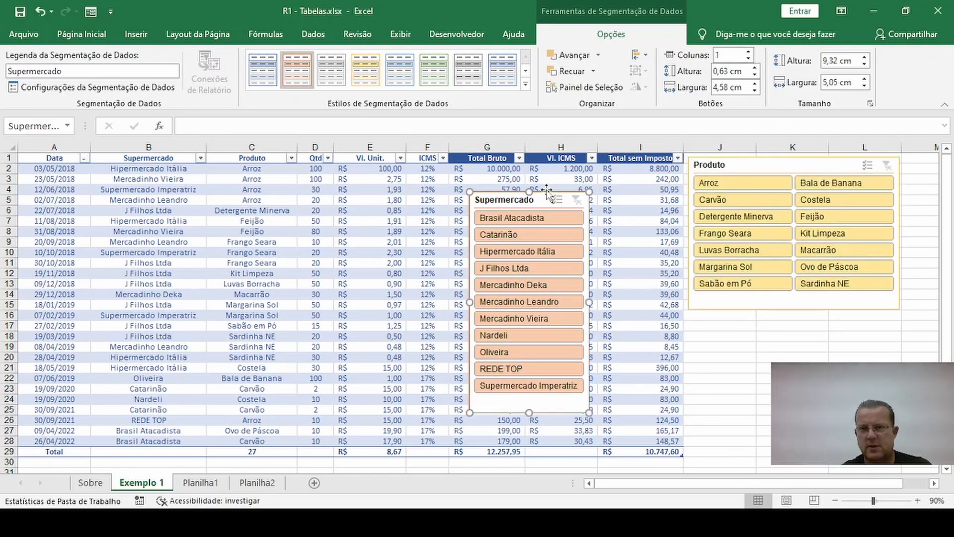
pyautogui.click(749, 53)
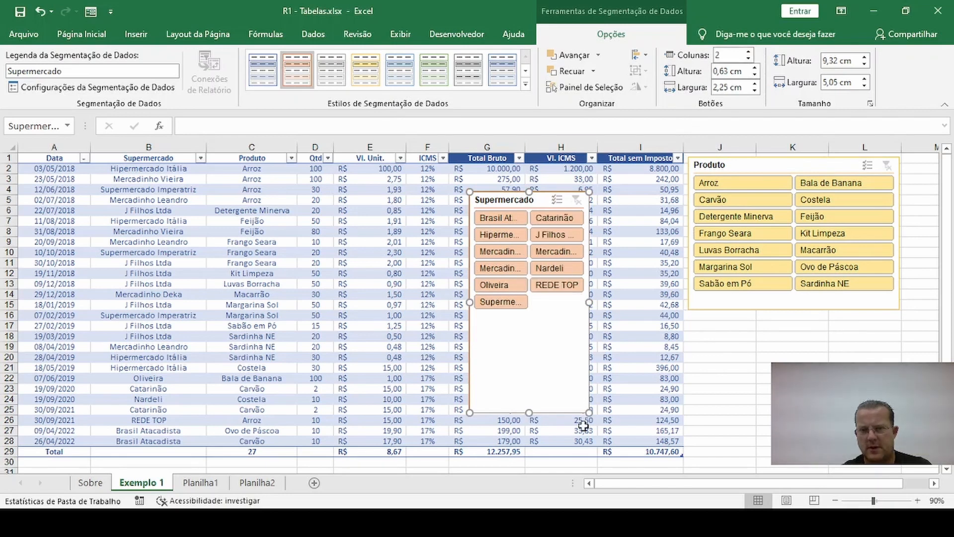
pyautogui.moveTo(588, 414); pyautogui.dragTo(655, 316)
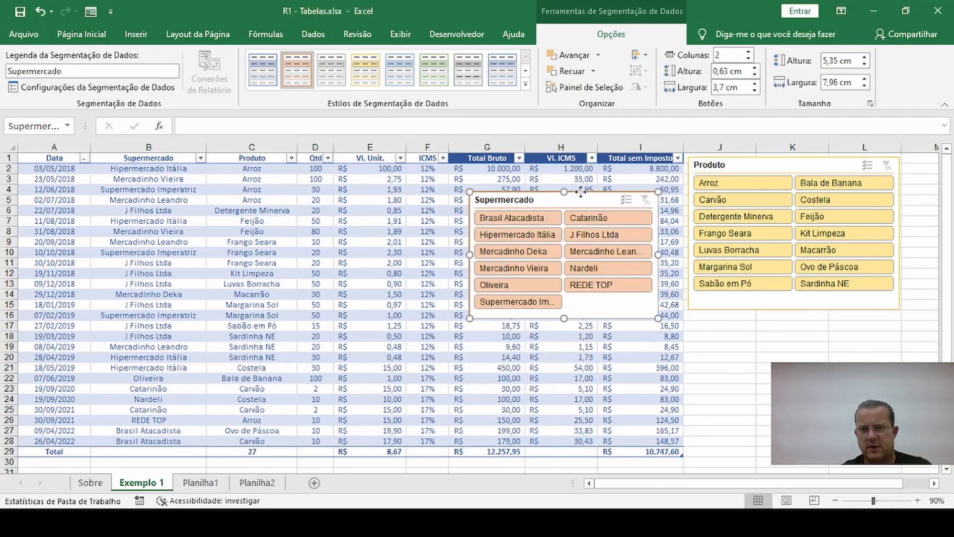
pyautogui.moveTo(581, 191); pyautogui.dragTo(803, 309)
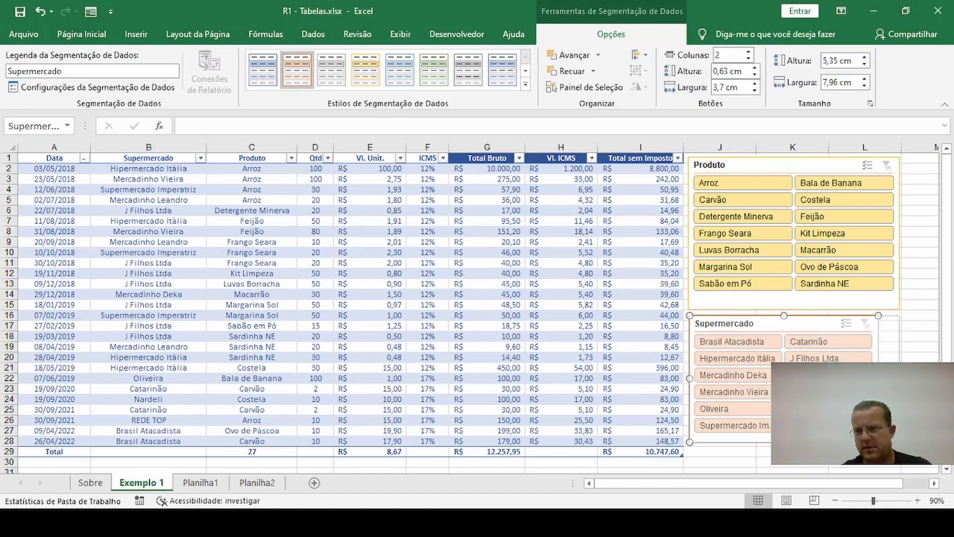
# Widen the Supermercado slicer to about 8.81 cm to line up with the Produto slicer above it.
pyautogui.moveTo(878, 379); pyautogui.dragTo(897, 378)
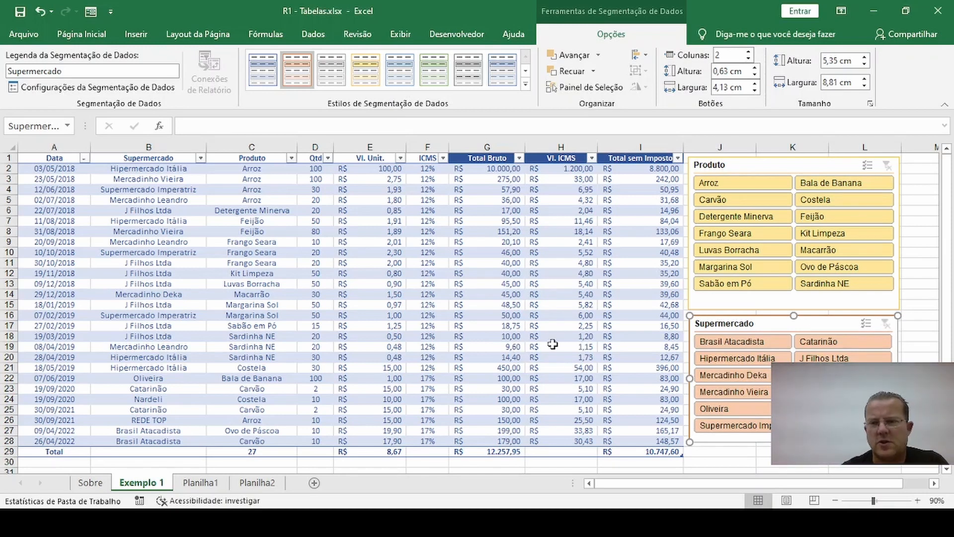
# Filter the table to Detergente Minerva with the Produto slicer and clear that filter again.
pyautogui.click(730, 217)
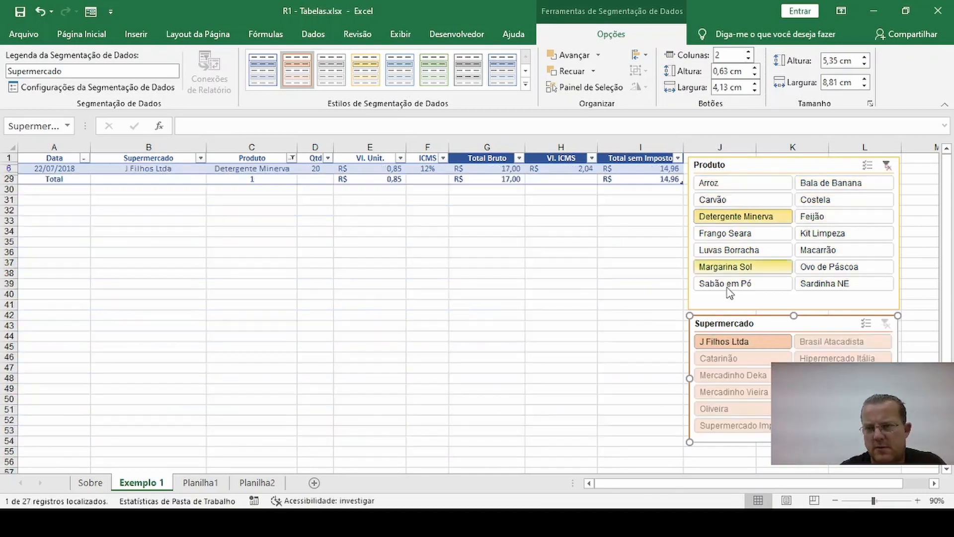
pyautogui.click(888, 171)
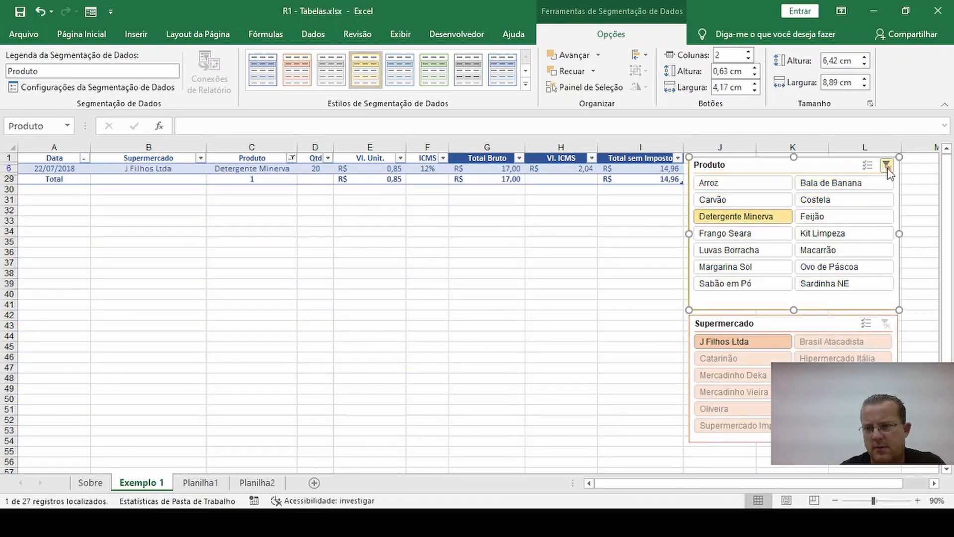
pyautogui.click(886, 166)
# Filter the table by supermarket Mercadinho Leandro and product Sardinha NE using the slicers, and clear both filters.
pyautogui.click(843, 375)
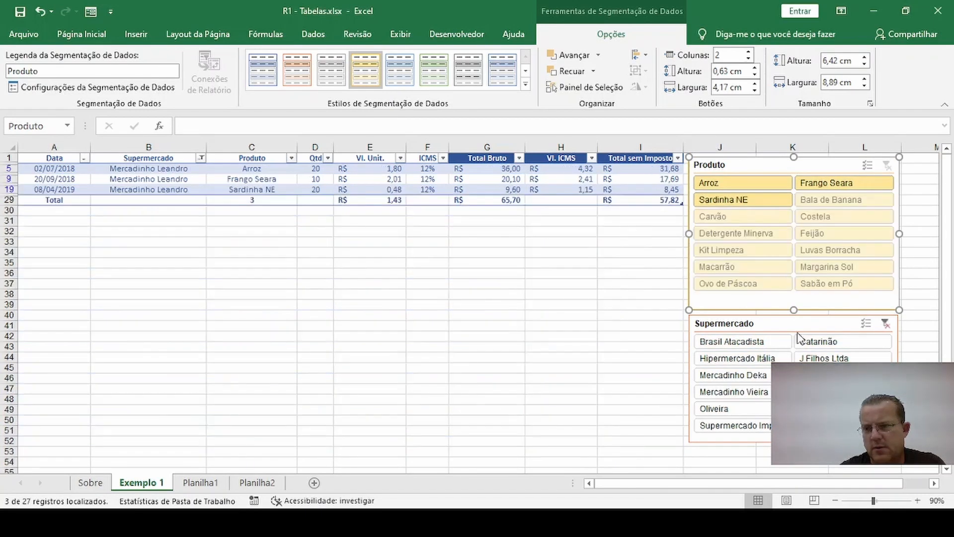
pyautogui.click(750, 203)
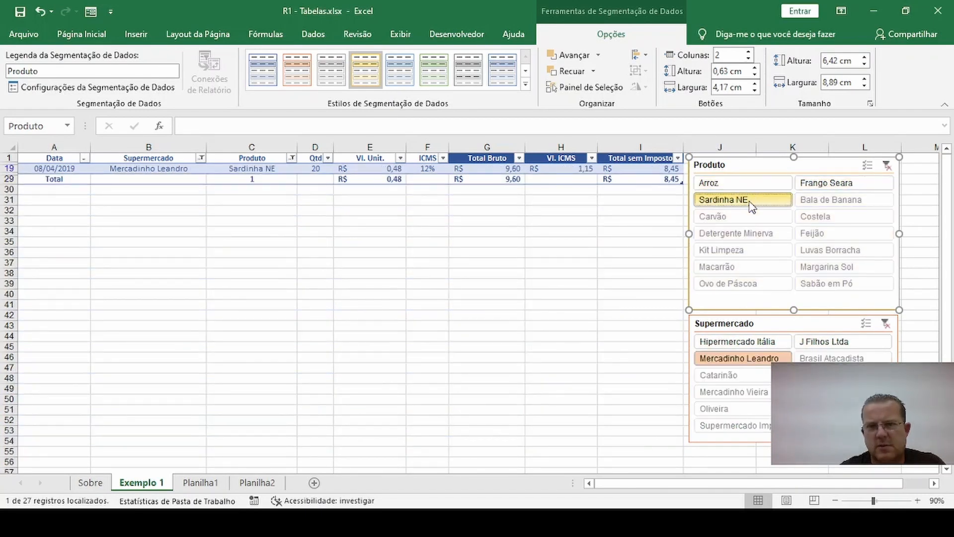
pyautogui.click(887, 324)
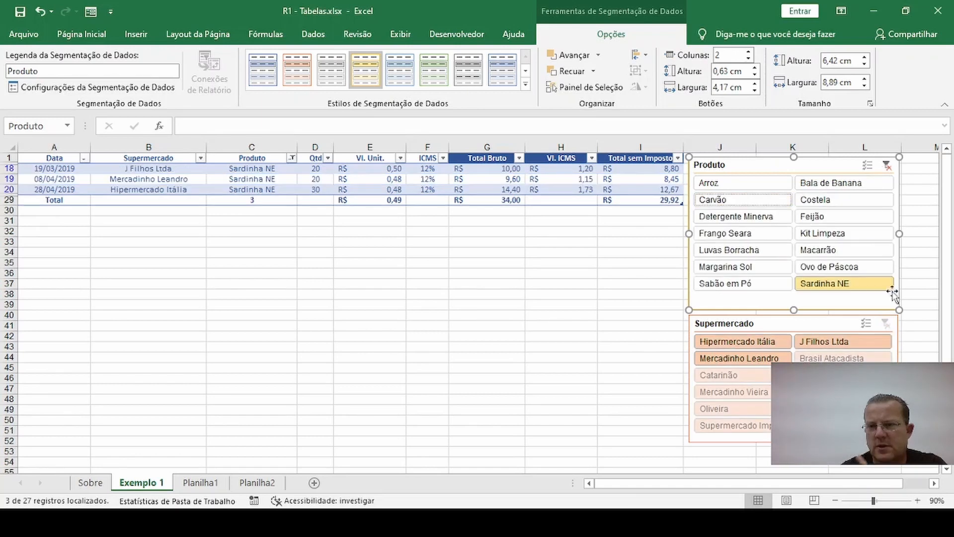
pyautogui.click(887, 165)
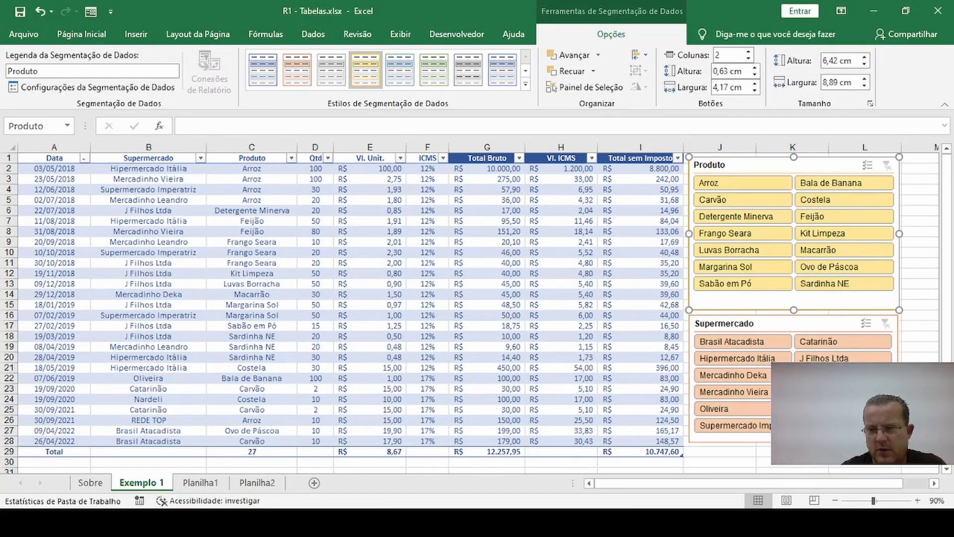
# Filter the table to J Filhos Ltda, check the totals row against the filtered values, and clear the Supermercado filter.
pyautogui.click(842, 358)
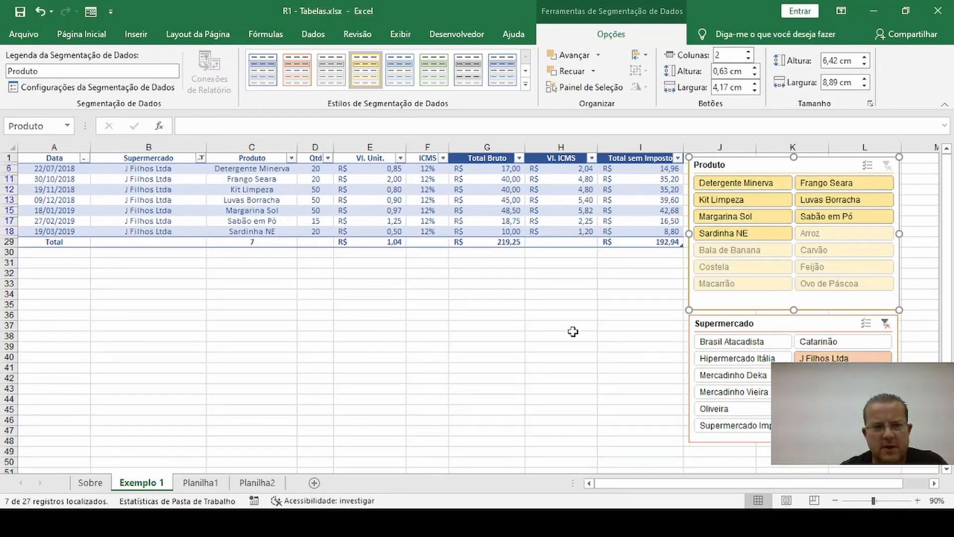
pyautogui.moveTo(658, 242); pyautogui.dragTo(83, 243)
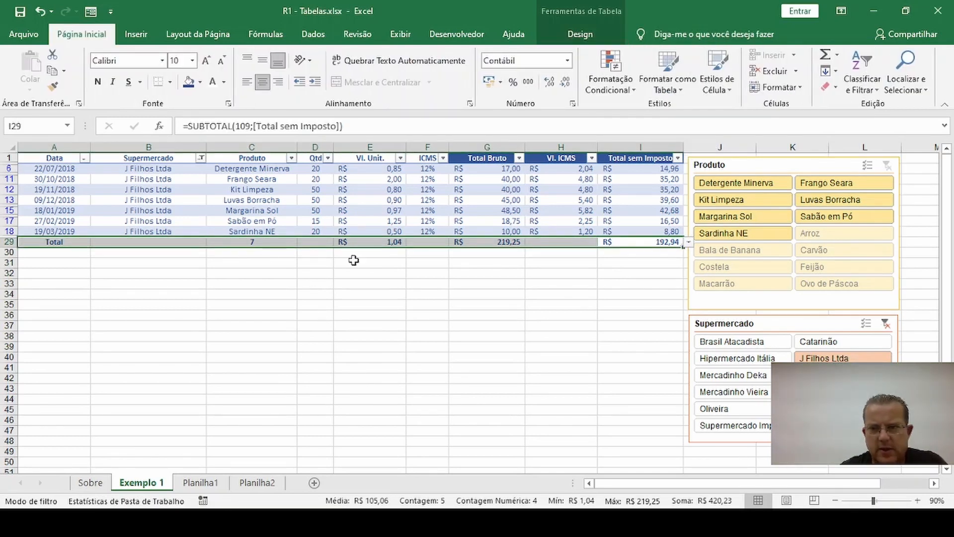
pyautogui.moveTo(641, 176); pyautogui.dragTo(646, 232)
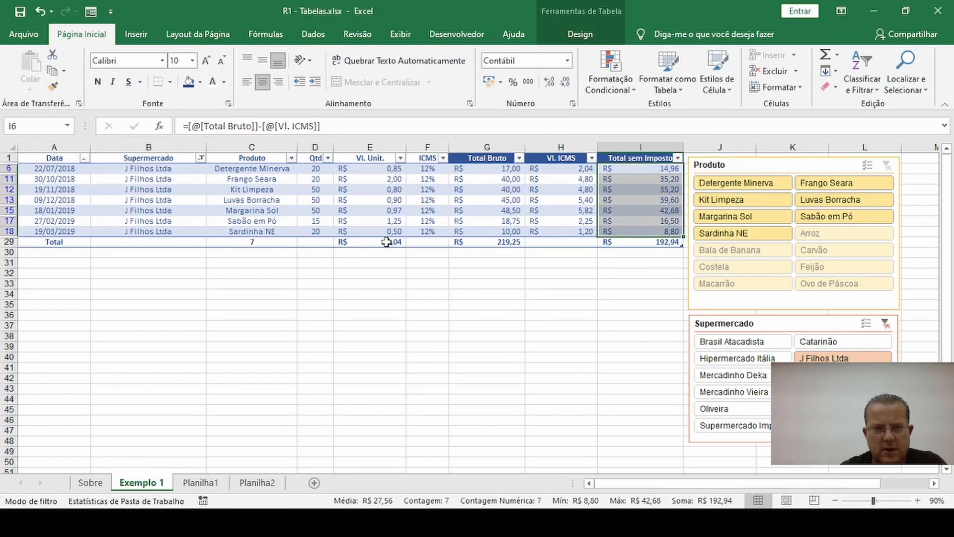
pyautogui.click(402, 241)
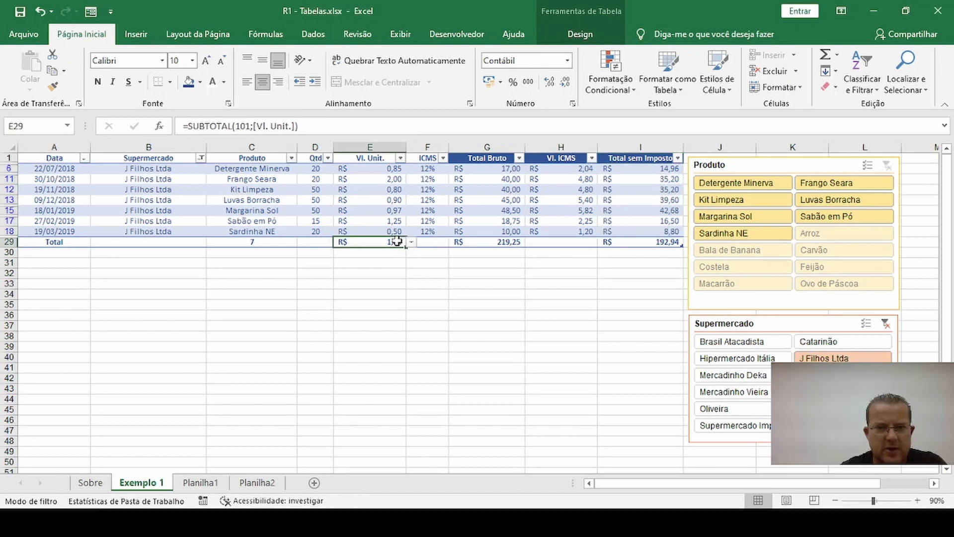
pyautogui.moveTo(268, 168); pyautogui.dragTo(272, 228)
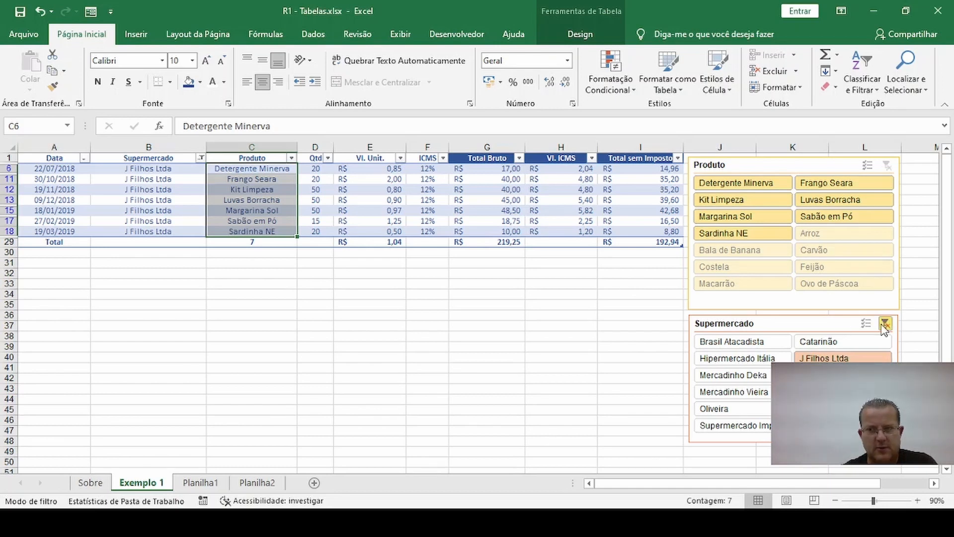
pyautogui.click(885, 323)
# Examine the totals row and the formulas in the Total Bruto, Vl. ICMS and Total sem Imposto columns.
pyautogui.click(379, 208)
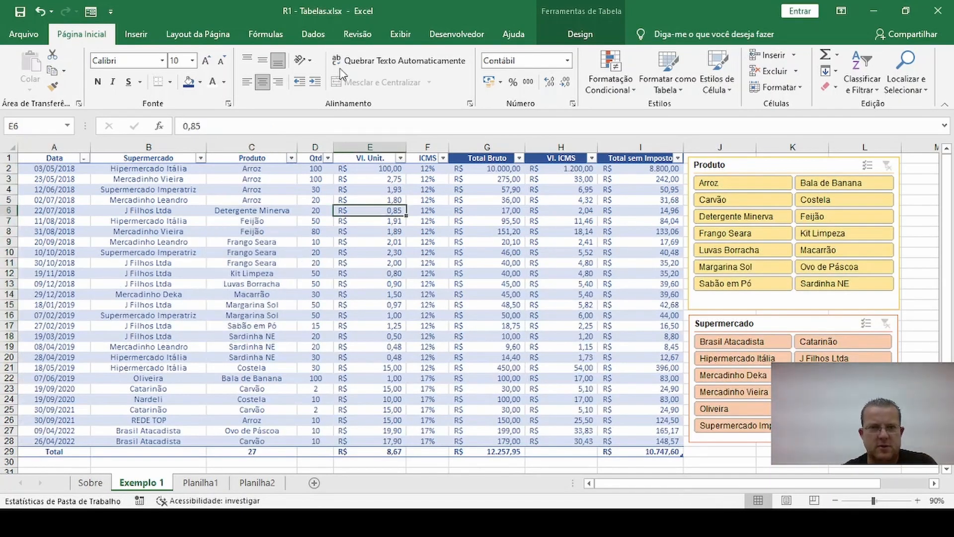
pyautogui.click(312, 34)
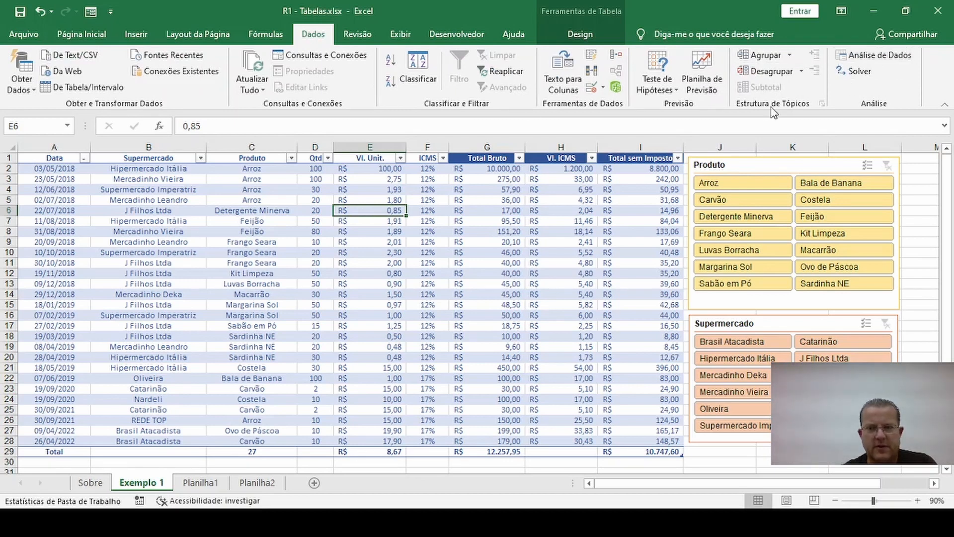
pyautogui.click(430, 264)
pyautogui.moveTo(223, 452); pyautogui.dragTo(644, 447)
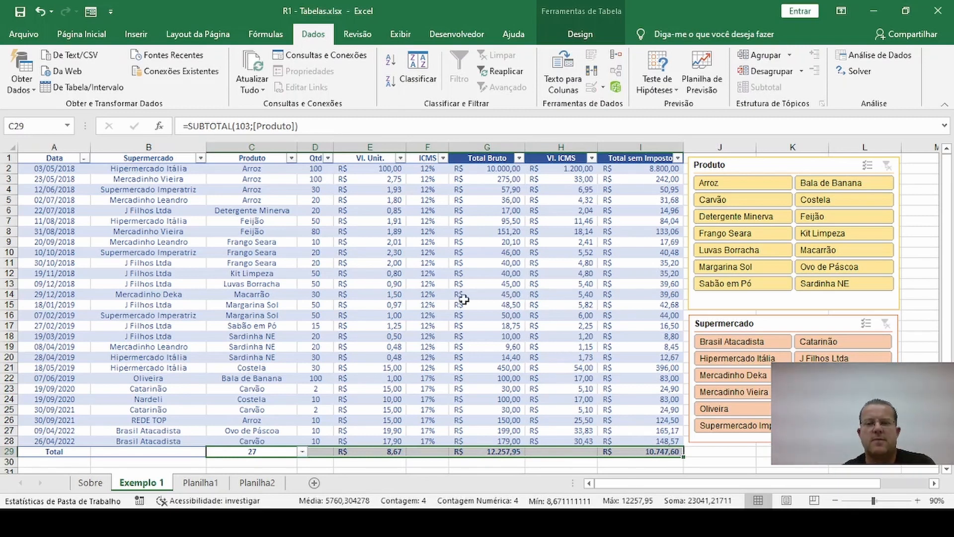
pyautogui.click(399, 293)
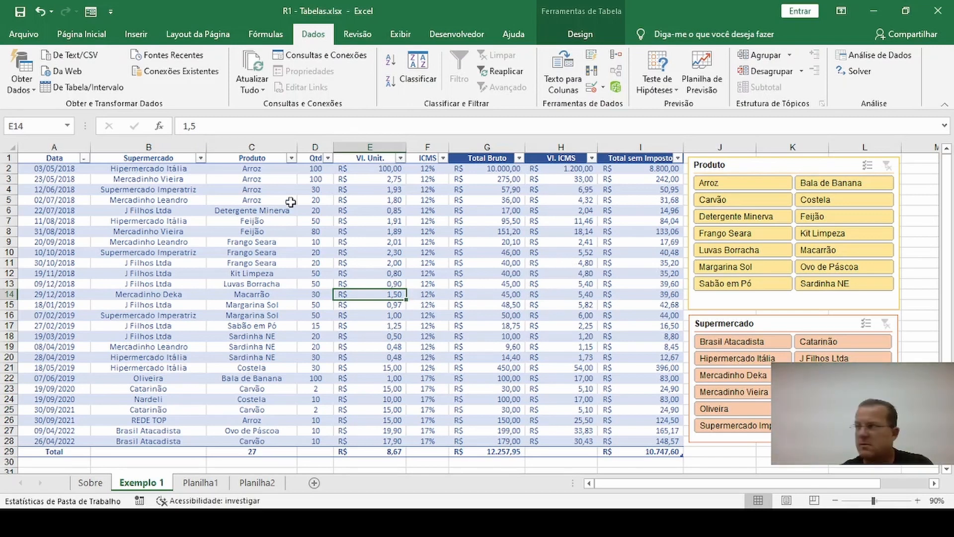
pyautogui.click(354, 219)
pyautogui.click(489, 219)
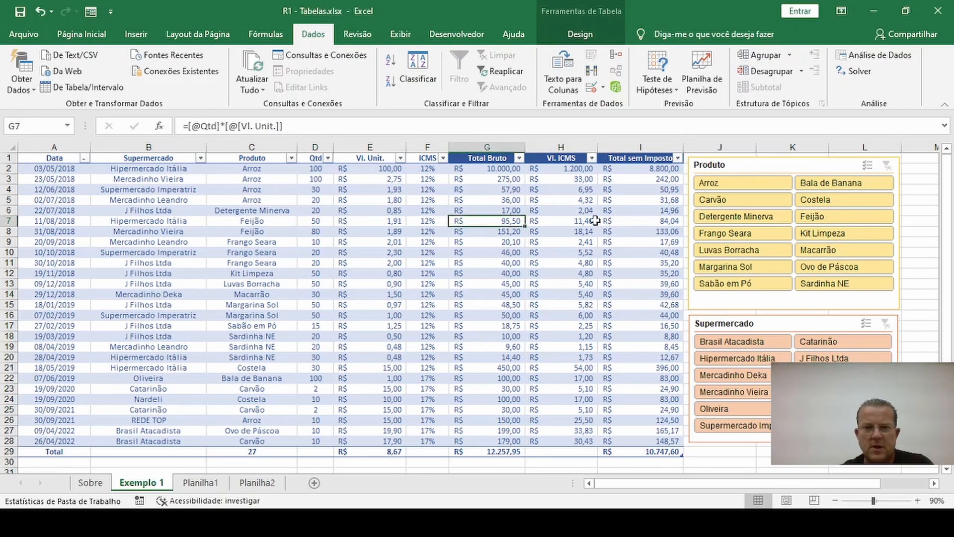
pyautogui.click(561, 219)
pyautogui.click(641, 220)
pyautogui.click(621, 305)
pyautogui.click(560, 380)
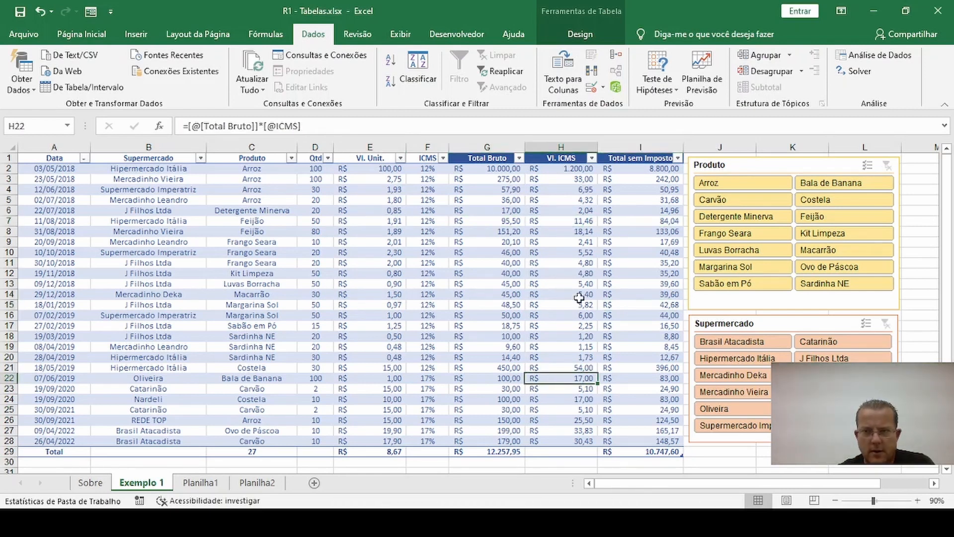
# Show the slicer formatting options for the Produto slicer and the Supermercado slicer.
pyautogui.click(713, 159)
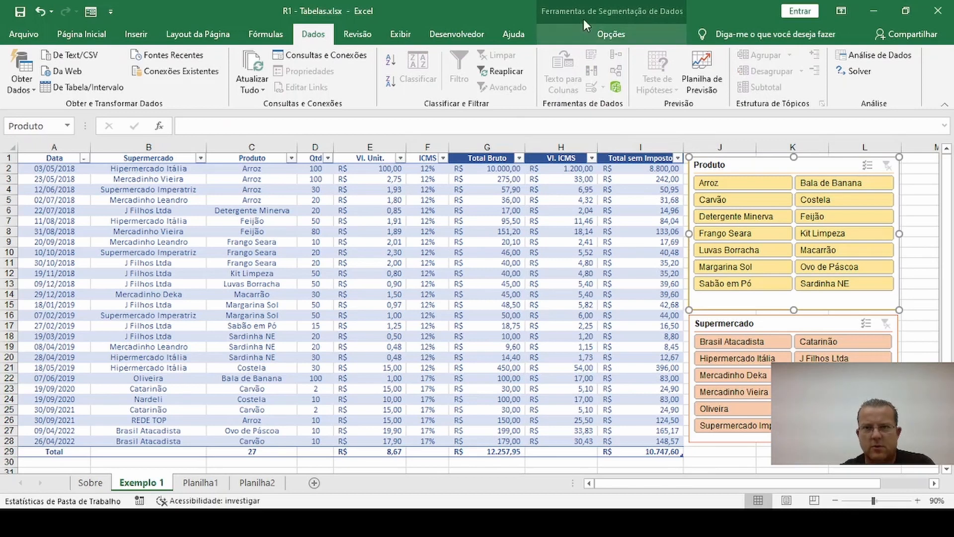
pyautogui.click(609, 34)
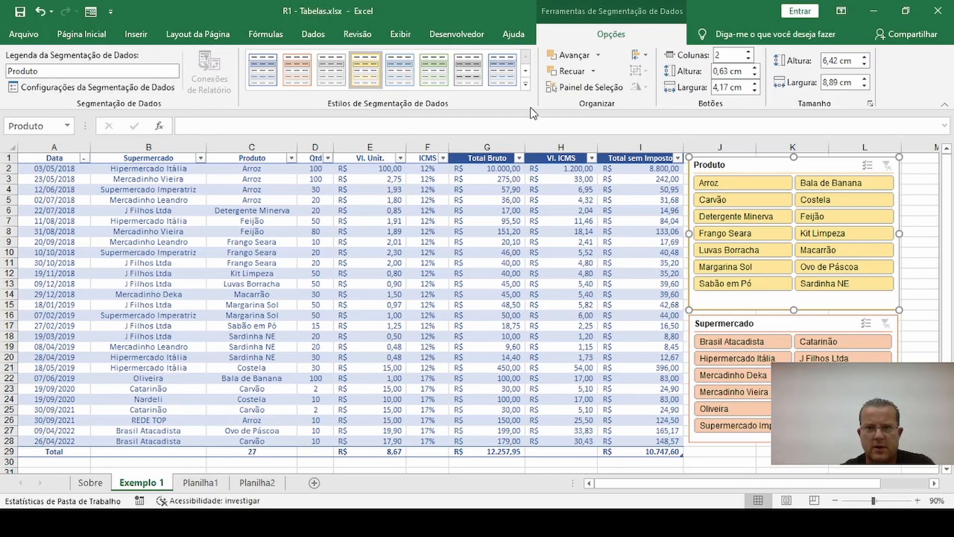
pyautogui.click(712, 315)
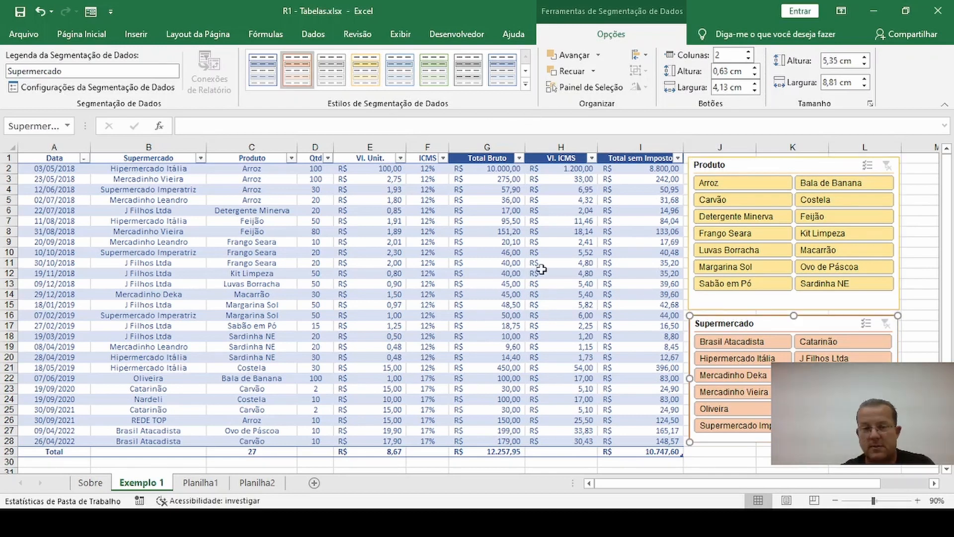
# Insert a slicer for the Data column and enlarge it to about 8.83 cm high by 6.09 cm wide.
pyautogui.click(431, 224)
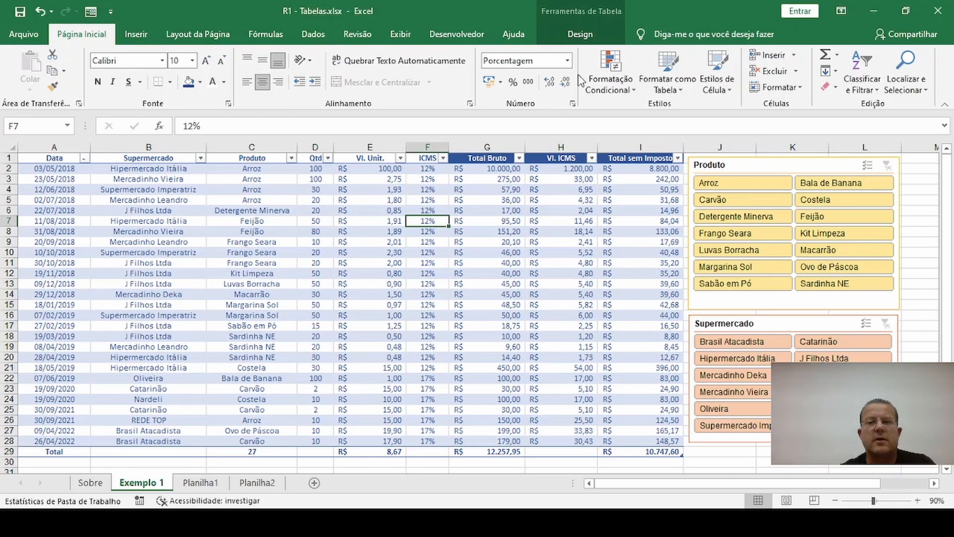
pyautogui.click(580, 34)
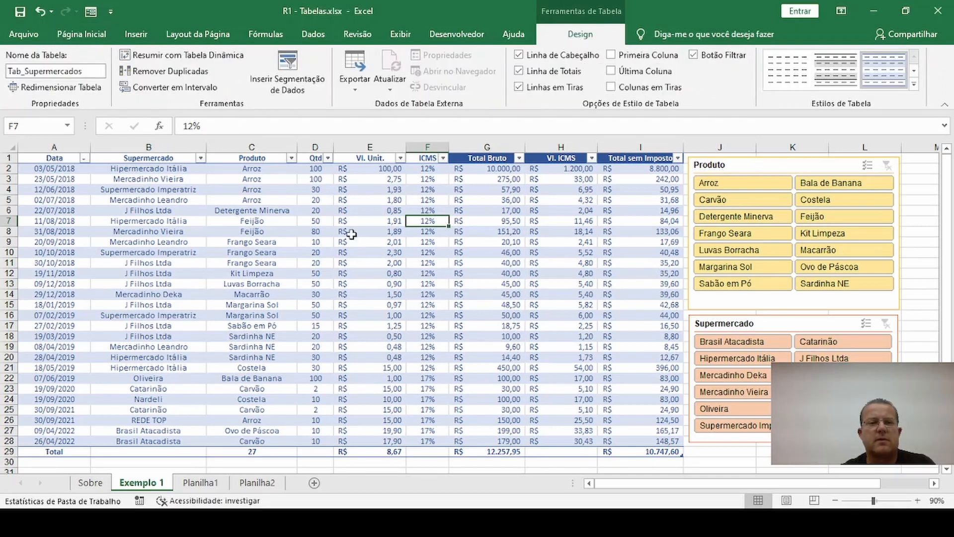
pyautogui.click(294, 72)
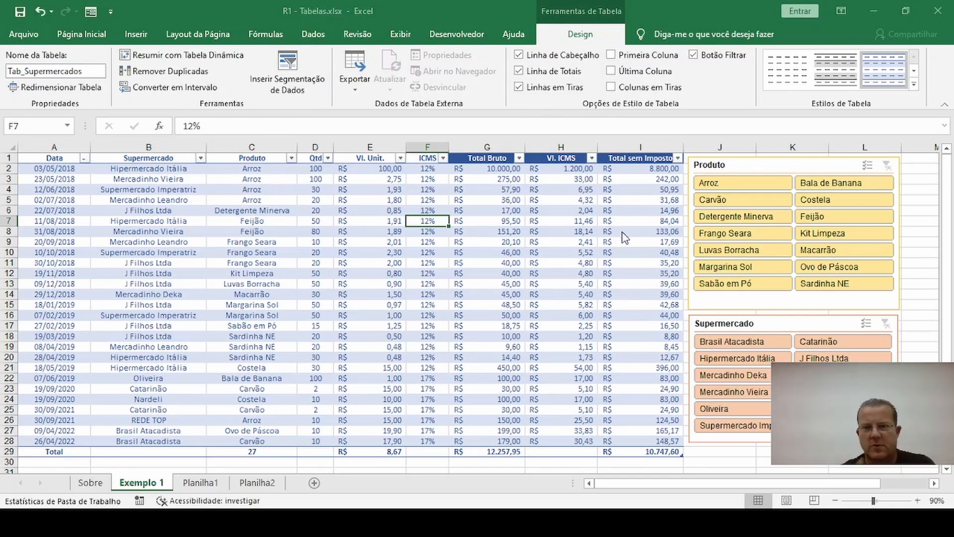
pyautogui.click(661, 451)
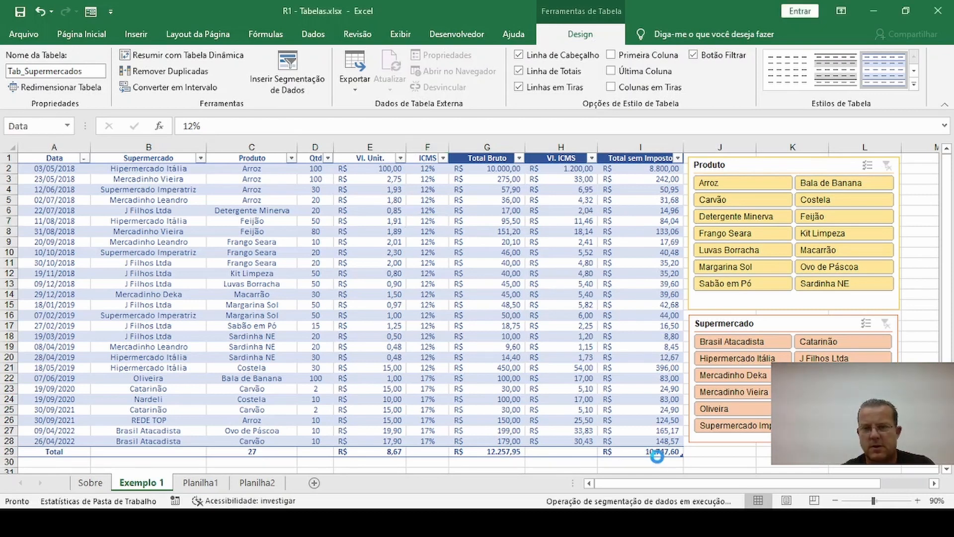
pyautogui.moveTo(546, 388); pyautogui.dragTo(570, 441)
# Try the Data slicer on 02/07/2018 and 11/08/2018, clear its filter and delete the slicer.
pyautogui.click(478, 309)
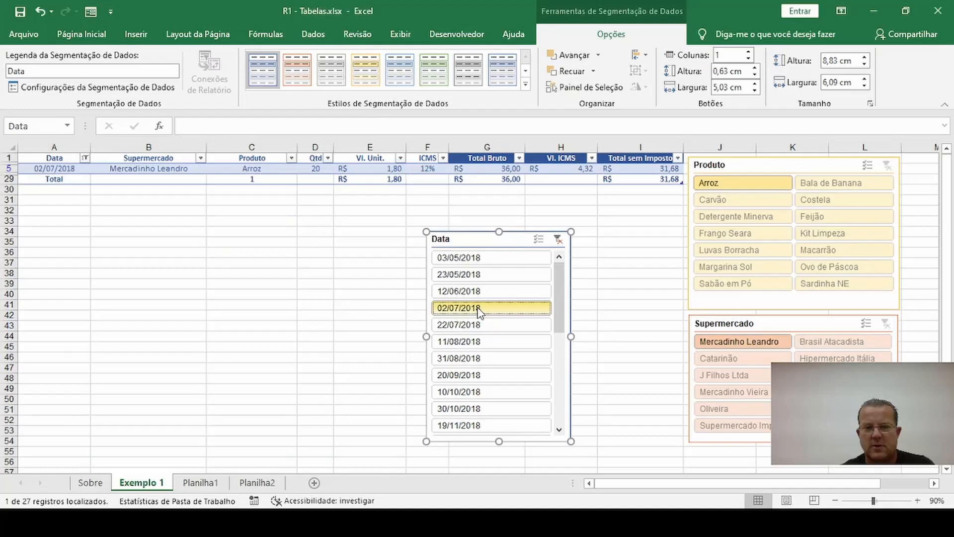
pyautogui.click(476, 341)
pyautogui.click(558, 240)
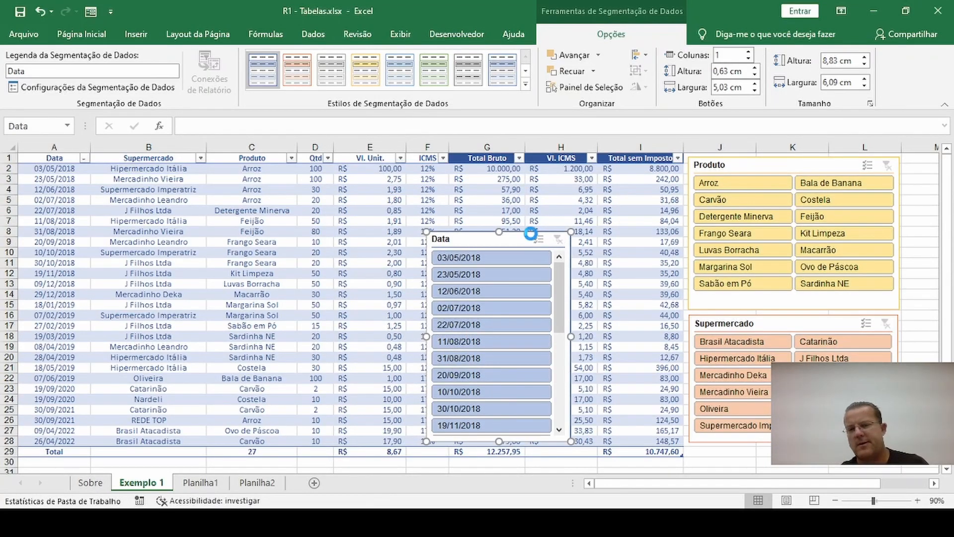
pyautogui.press('Delete')
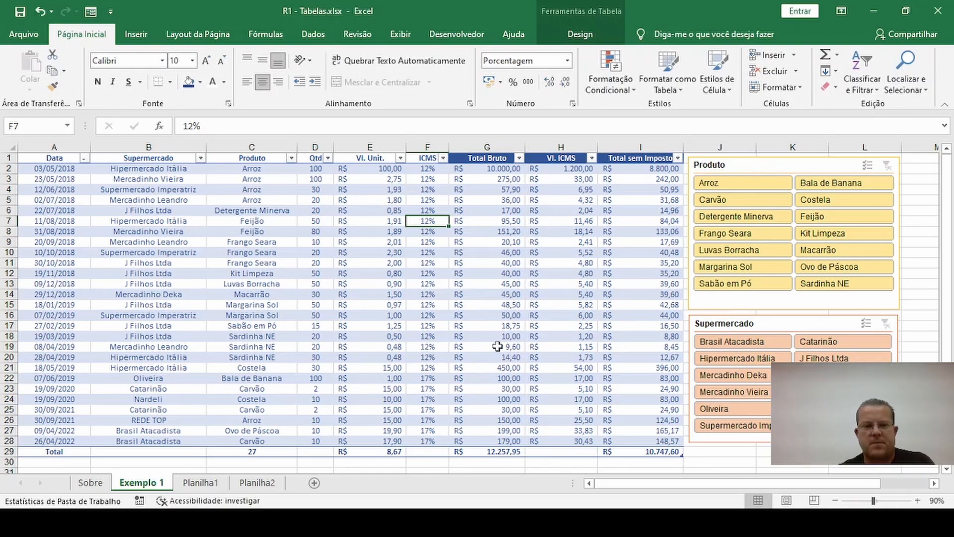
pyautogui.click(362, 252)
pyautogui.click(625, 221)
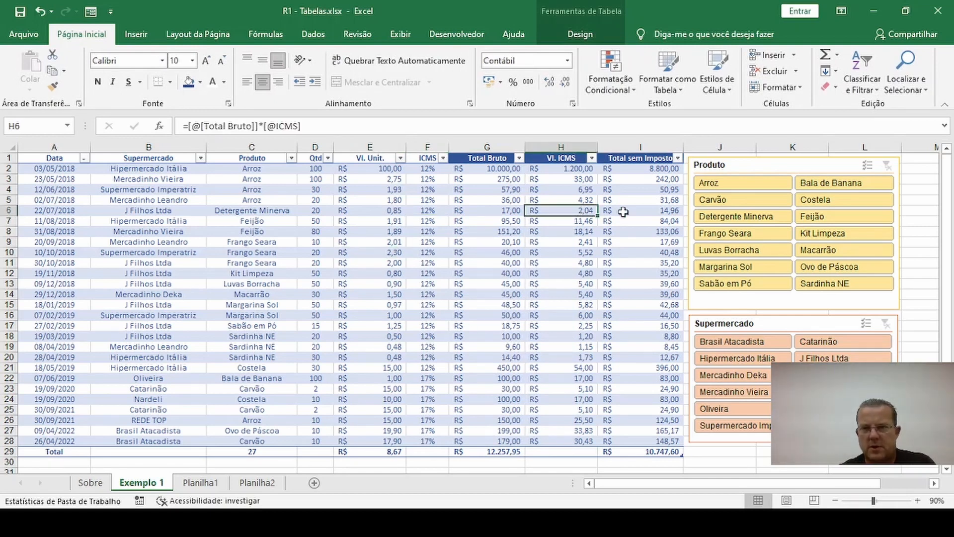
pyautogui.click(634, 326)
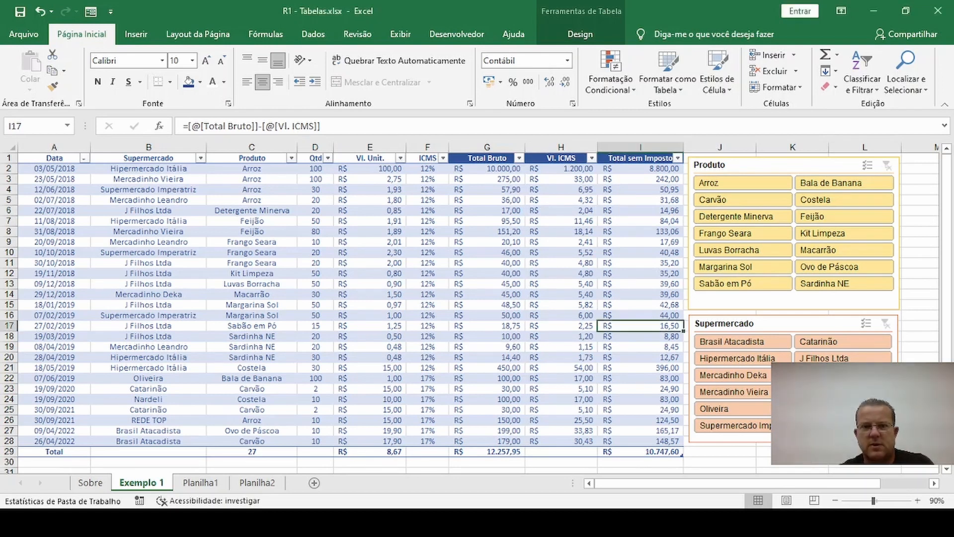
pyautogui.click(400, 252)
pyautogui.click(434, 253)
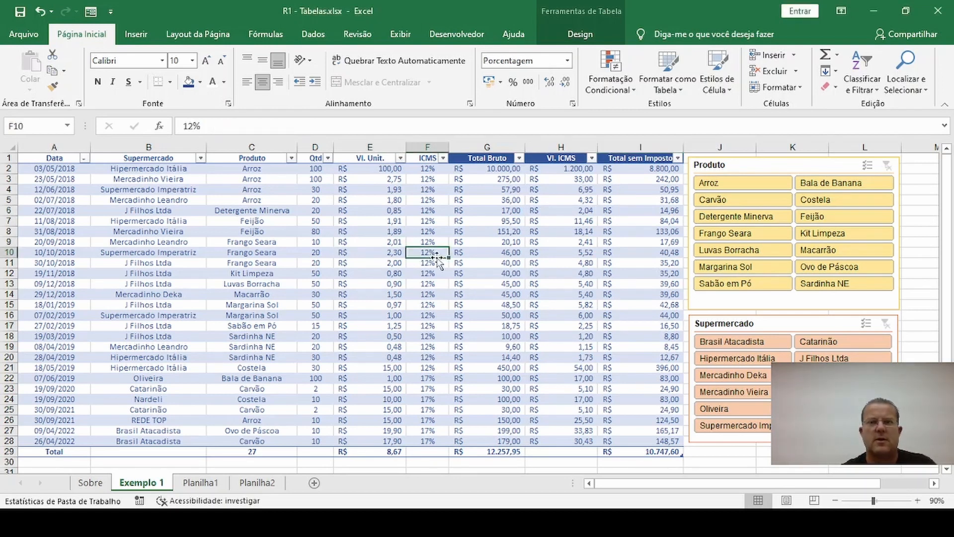